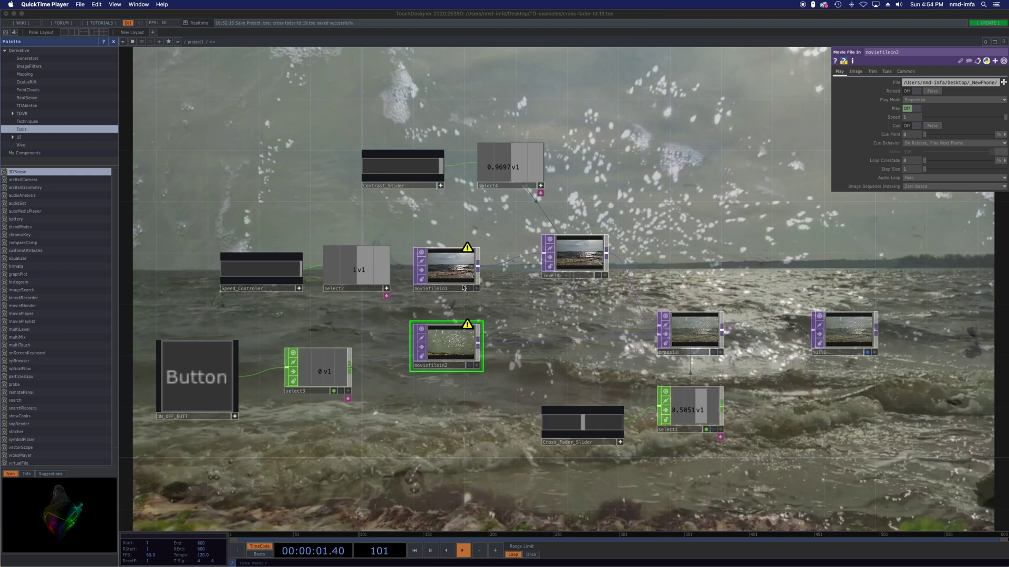
Step: Compare the parameters of the two movie inputs, moviefilein1 and moviefilein2
{"action": "left_click", "coordinate": [451, 265]}
{"action": "left_click", "coordinate": [454, 345]}
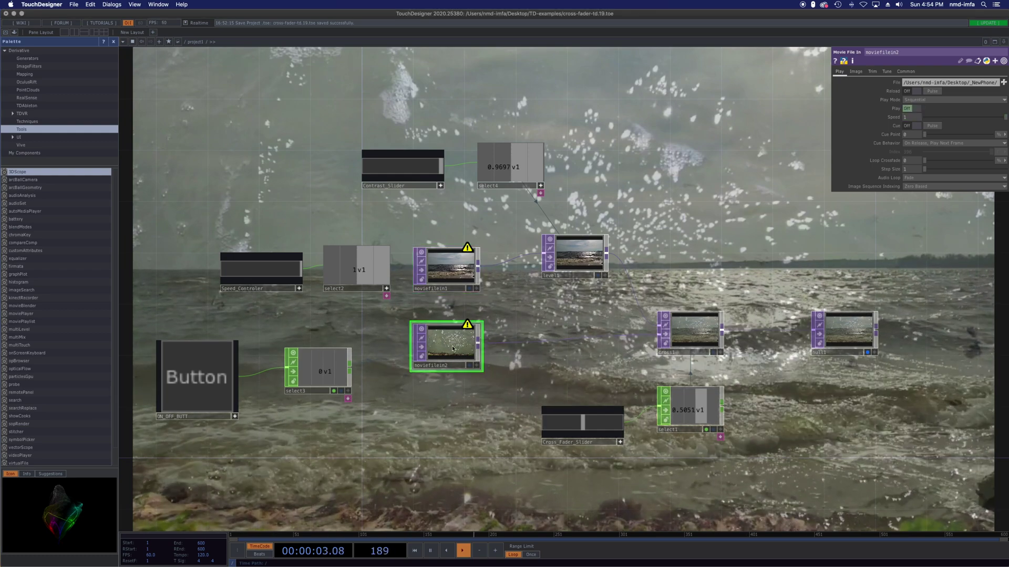
{"action": "left_click", "coordinate": [451, 265]}
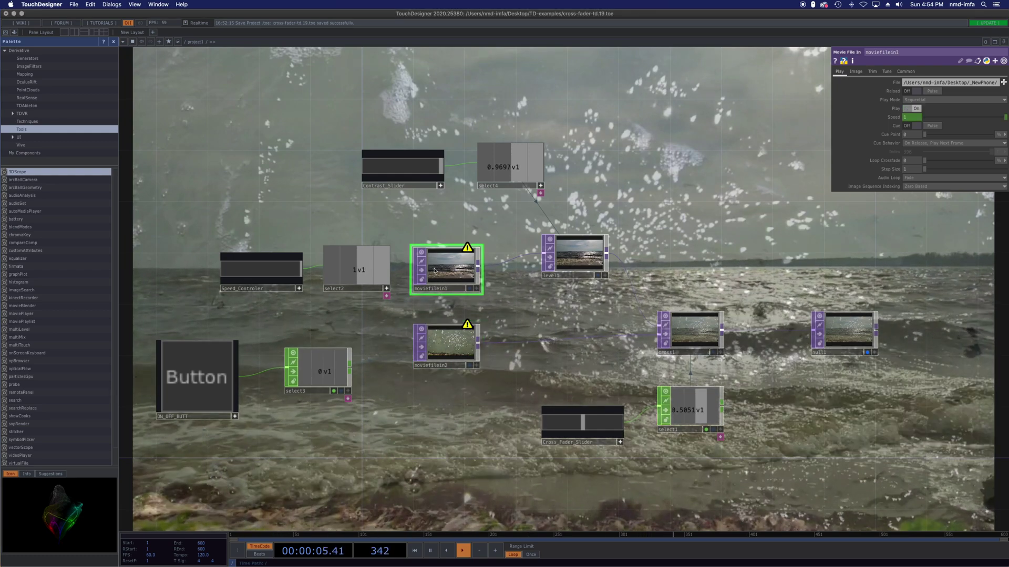
{"action": "left_click", "coordinate": [448, 347]}
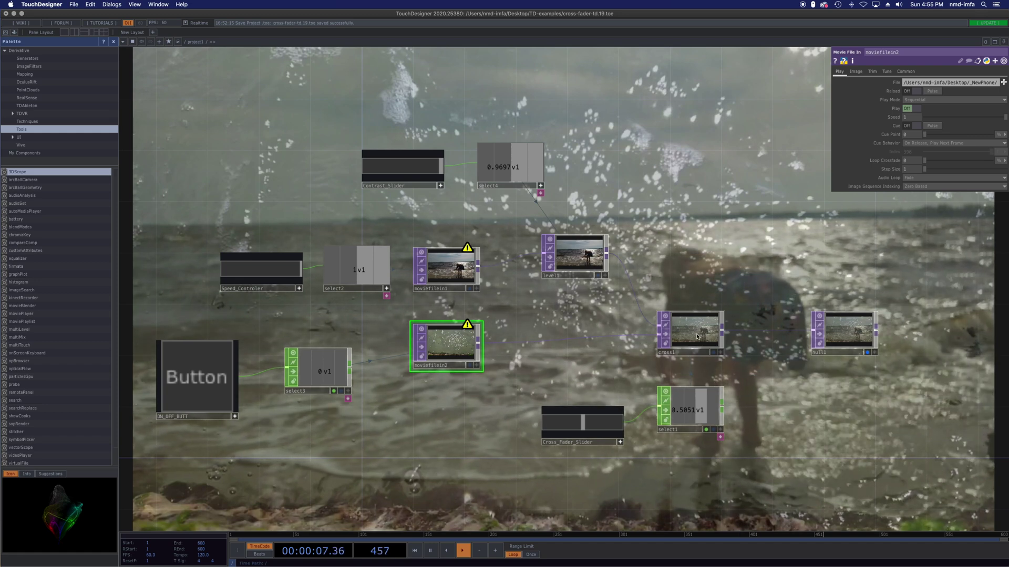
Step: Switch on the second movie's playback and test the cross-fade between both extremes, leaving Cross_Fader_Slider at about 0.59
{"action": "left_click_drag", "start_coordinate": [582, 427], "coordinate": [621, 430]}
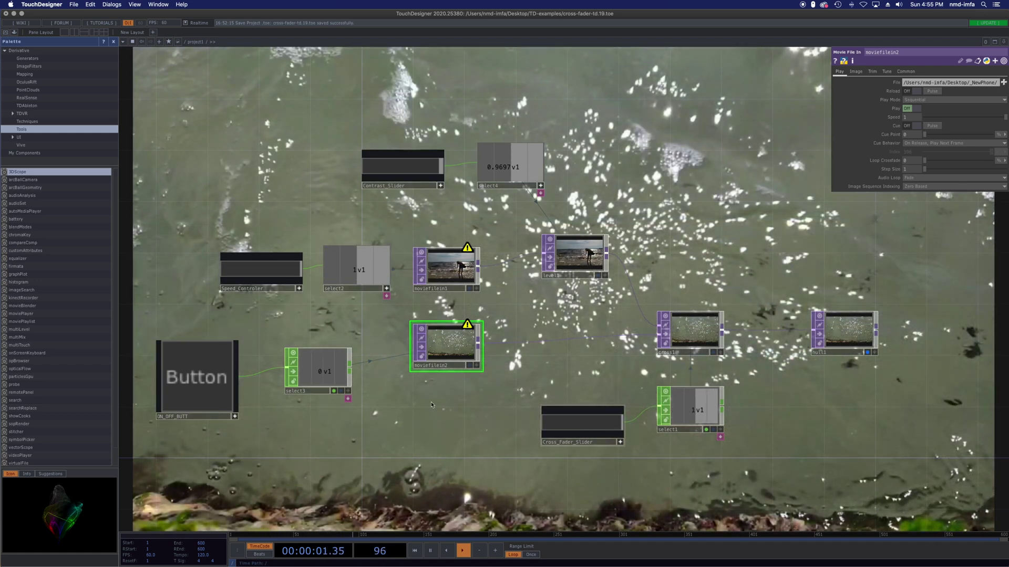
{"action": "left_click", "coordinate": [198, 391]}
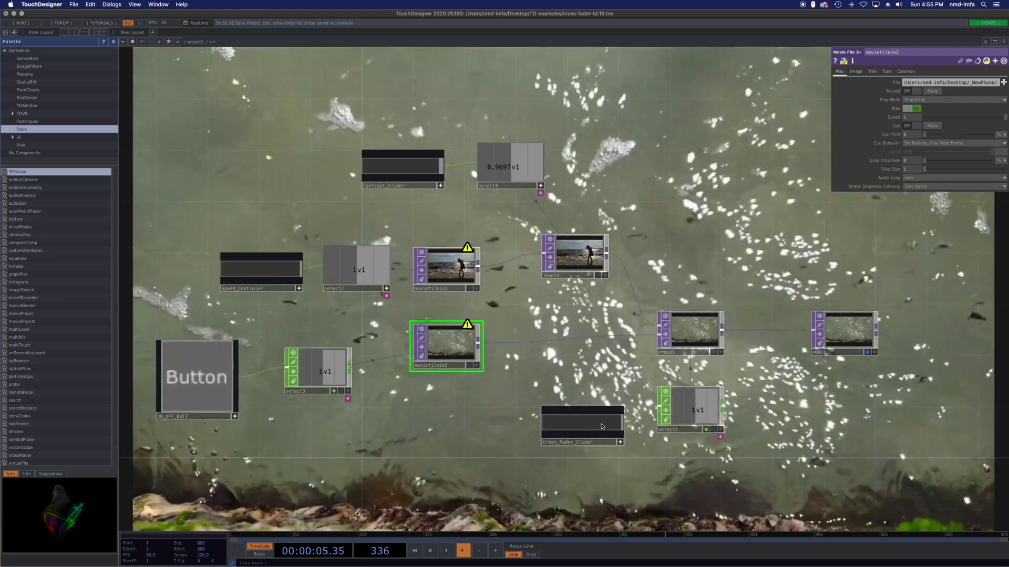
{"action": "left_click", "coordinate": [556, 427]}
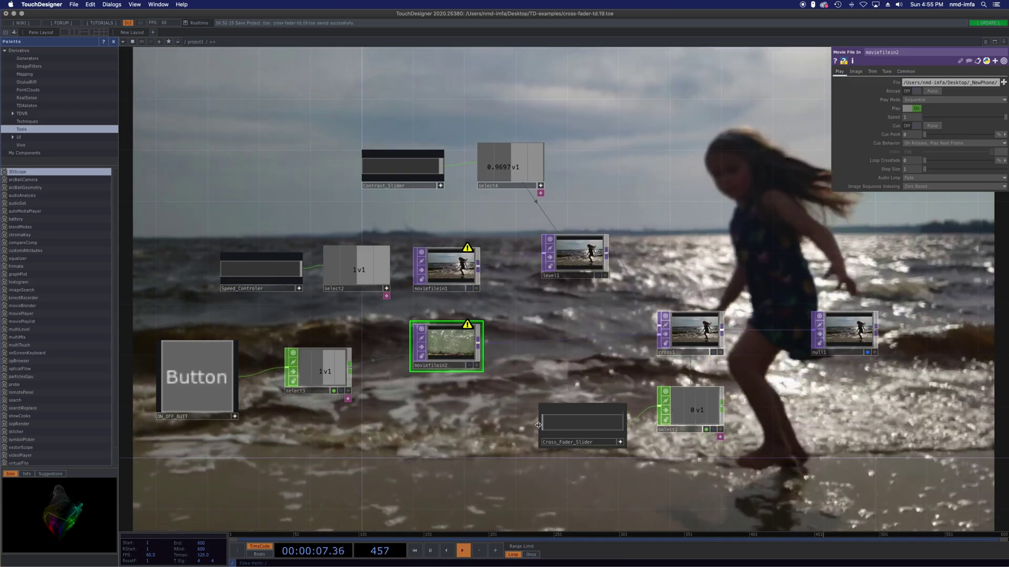
{"action": "left_click_drag", "start_coordinate": [556, 427], "coordinate": [626, 427]}
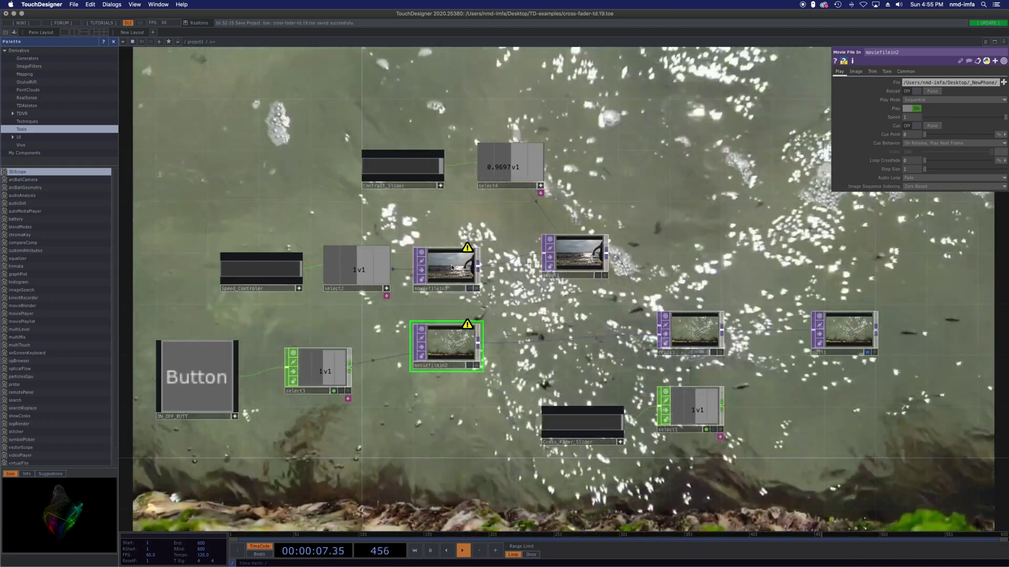
{"action": "left_click_drag", "start_coordinate": [583, 420], "coordinate": [542, 420]}
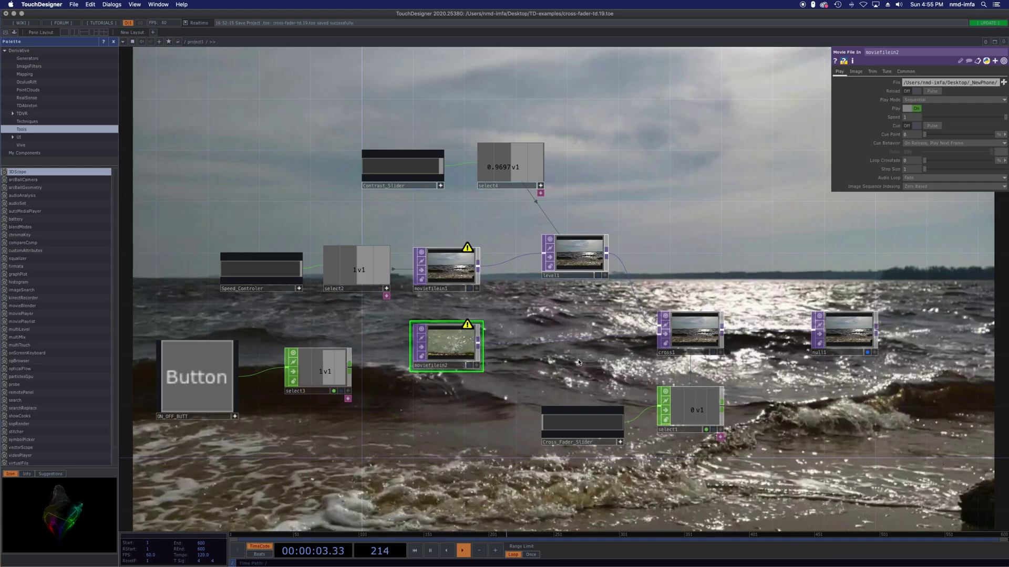
{"action": "mouse_move", "coordinate": [592, 424]}
{"action": "left_mouse_down"}
{"action": "mouse_move", "coordinate": [583, 424]}
{"action": "mouse_move", "coordinate": [626, 423]}
{"action": "mouse_move", "coordinate": [576, 426]}
{"action": "mouse_move", "coordinate": [604, 427]}
{"action": "mouse_move", "coordinate": [589, 429]}
{"action": "left_mouse_up"}
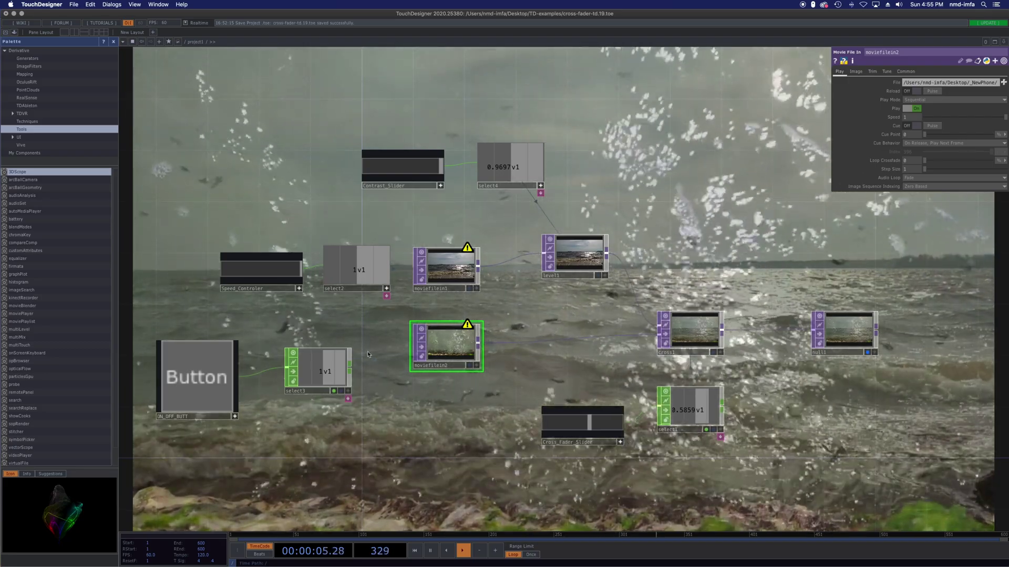
Step: Fade cross1 fully to the first movie and test Contrast_Slider, leaving the contrast at about 0.98
{"action": "left_click", "coordinate": [676, 338]}
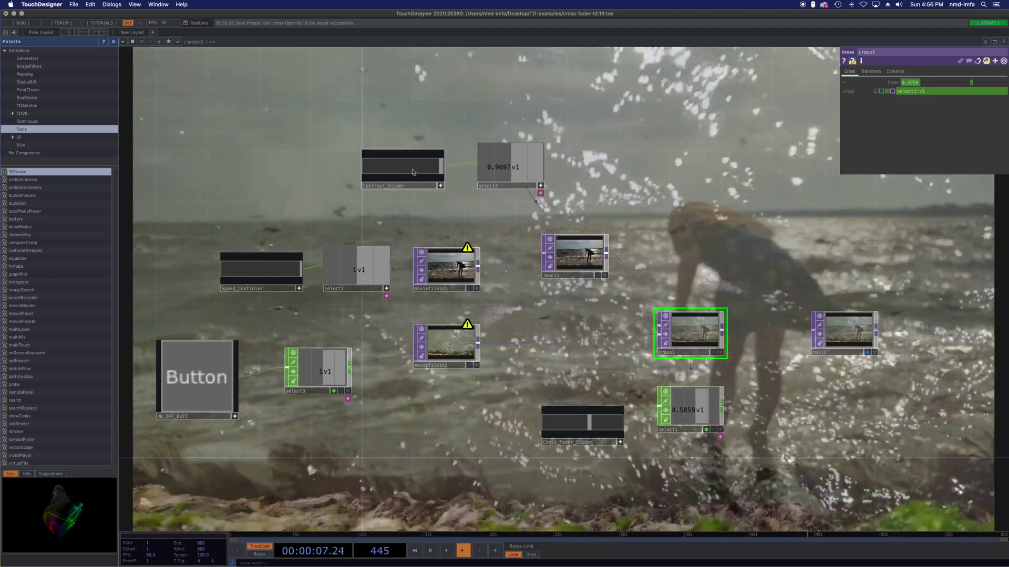
{"action": "left_click_drag", "start_coordinate": [375, 169], "coordinate": [445, 171]}
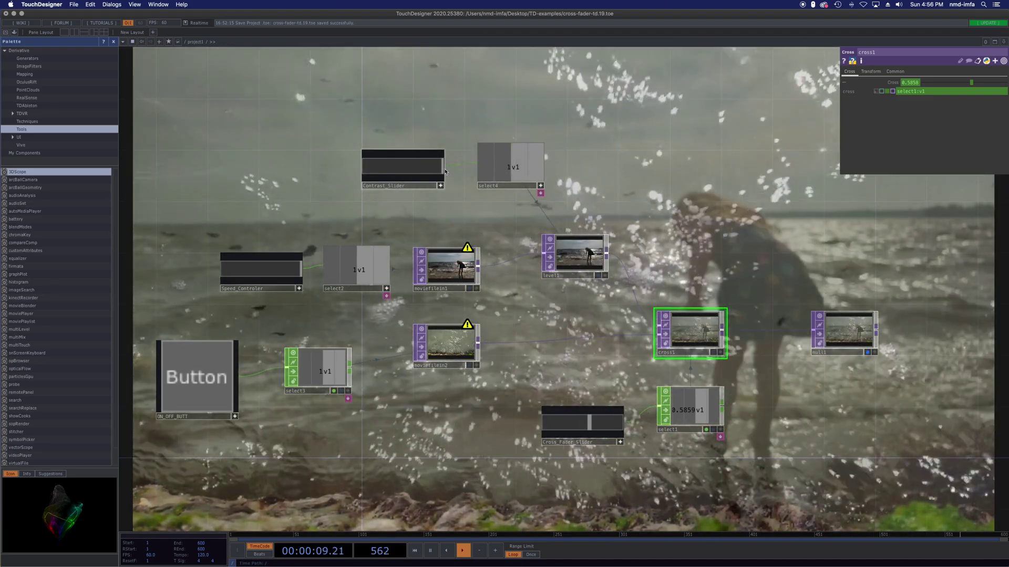
{"action": "left_click_drag", "start_coordinate": [590, 428], "coordinate": [541, 422]}
{"action": "mouse_move", "coordinate": [437, 169]}
{"action": "left_mouse_down"}
{"action": "mouse_move", "coordinate": [378, 171]}
{"action": "mouse_move", "coordinate": [438, 175]}
{"action": "left_mouse_up"}
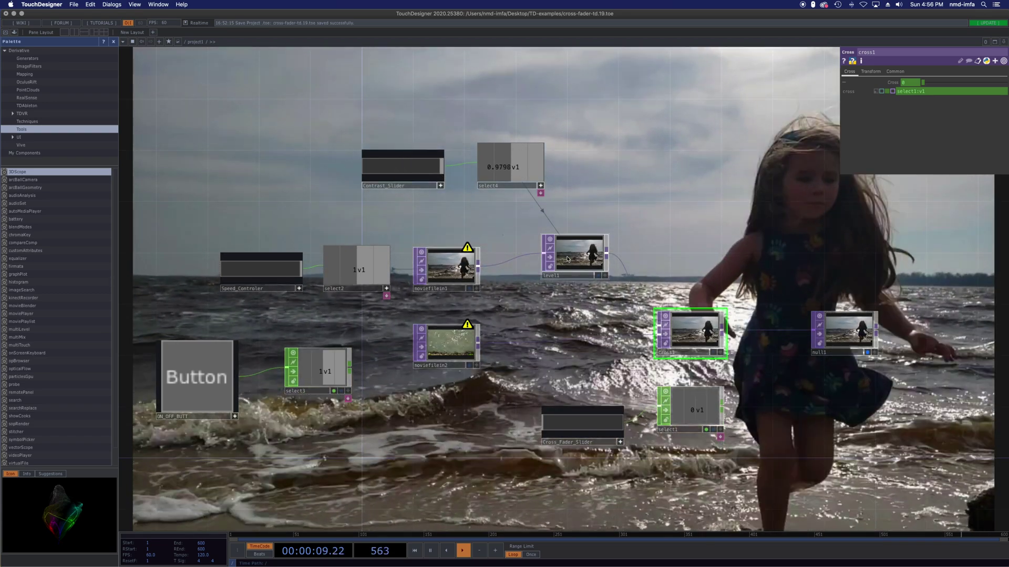
Step: Examine the parameters of moviefilein1, cross1 and level1, and test the contrast slider at 1
{"action": "left_click", "coordinate": [552, 268]}
{"action": "left_click", "coordinate": [449, 273]}
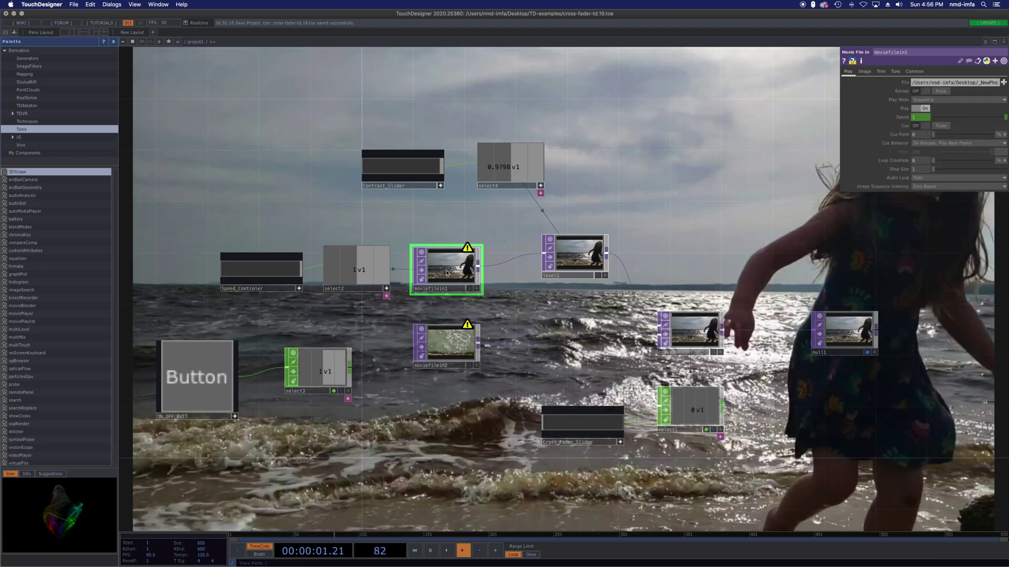
{"action": "left_click", "coordinate": [682, 330]}
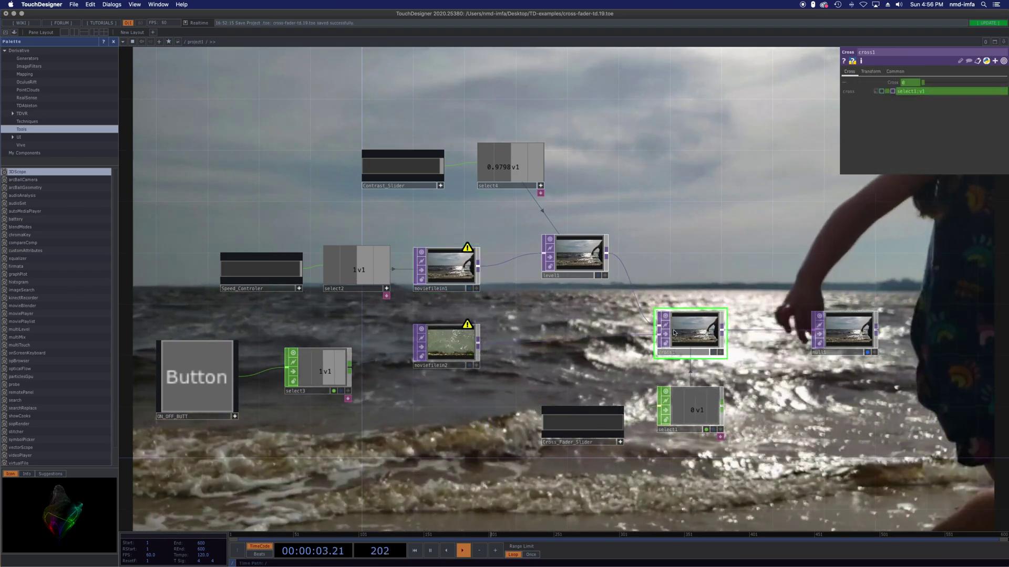
{"action": "left_click", "coordinate": [565, 257]}
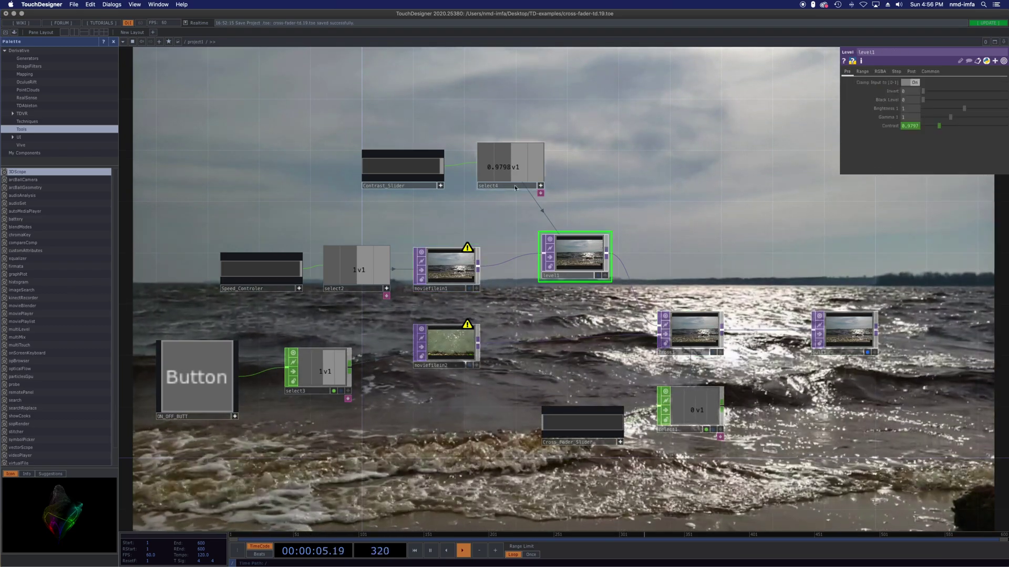
{"action": "left_click_drag", "start_coordinate": [405, 173], "coordinate": [445, 165]}
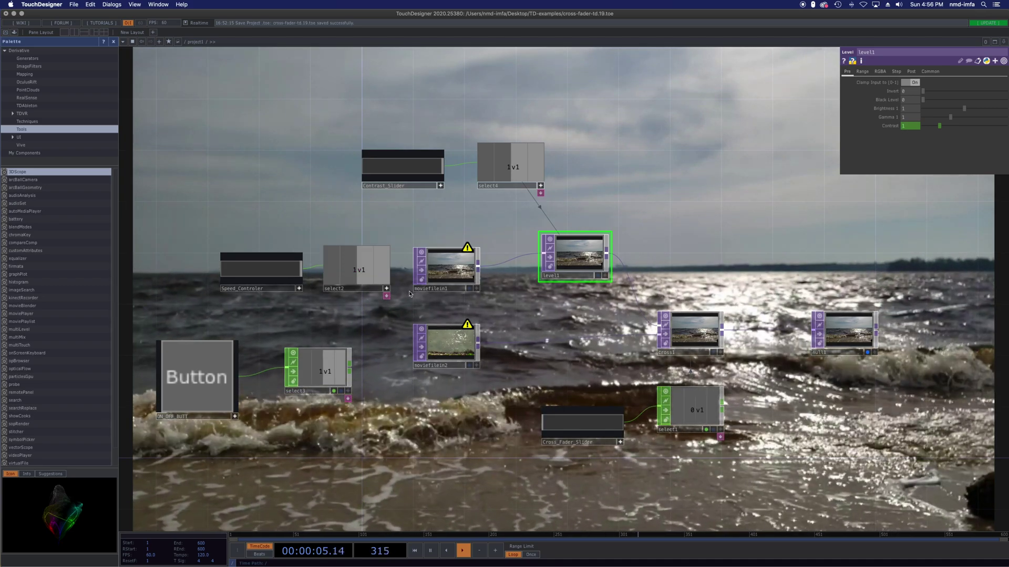
Step: Fade to the second movie and toggle its playback off and on, leaving Cross_Fader_Slider at about 0.98
{"action": "left_click_drag", "start_coordinate": [570, 429], "coordinate": [620, 429]}
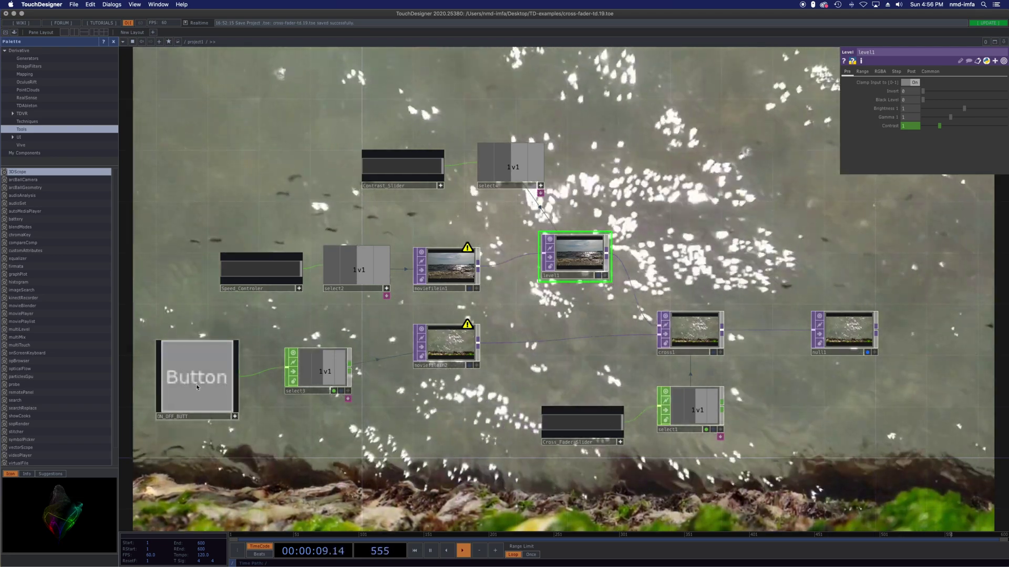
{"action": "left_click", "coordinate": [196, 388]}
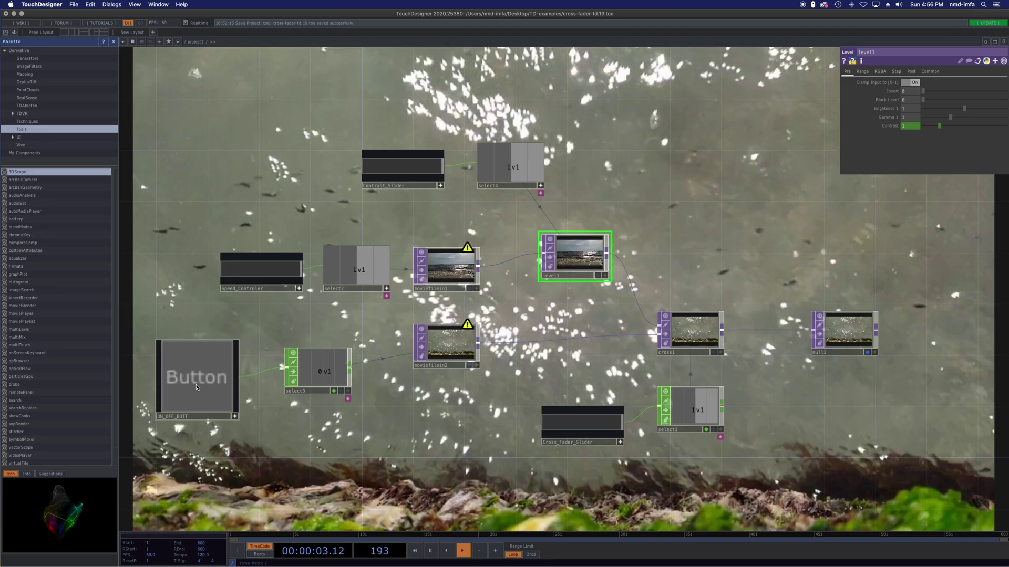
{"action": "left_click", "coordinate": [197, 388]}
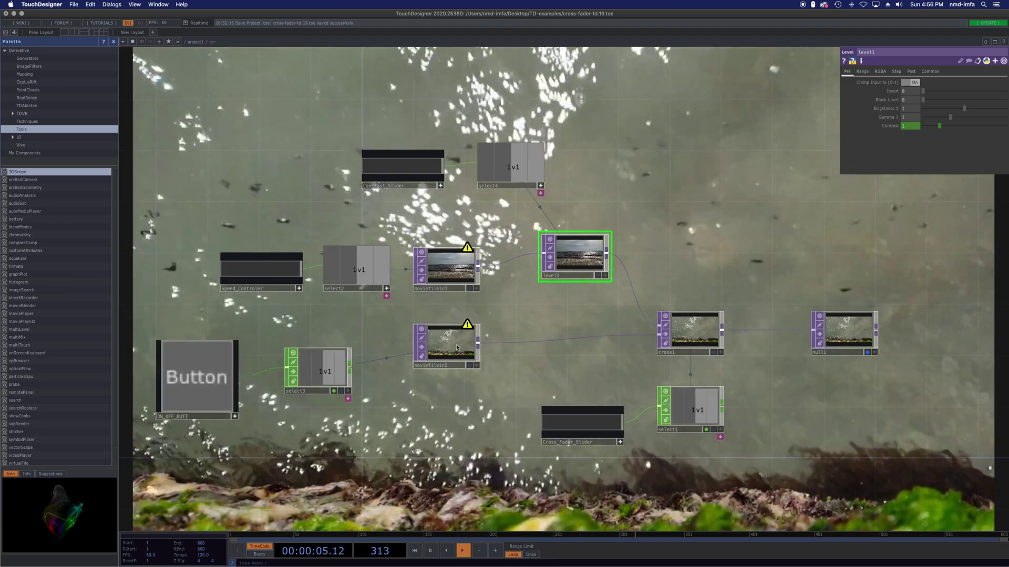
{"action": "mouse_move", "coordinate": [619, 423]}
{"action": "left_mouse_down"}
{"action": "mouse_move", "coordinate": [581, 433]}
{"action": "mouse_move", "coordinate": [620, 430]}
{"action": "left_mouse_up"}
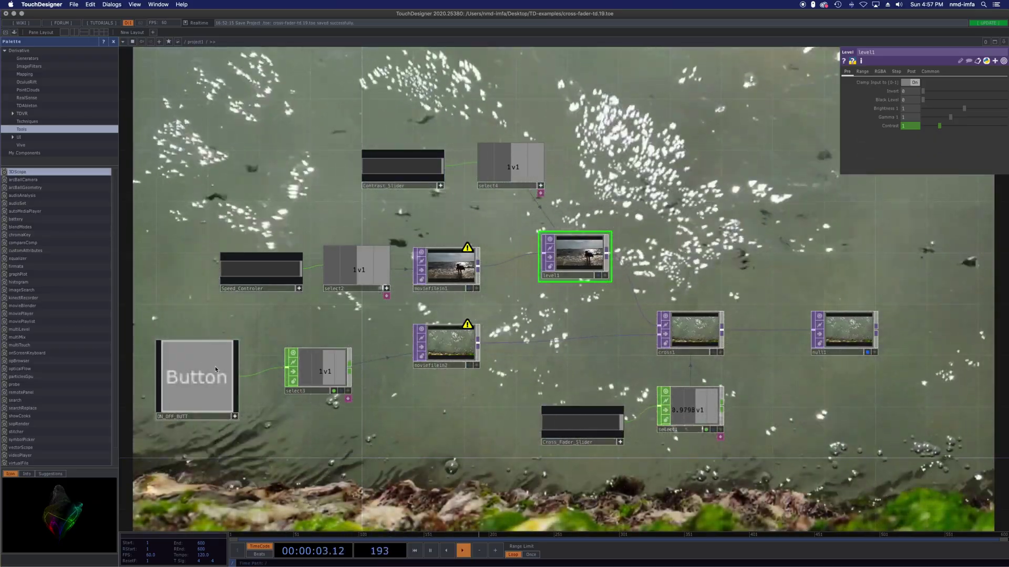
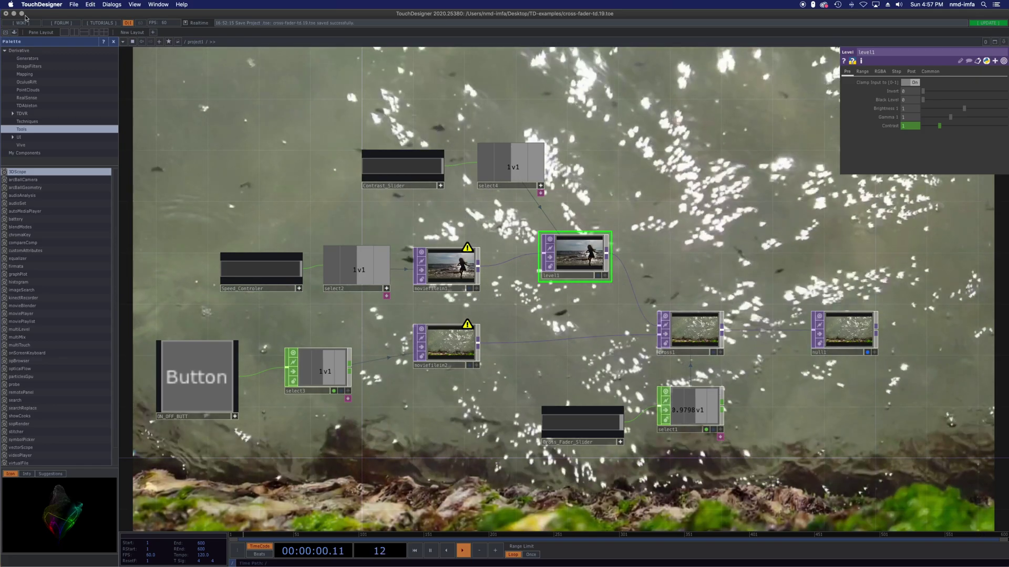
Step: Quit the cross-fader project without saving and relaunch TouchDesigner with a new project
{"action": "key", "text": "super+q"}
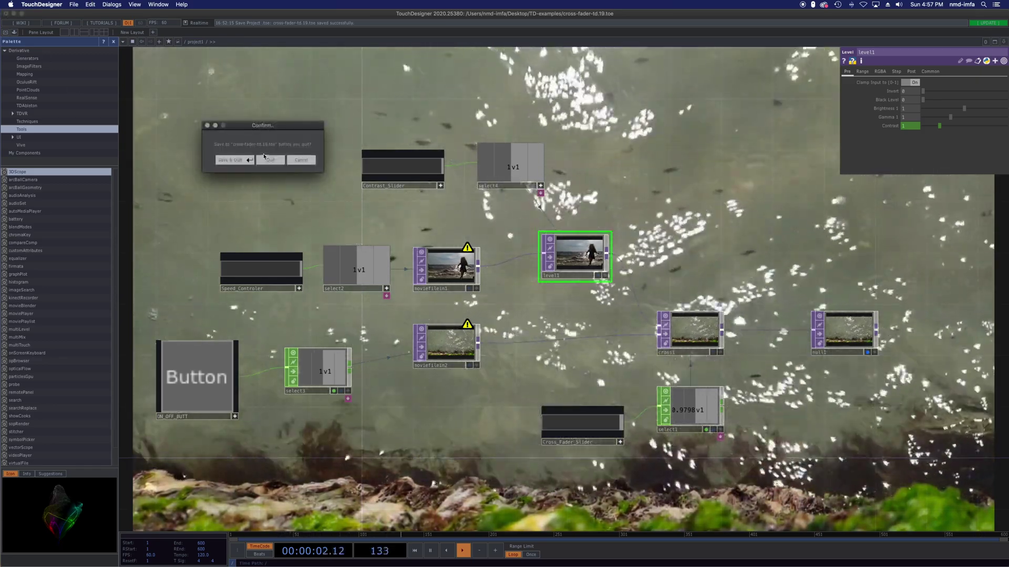
{"action": "left_click", "coordinate": [269, 160]}
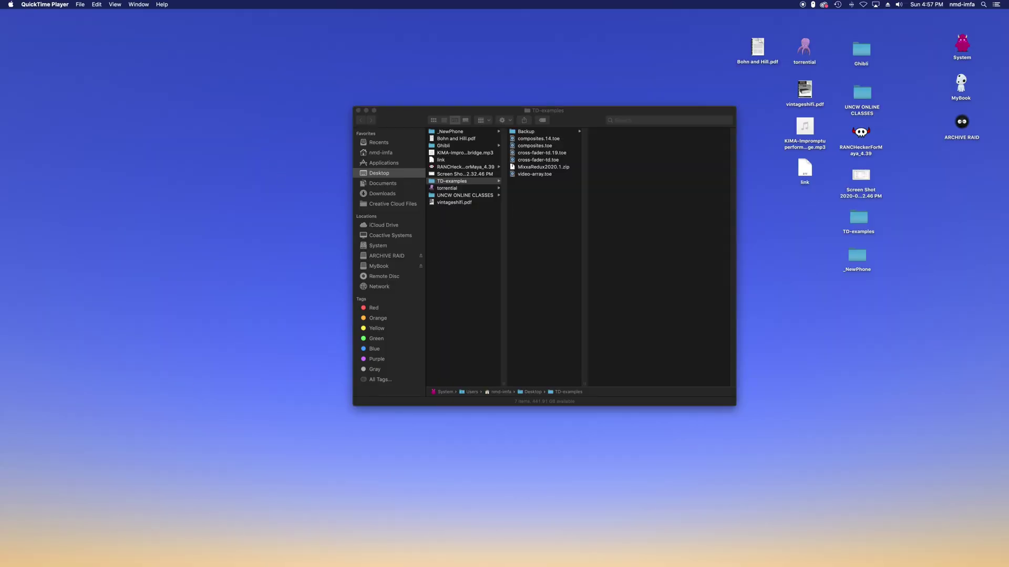
{"action": "mouse_move", "coordinate": [507, 560]}
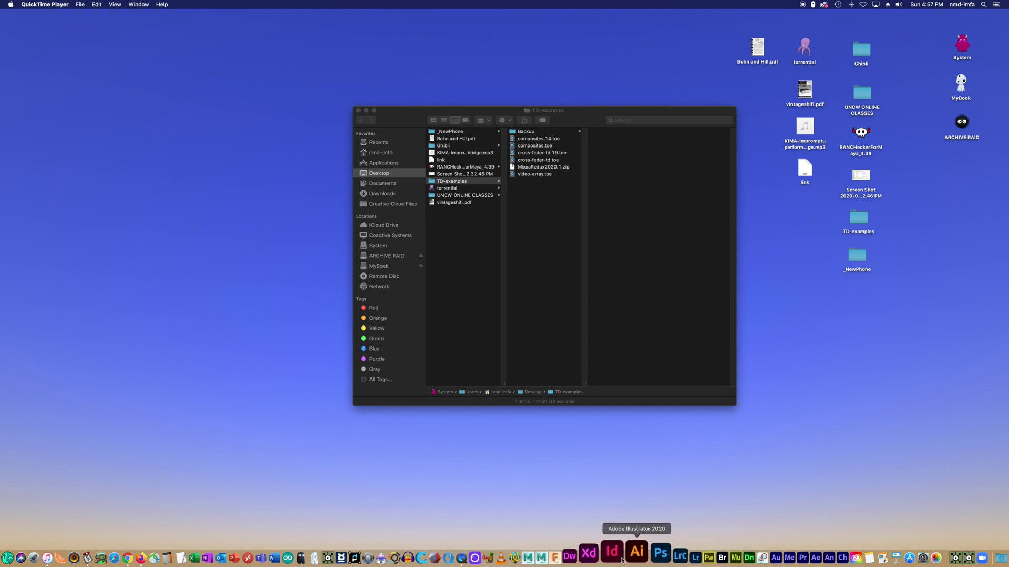
{"action": "left_click", "coordinate": [392, 553]}
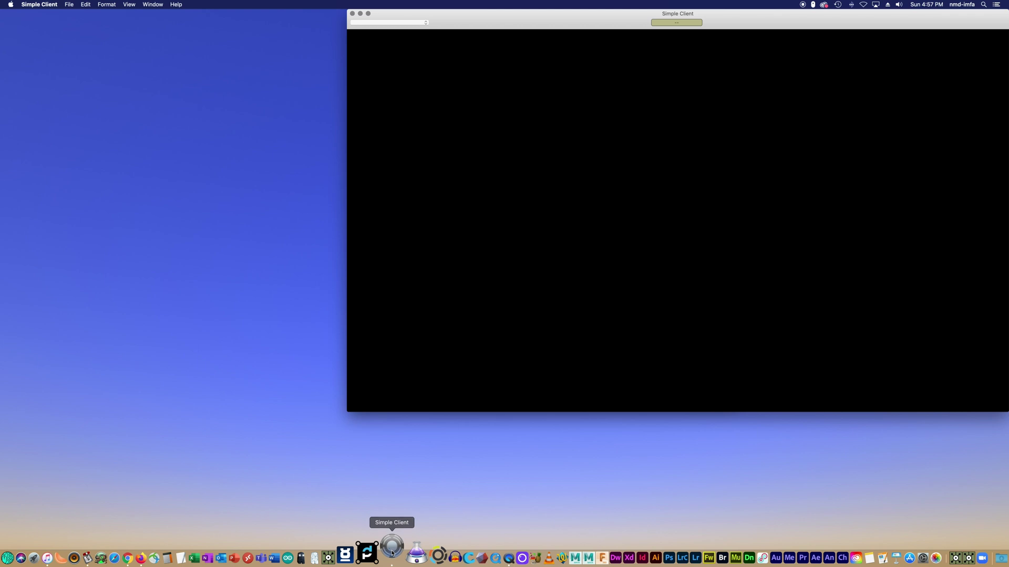
{"action": "key", "text": "super+q"}
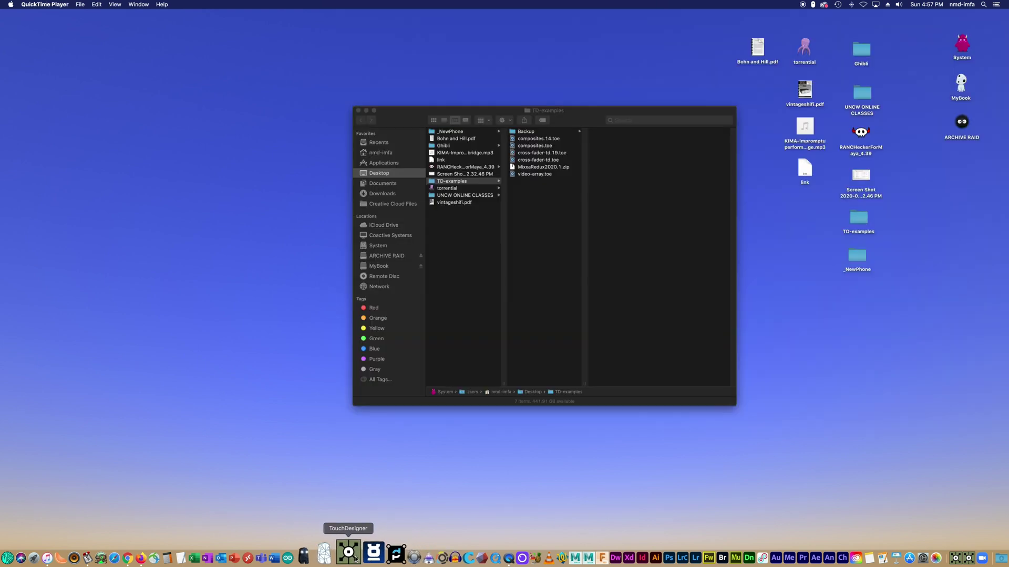
{"action": "left_click", "coordinate": [356, 559]}
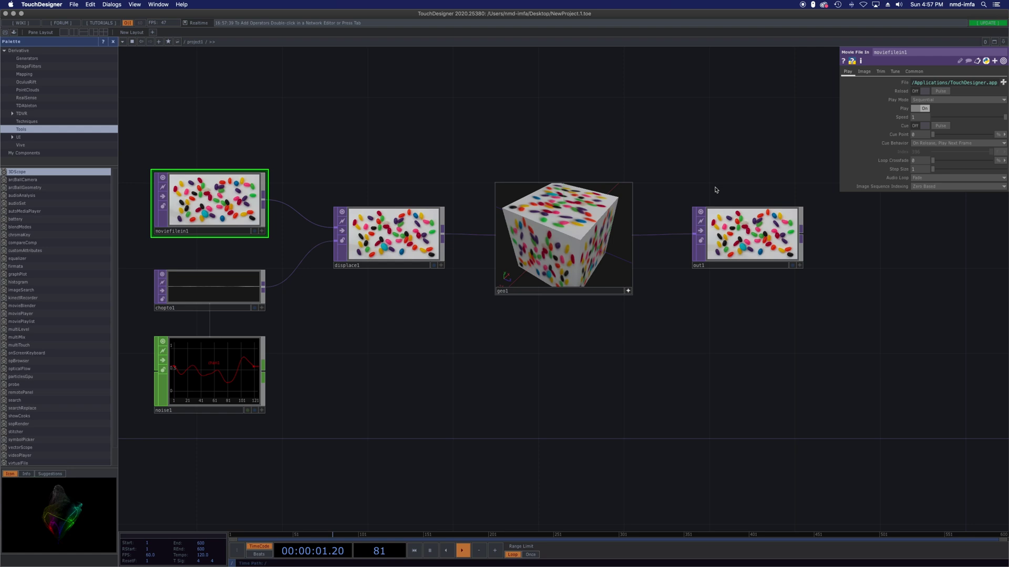
Step: Delete the default displace1, geo1, out1, chopto1 and noise1 operators, keeping only moviefilein1
{"action": "left_click_drag", "start_coordinate": [801, 174], "coordinate": [360, 349]}
{"action": "key", "text": "Delete"}
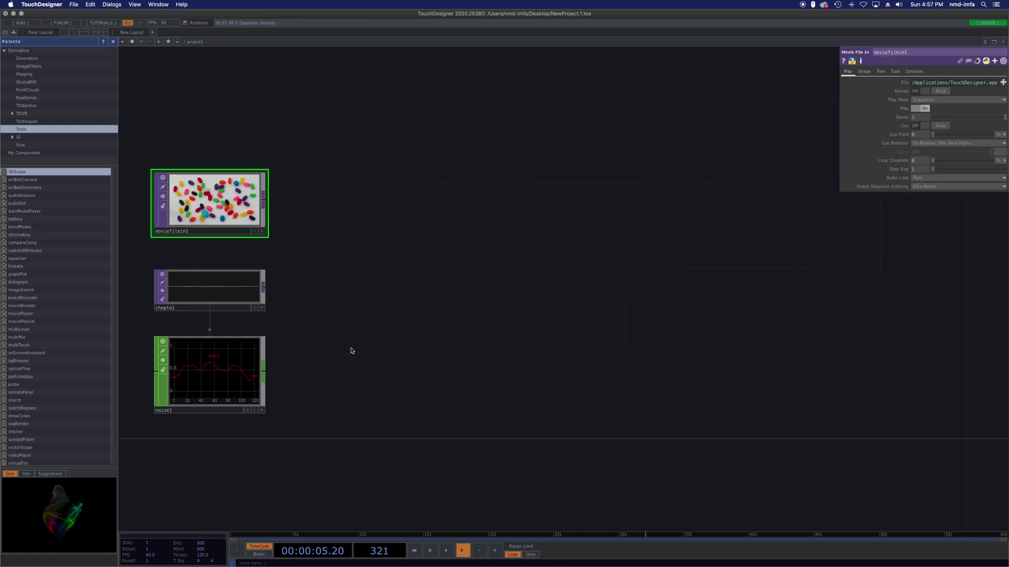
{"action": "left_click_drag", "start_coordinate": [342, 295], "coordinate": [185, 392]}
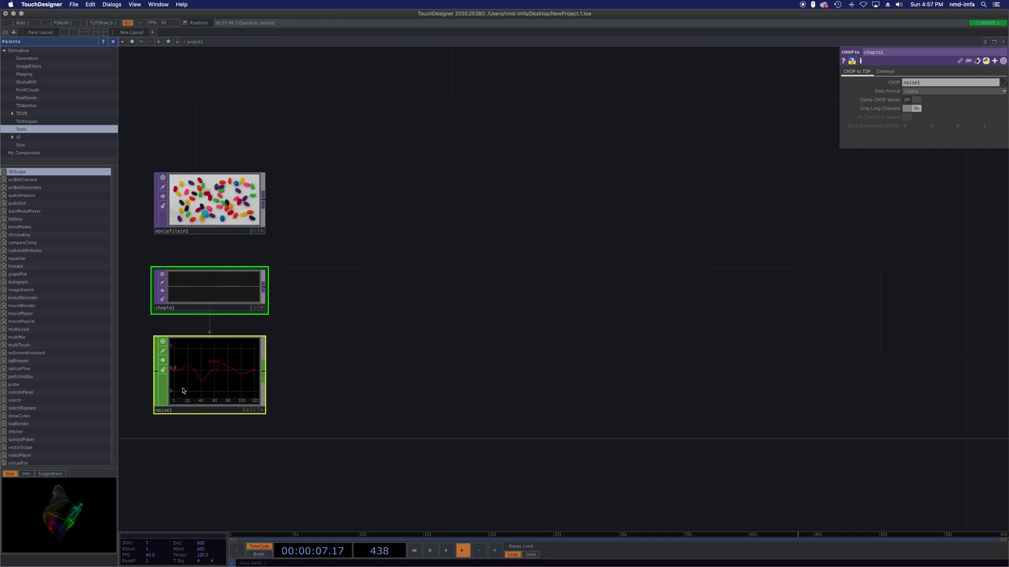
{"action": "key", "text": "Delete"}
Step: Duplicate the moviefilein1 operator and place the copy directly below the original
{"action": "key", "text": "ctrl+c"}
{"action": "key", "text": "ctrl+v"}
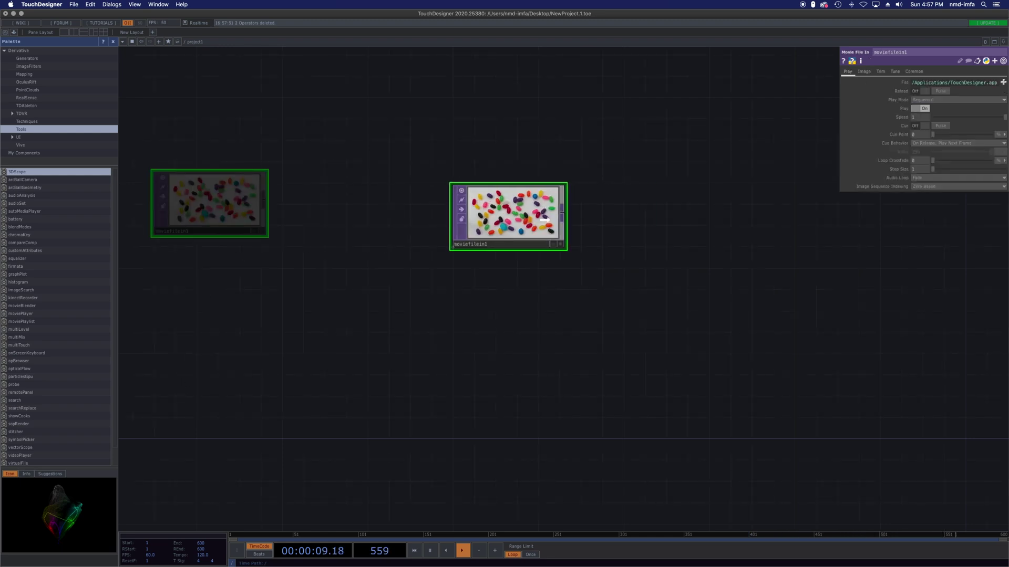
{"action": "left_click", "coordinate": [541, 310]}
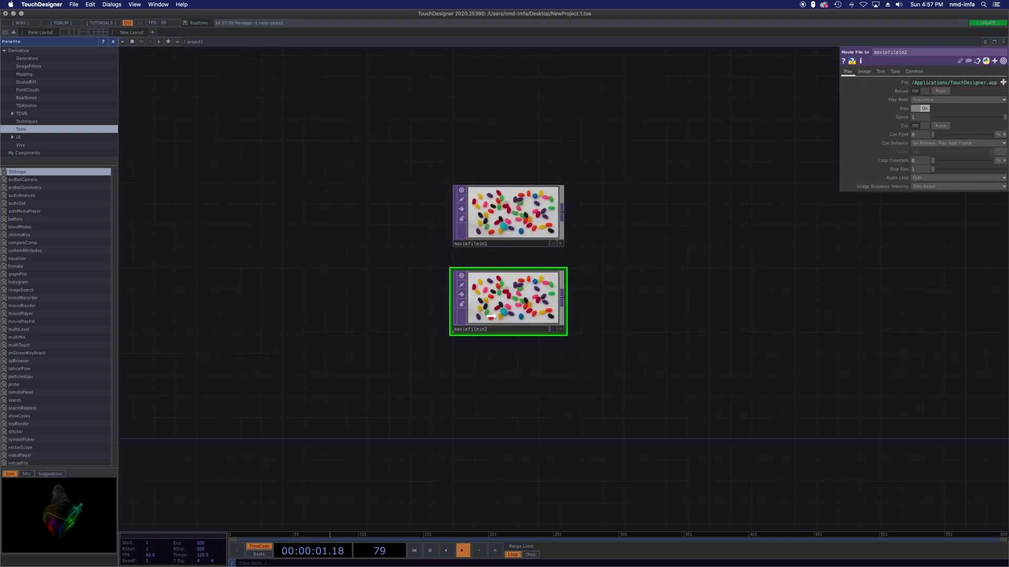
{"action": "left_click_drag", "start_coordinate": [494, 299], "coordinate": [496, 320]}
Step: Load 20200329_165611.mp4 from the Desktop's _NewPhone folder into moviefilein1
{"action": "left_click", "coordinate": [510, 247]}
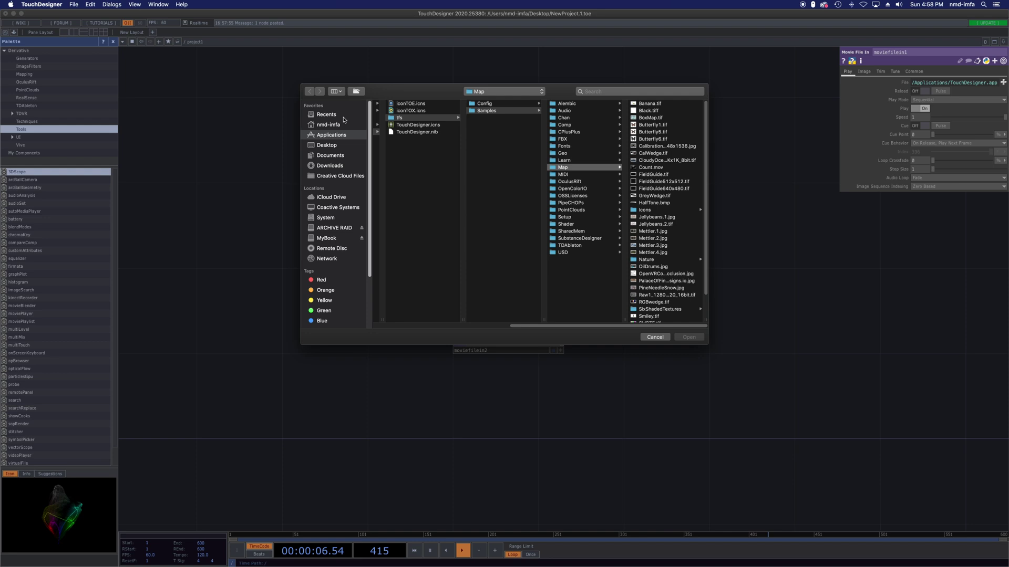
{"action": "left_click", "coordinate": [326, 147]}
{"action": "left_click", "coordinate": [402, 104]}
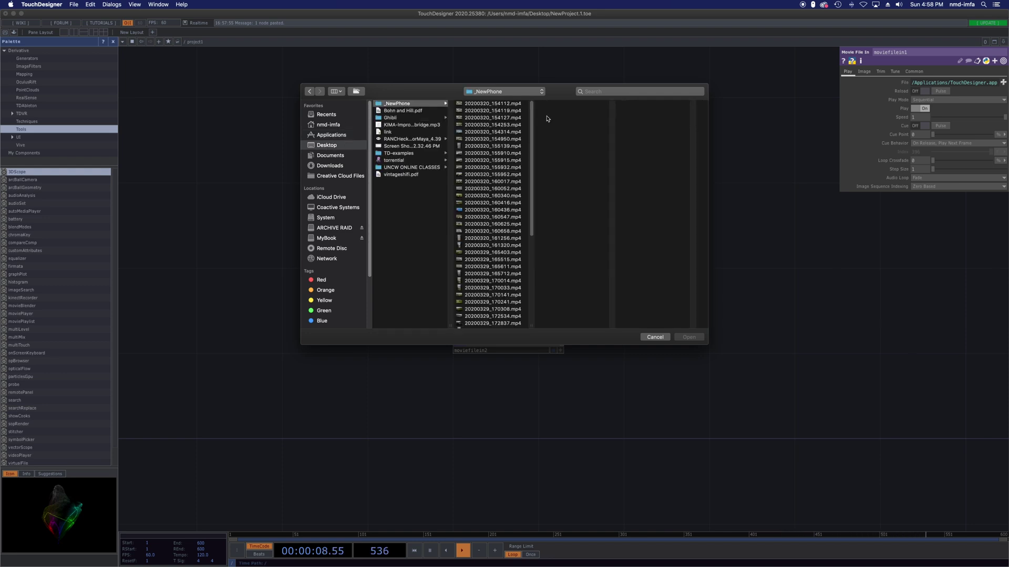
{"action": "left_click", "coordinate": [471, 217]}
{"action": "left_click", "coordinate": [494, 174]}
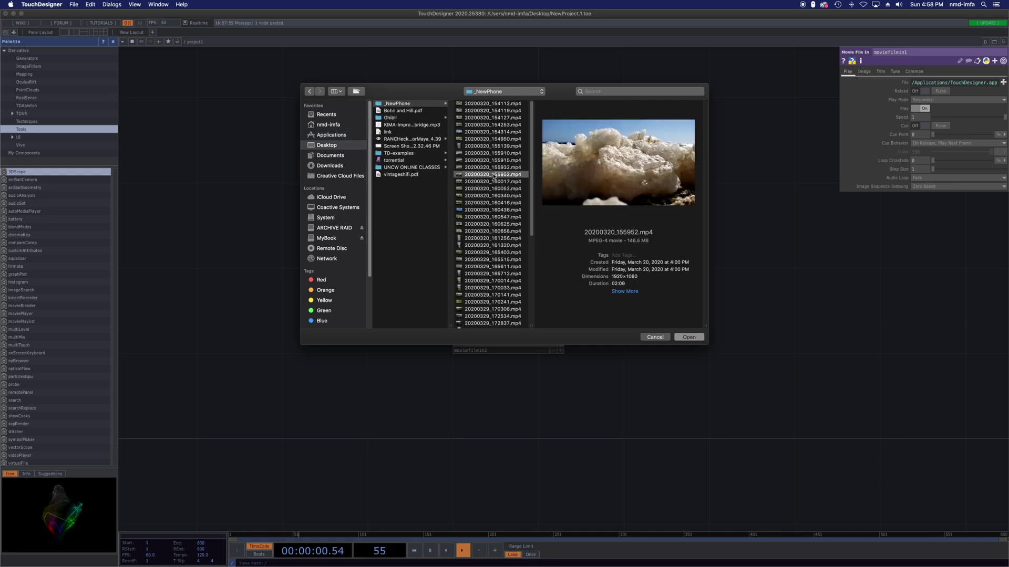
{"action": "left_click", "coordinate": [490, 266]}
{"action": "key", "text": "Up"}
{"action": "key", "text": "Up"}
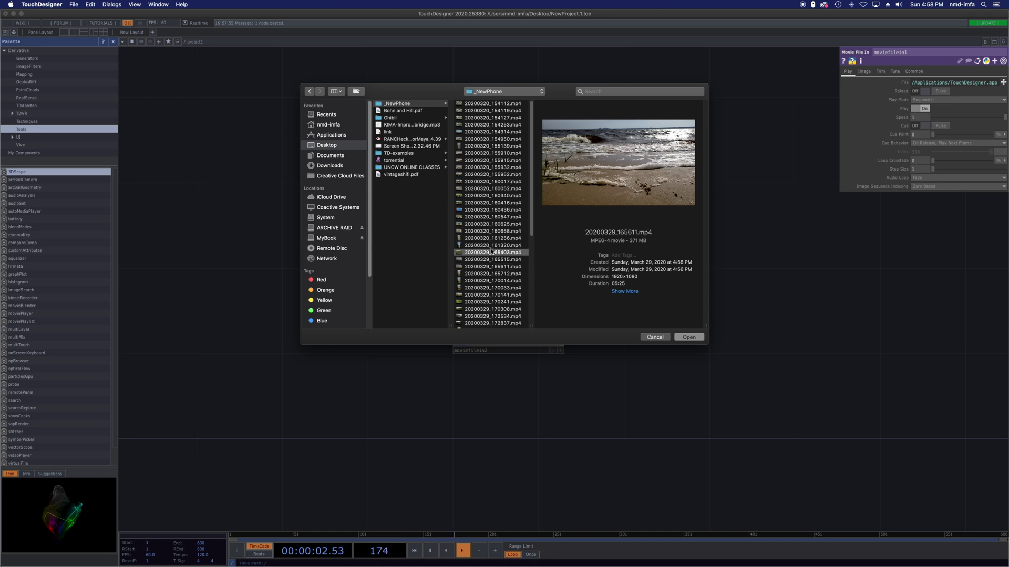
{"action": "left_click", "coordinate": [491, 268]}
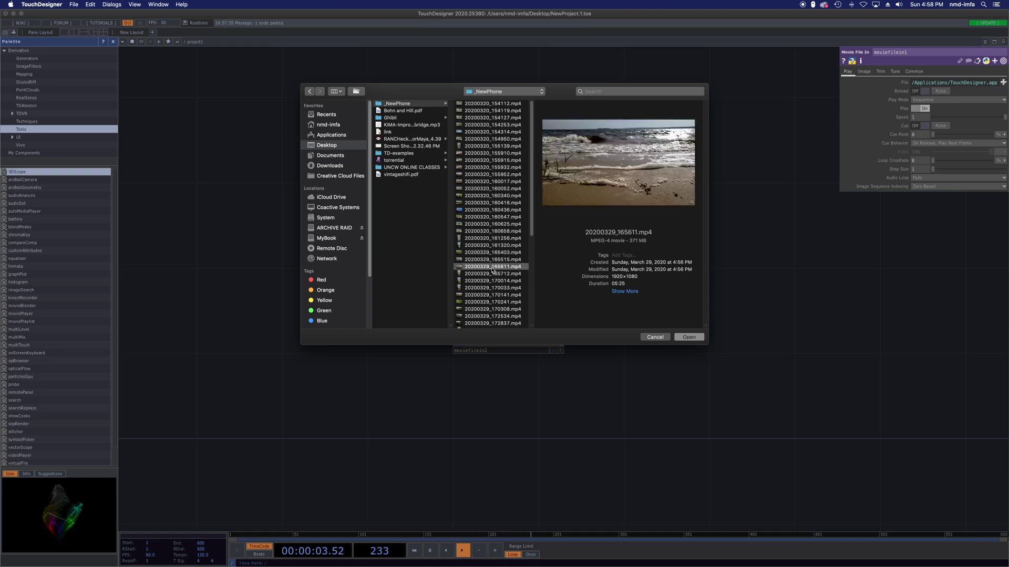
{"action": "left_click", "coordinate": [682, 338]}
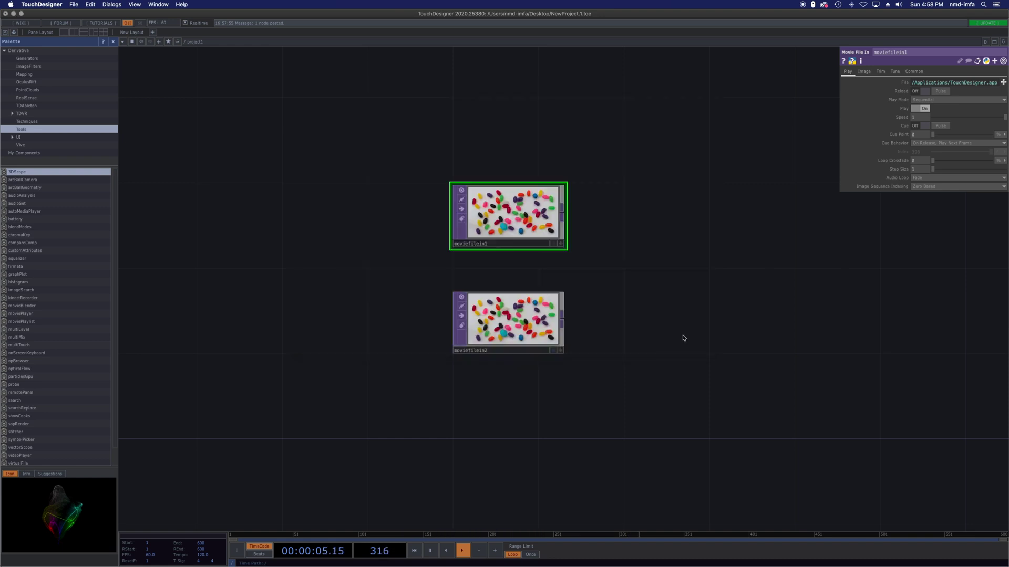
Step: Try to load 20200329_170141.mp4 from the Desktop's _NewPhone folder into moviefilein2
{"action": "left_click", "coordinate": [554, 330]}
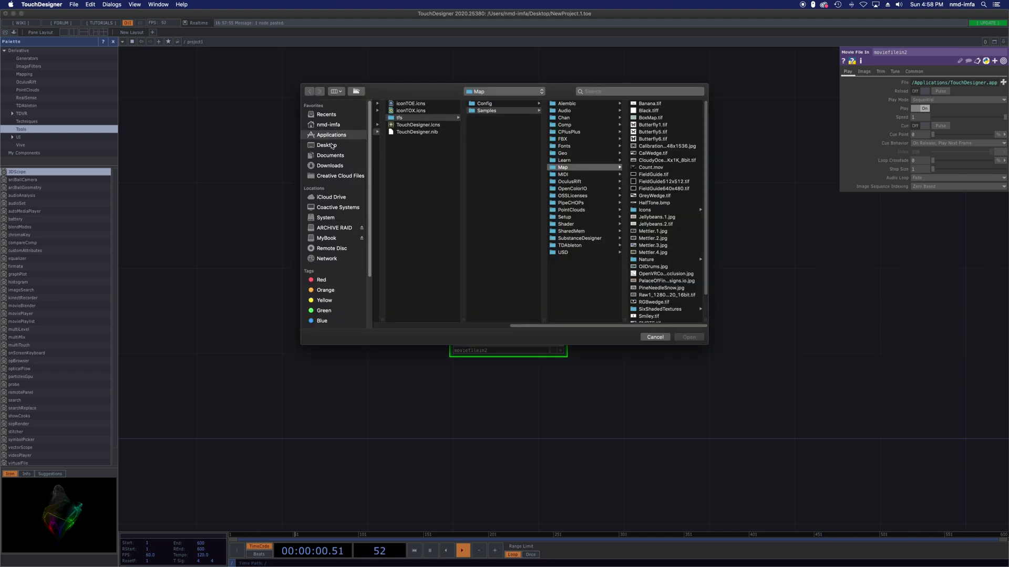
{"action": "left_click", "coordinate": [327, 145]}
{"action": "left_click", "coordinate": [414, 104]}
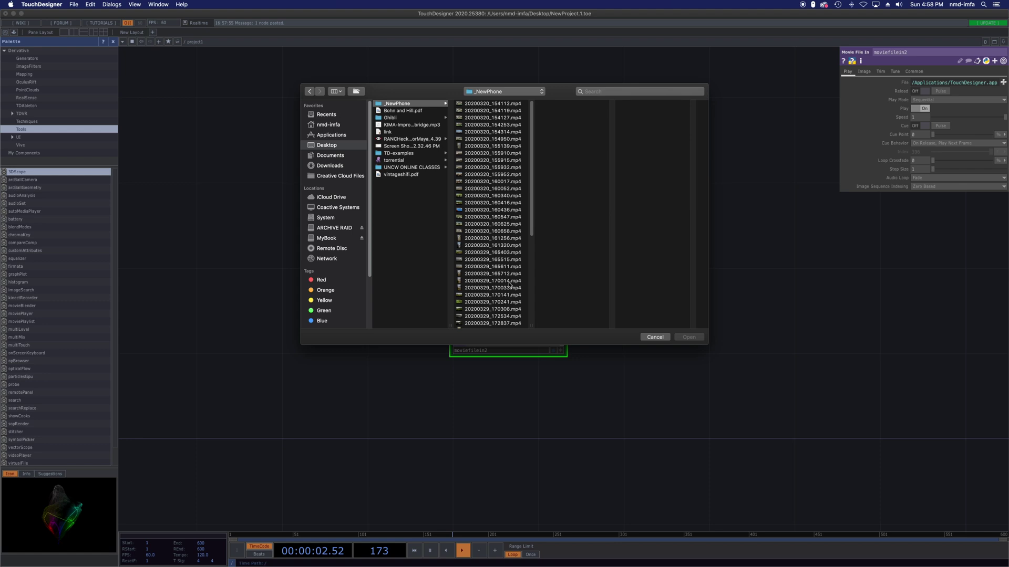
{"action": "left_click", "coordinate": [497, 302]}
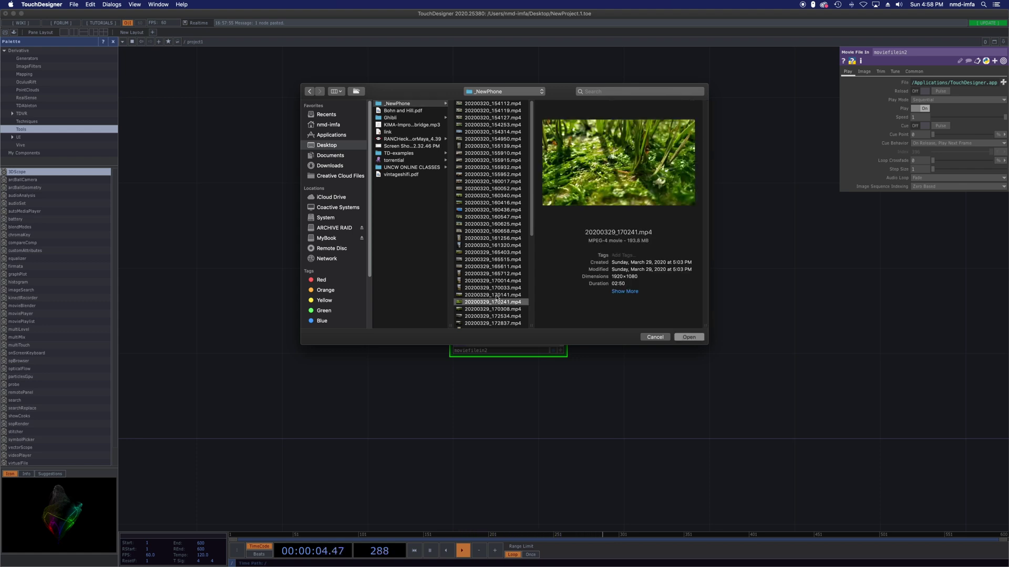
{"action": "left_click", "coordinate": [497, 295]}
{"action": "left_click", "coordinate": [688, 337]}
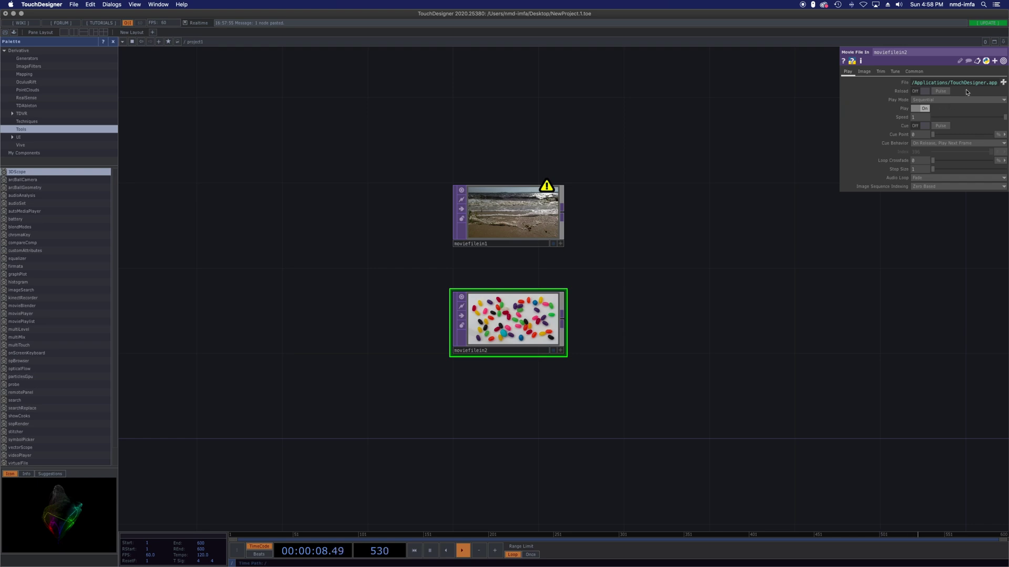
Step: Try to load 20200329_170241.mp4 from the Desktop's _NewPhone folder as the file of moviefilein2
{"action": "left_click", "coordinate": [1003, 83]}
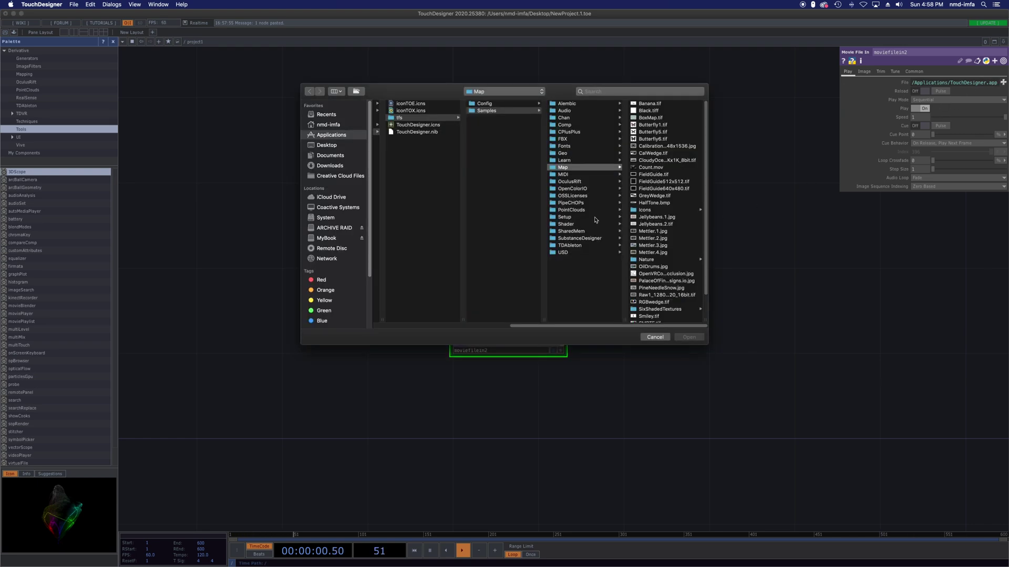
{"action": "left_click", "coordinate": [323, 146]}
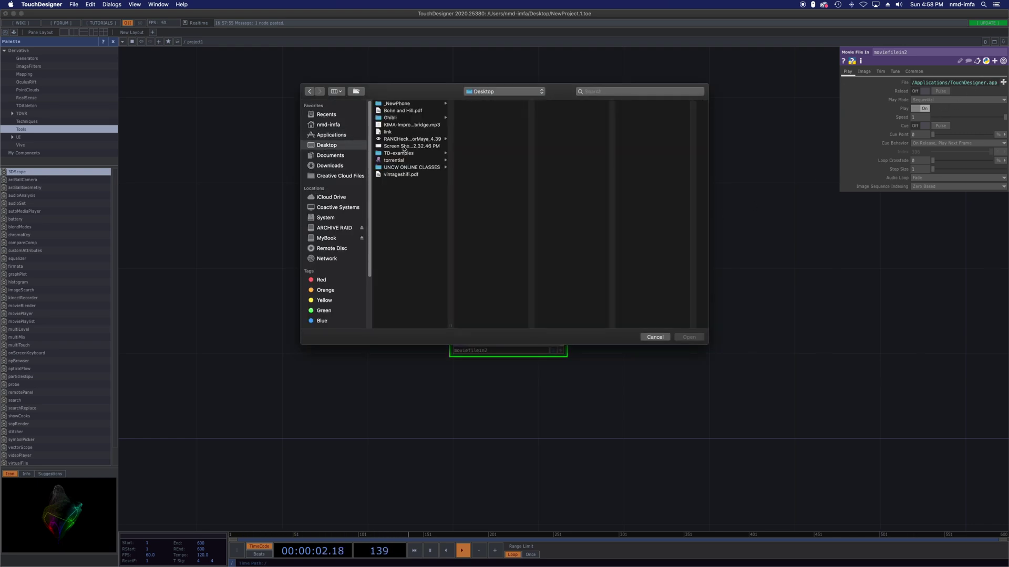
{"action": "left_click", "coordinate": [415, 103]}
{"action": "left_click", "coordinate": [493, 274]}
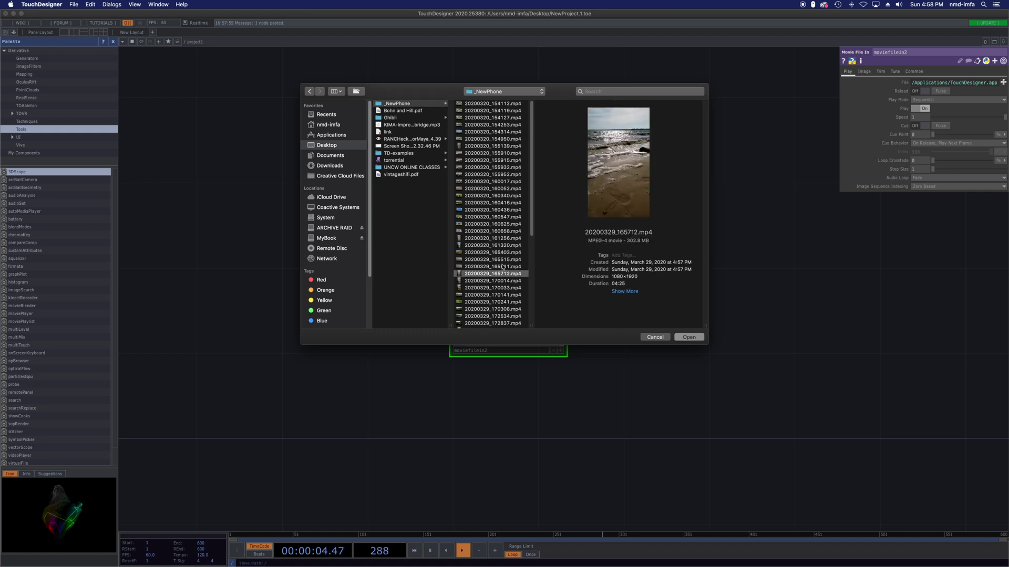
{"action": "left_click", "coordinate": [502, 267]}
{"action": "left_click", "coordinate": [487, 302]}
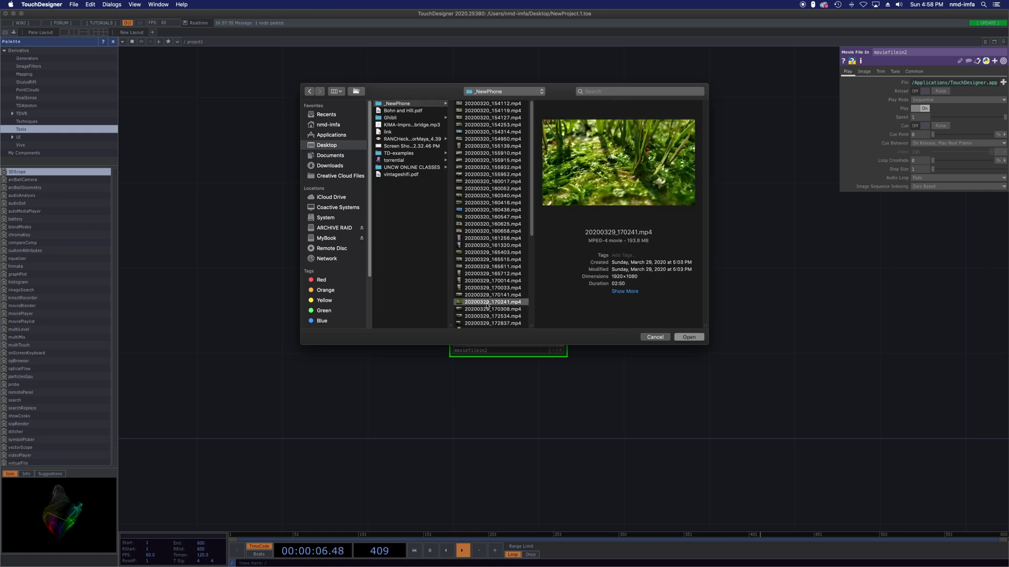
{"action": "left_click", "coordinate": [689, 338]}
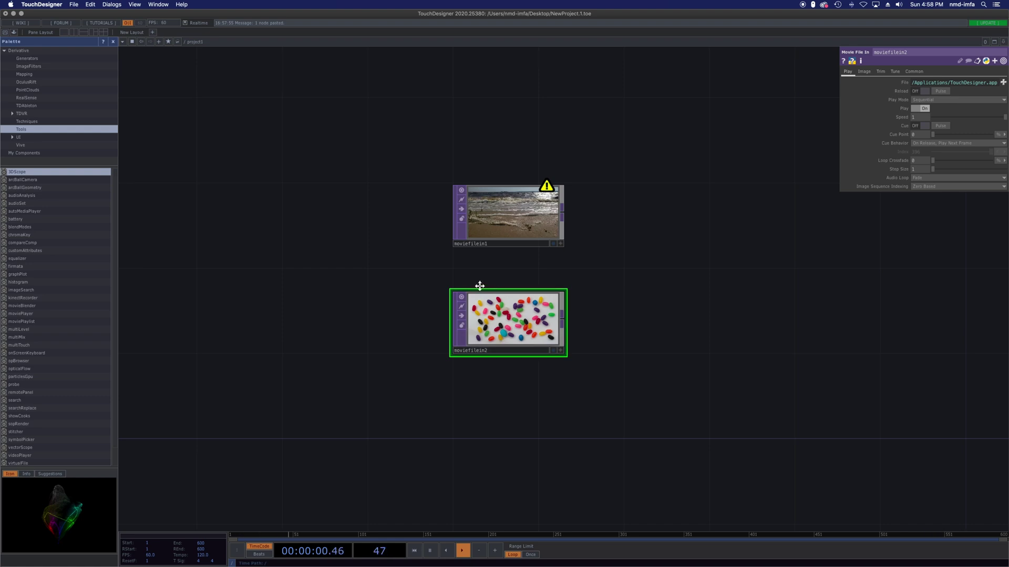
Step: Replace moviefilein2 with a fresh duplicate of moviefilein1, placed directly below the original
{"action": "scroll", "coordinate": [526, 304], "scroll_direction": "right", "scroll_amount": 1}
{"action": "left_click_drag", "start_coordinate": [532, 312], "coordinate": [514, 334]}
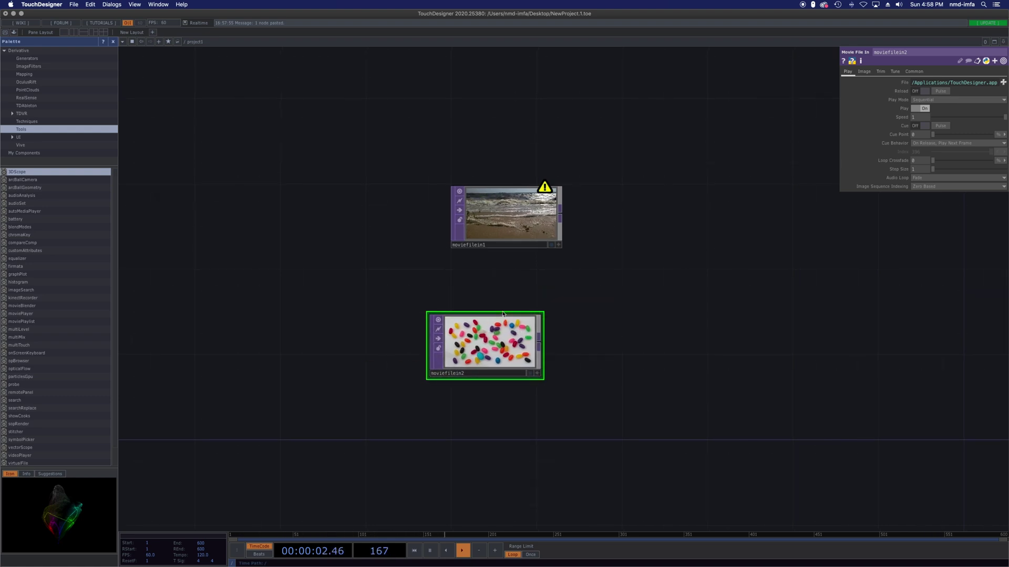
{"action": "key", "text": "Delete"}
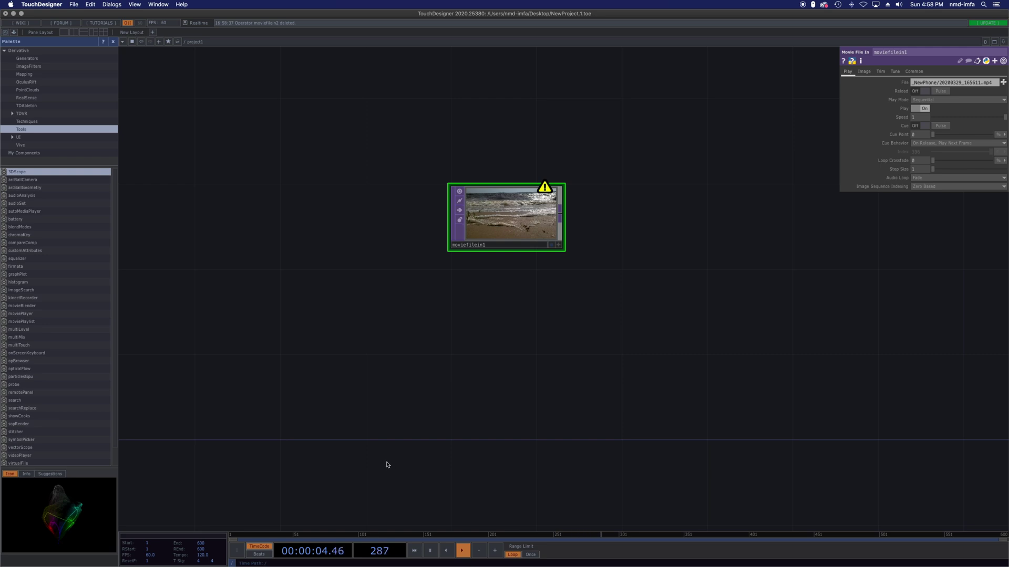
{"action": "left_click_drag", "start_coordinate": [490, 214], "coordinate": [405, 193]}
{"action": "key", "text": "super+v"}
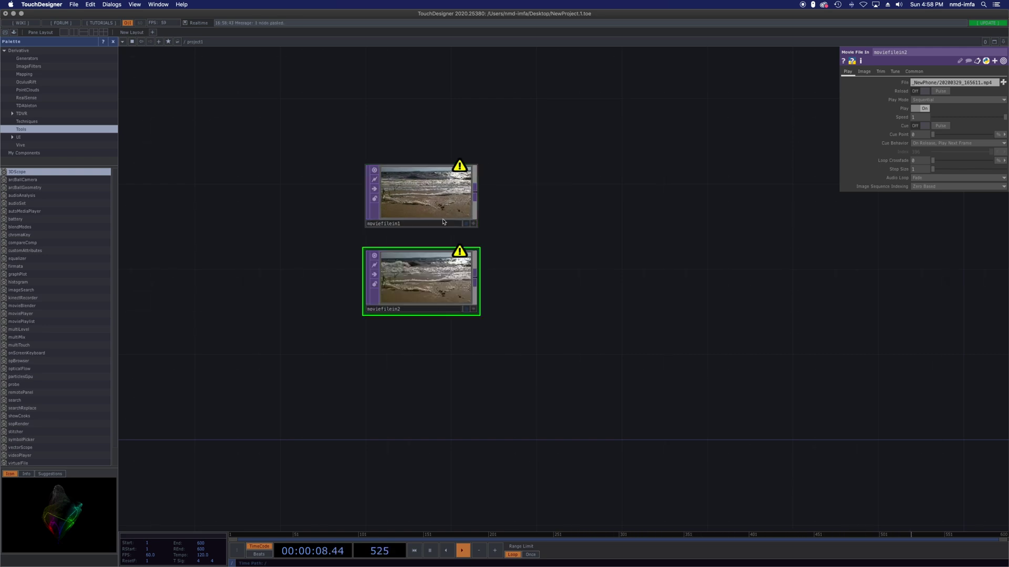
Step: Load 20200320_154950.mp4 from the _NewPhone folder into moviefilein2 and move the node further below moviefilein1
{"action": "left_click", "coordinate": [1003, 82]}
{"action": "left_click", "coordinate": [405, 139]}
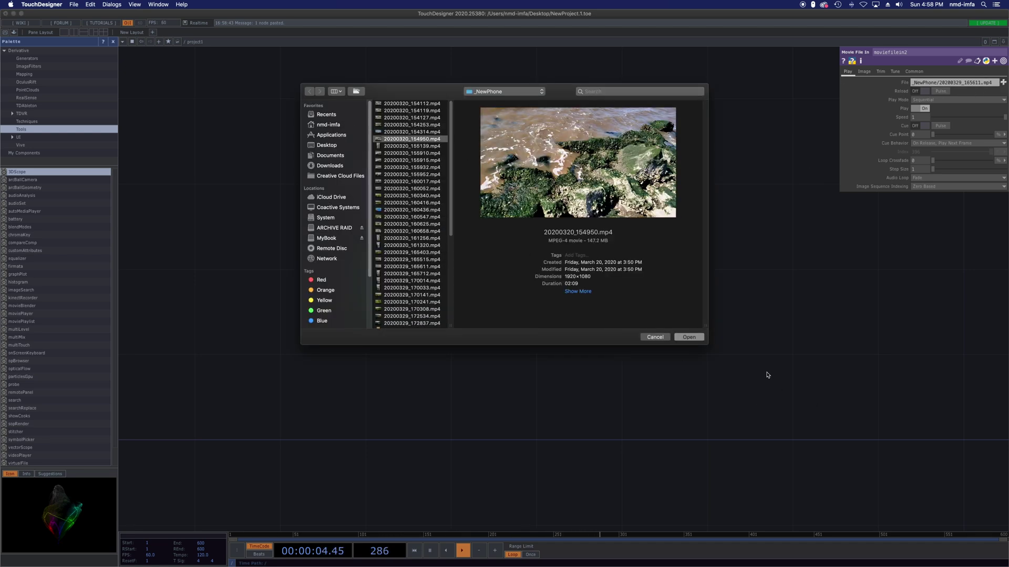
{"action": "left_click", "coordinate": [689, 337]}
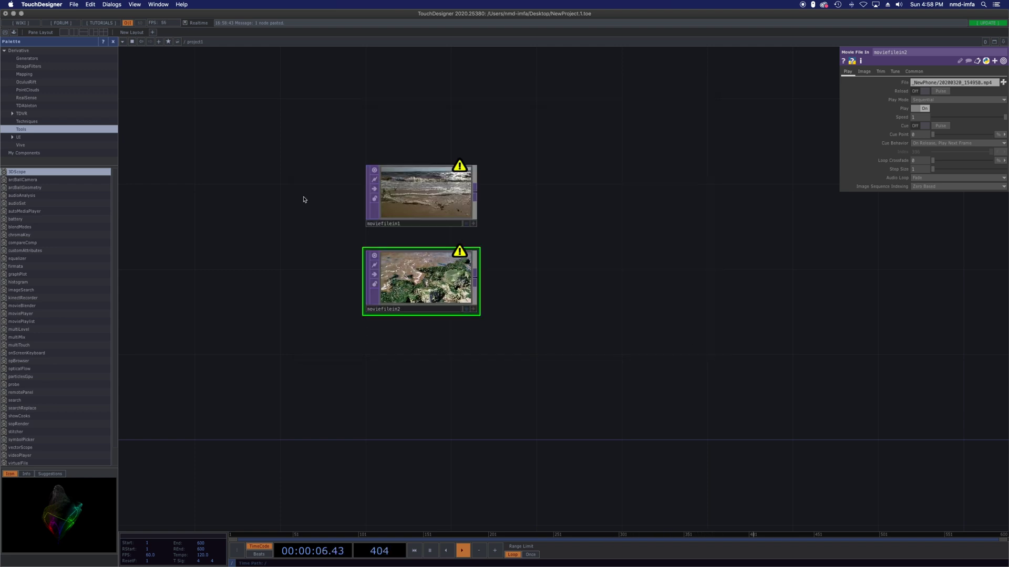
{"action": "left_click_drag", "start_coordinate": [420, 275], "coordinate": [423, 318]}
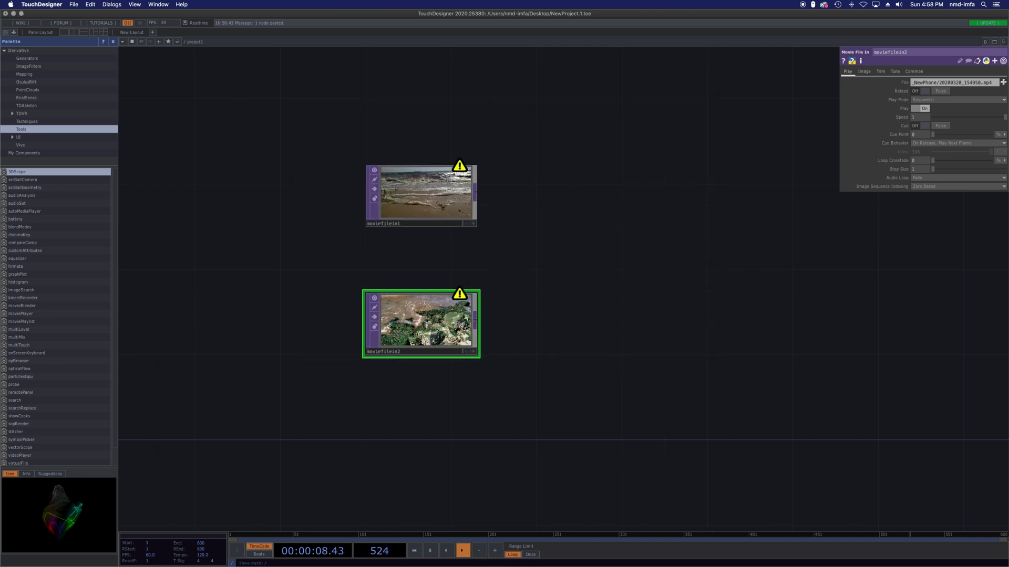
Step: Add a Cross TOP with moviefilein2 as first input and moviefilein1 as second, and set its Cross value to about 0.55
{"action": "left_click", "coordinate": [428, 219]}
{"action": "left_click", "coordinate": [422, 302]}
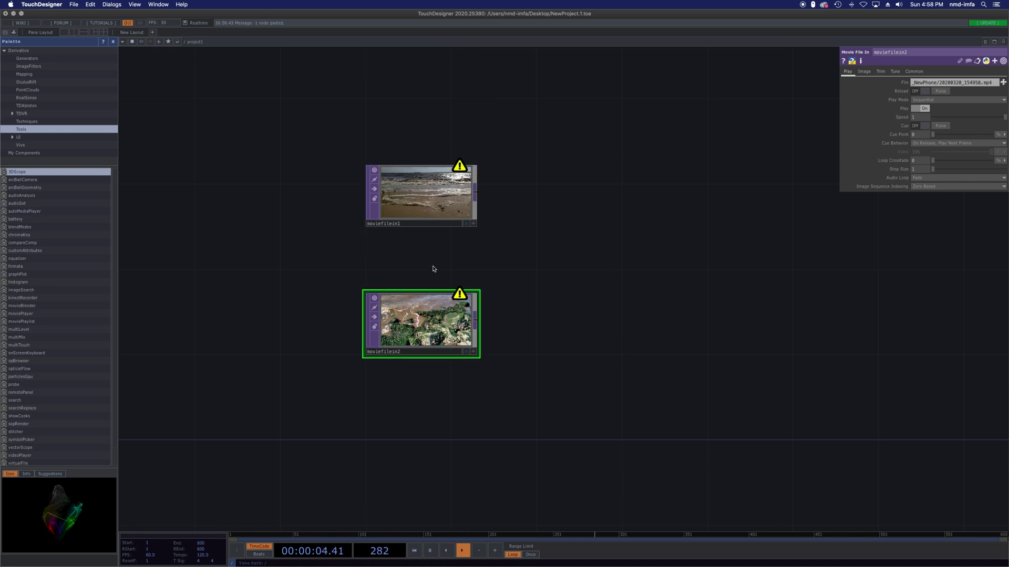
{"action": "right_click", "coordinate": [475, 322]}
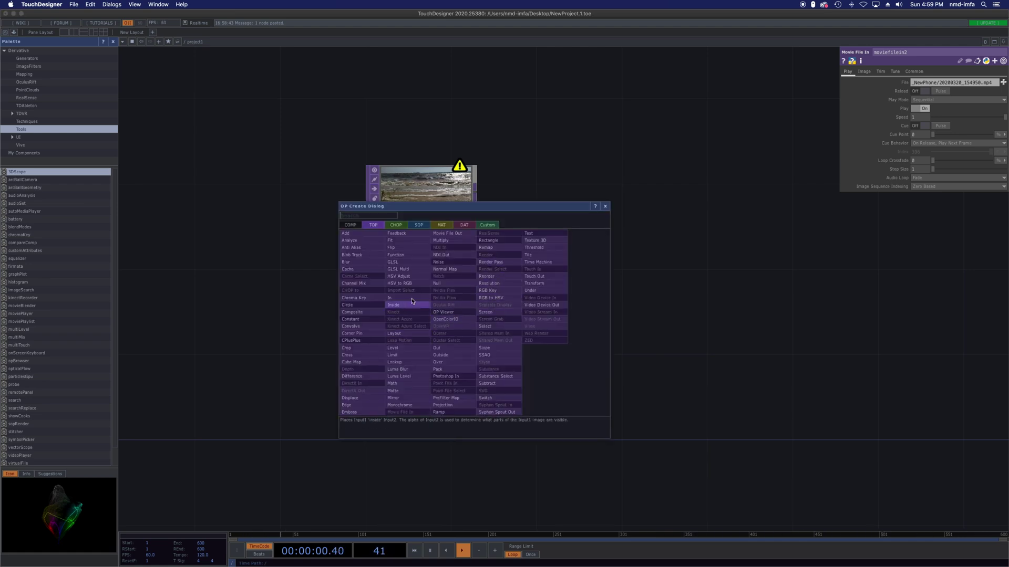
{"action": "left_click", "coordinate": [357, 356]}
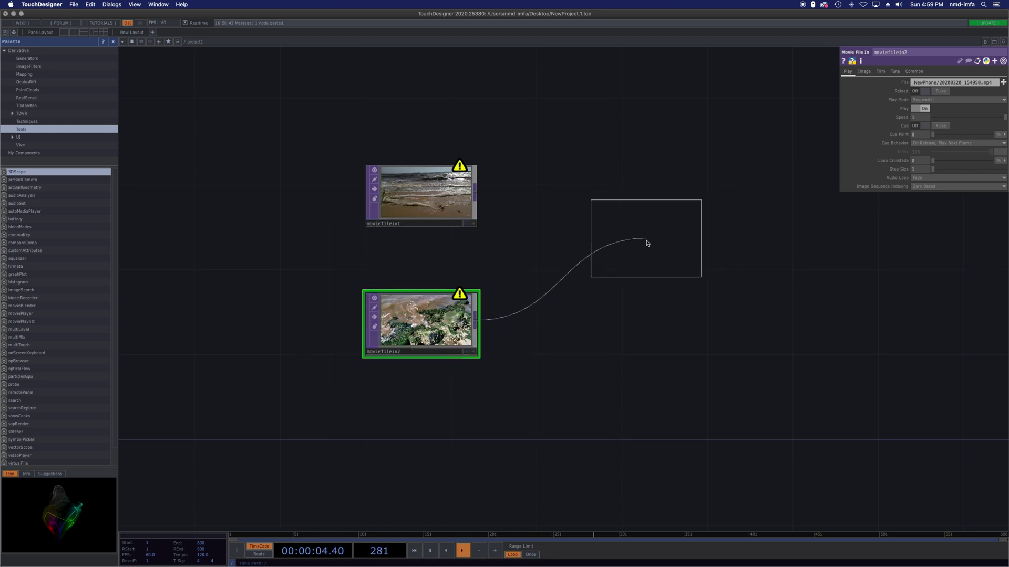
{"action": "left_click", "coordinate": [637, 257]}
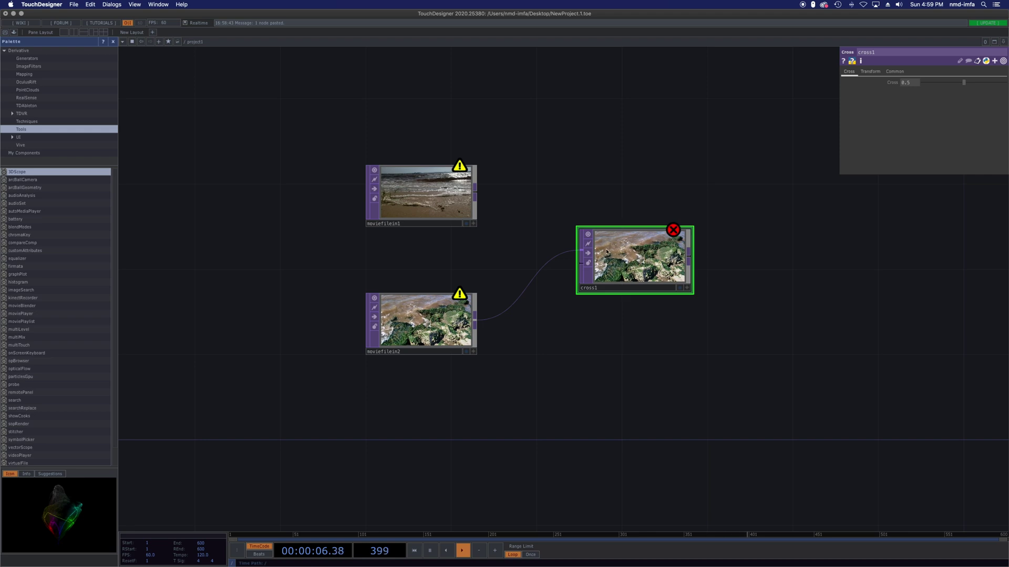
{"action": "left_click_drag", "start_coordinate": [475, 194], "coordinate": [578, 268]}
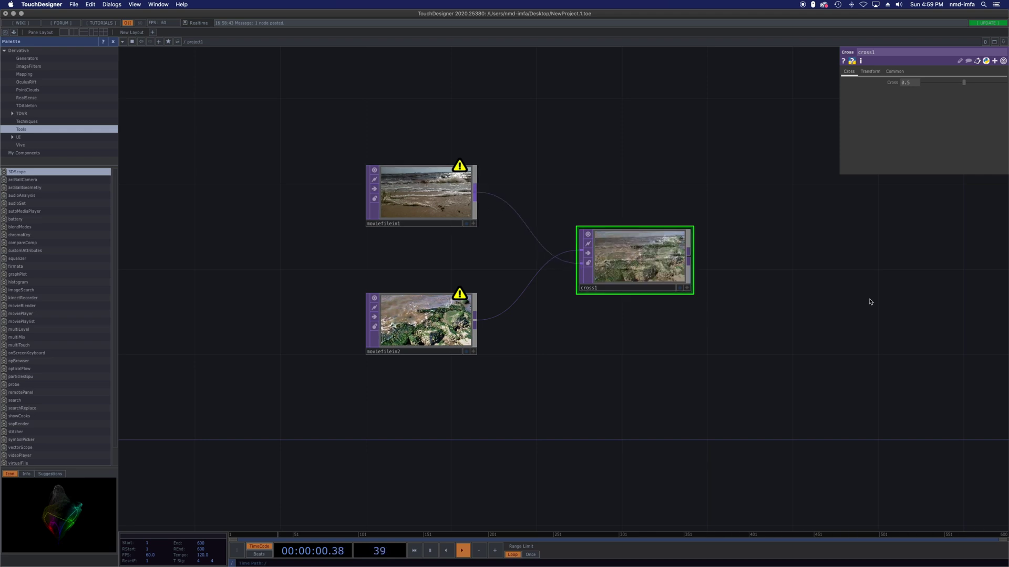
{"action": "mouse_move", "coordinate": [962, 84]}
{"action": "left_mouse_down"}
{"action": "mouse_move", "coordinate": [986, 81]}
{"action": "mouse_move", "coordinate": [967, 83]}
{"action": "left_mouse_up"}
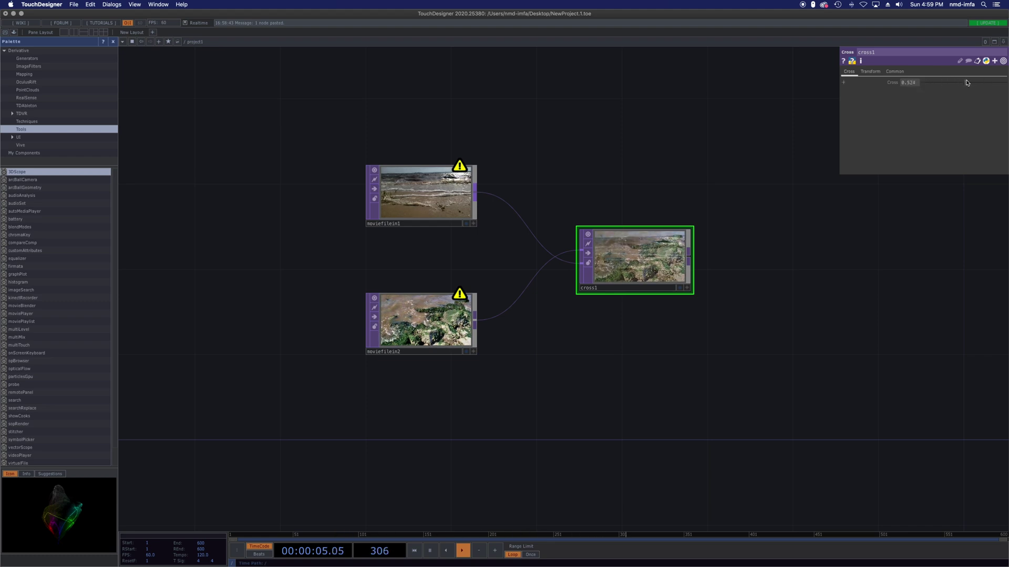
Step: Add a Null TOP to the right of cross1, feed it from cross1 and enlarge its node
{"action": "right_click", "coordinate": [690, 259]}
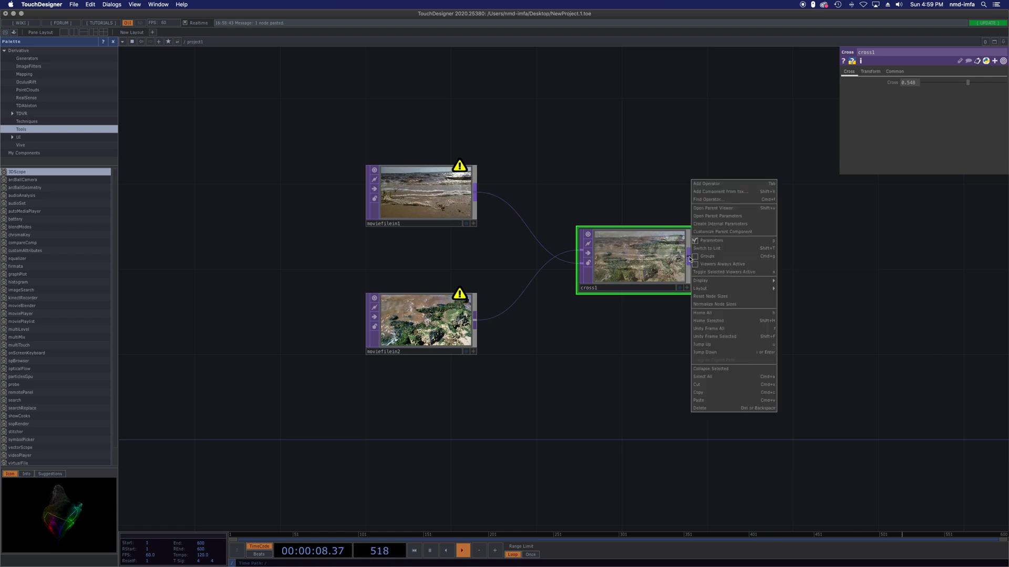
{"action": "left_click", "coordinate": [709, 184]}
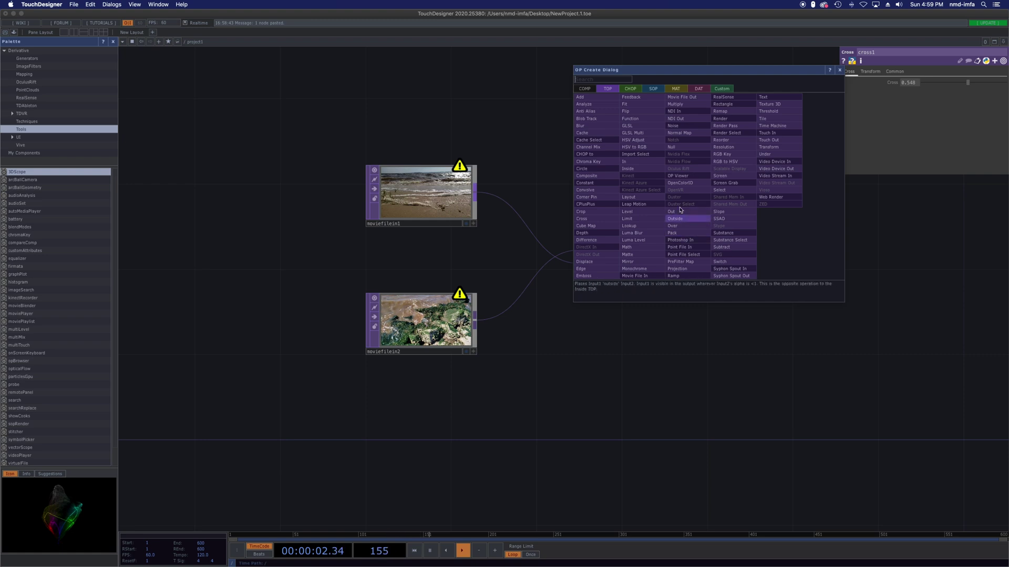
{"action": "left_click", "coordinate": [678, 148]}
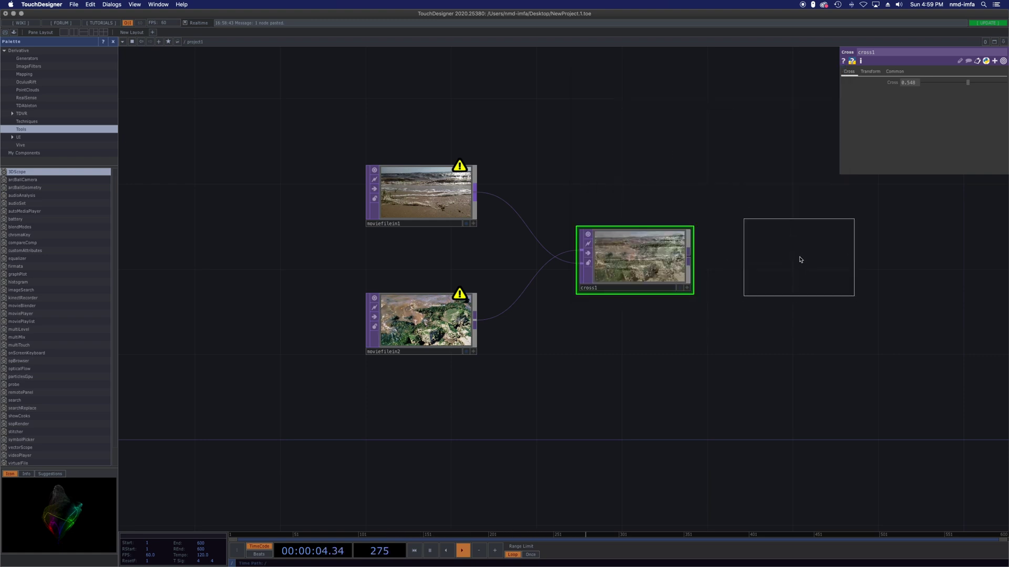
{"action": "left_click", "coordinate": [800, 259]}
{"action": "left_click_drag", "start_coordinate": [688, 257], "coordinate": [750, 244]}
{"action": "left_click_drag", "start_coordinate": [826, 263], "coordinate": [857, 309]}
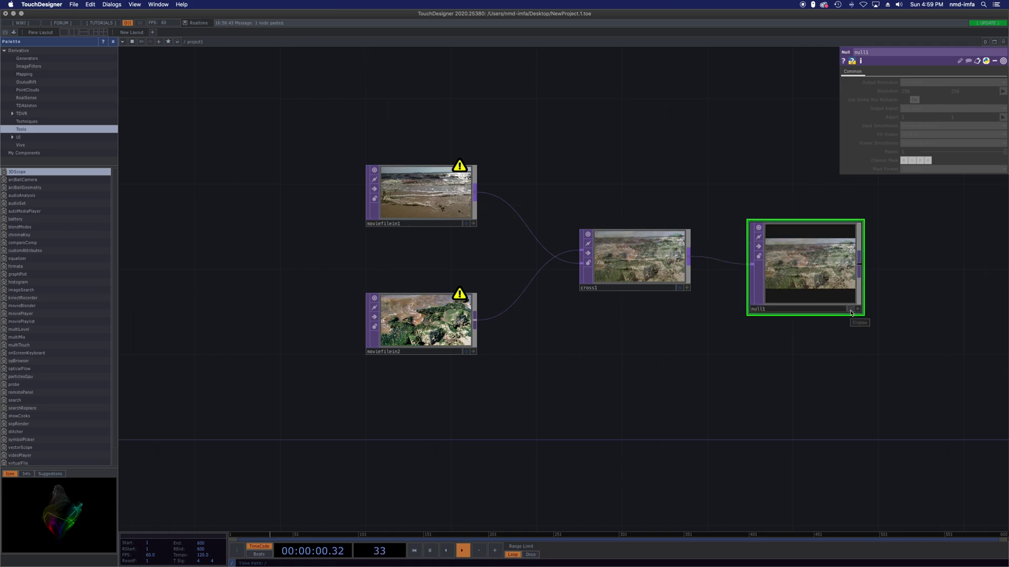
Step: Show null1's output as the network background and lower cross1's Cross value to about 0.34
{"action": "left_click", "coordinate": [850, 309]}
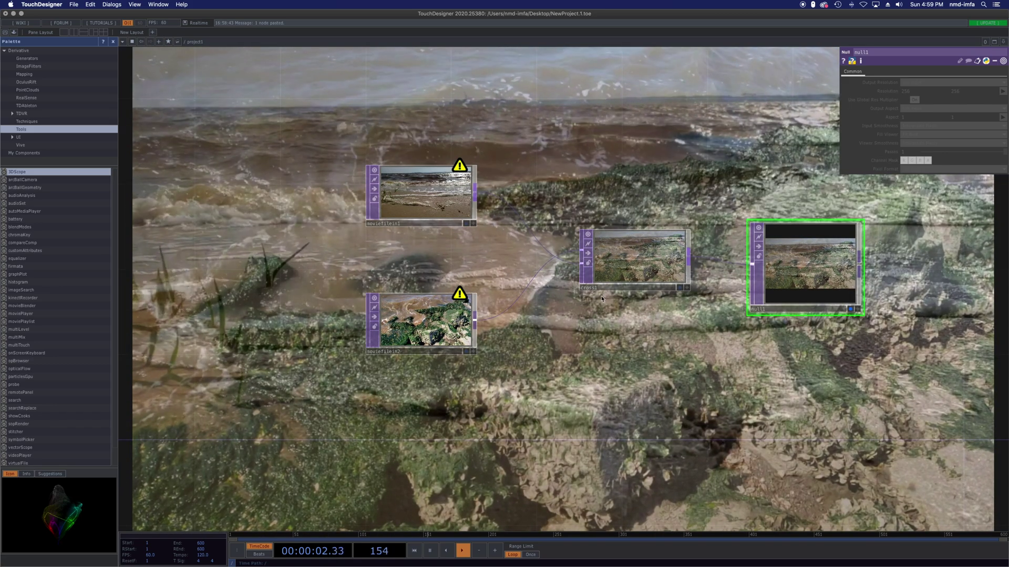
{"action": "left_click", "coordinate": [644, 257]}
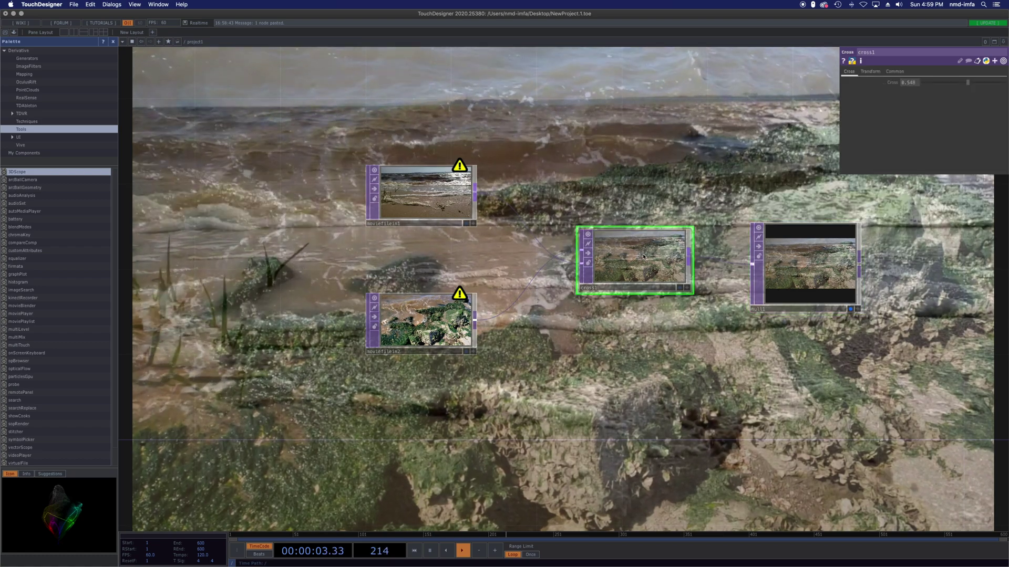
{"action": "left_click", "coordinate": [851, 310]}
{"action": "left_click", "coordinate": [850, 309]}
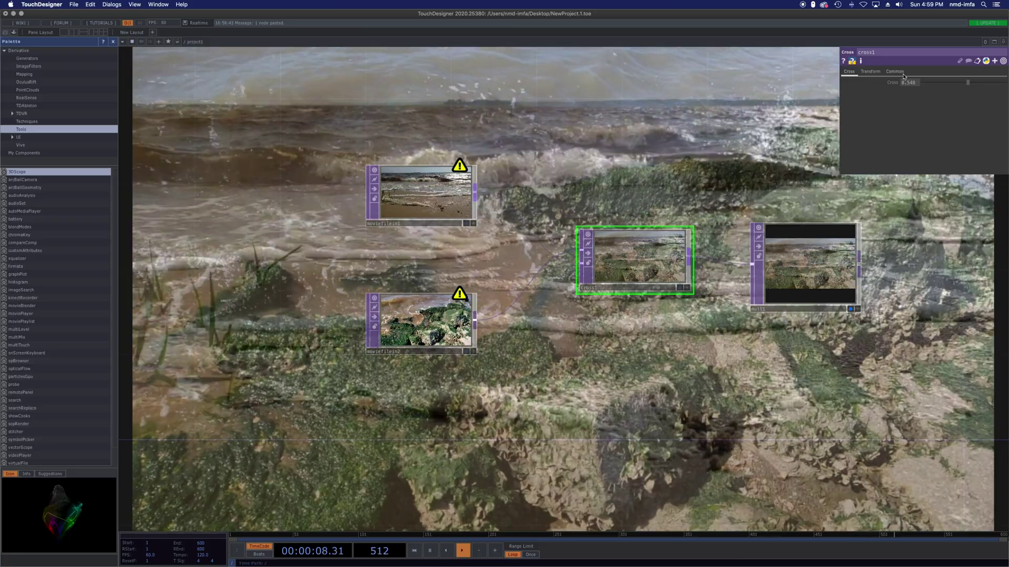
{"action": "left_click_drag", "start_coordinate": [963, 85], "coordinate": [917, 97]}
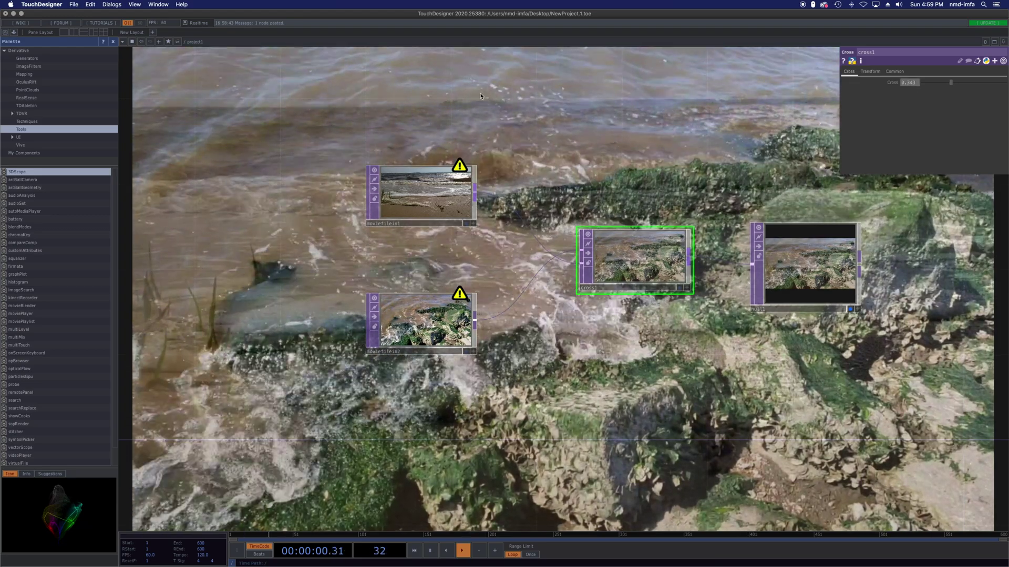
Step: Lower cross1's Cross value to 0 and stop showing null1's output as the network background
{"action": "middle_click_drag", "start_coordinate": [459, 171], "coordinate": [438, 216]}
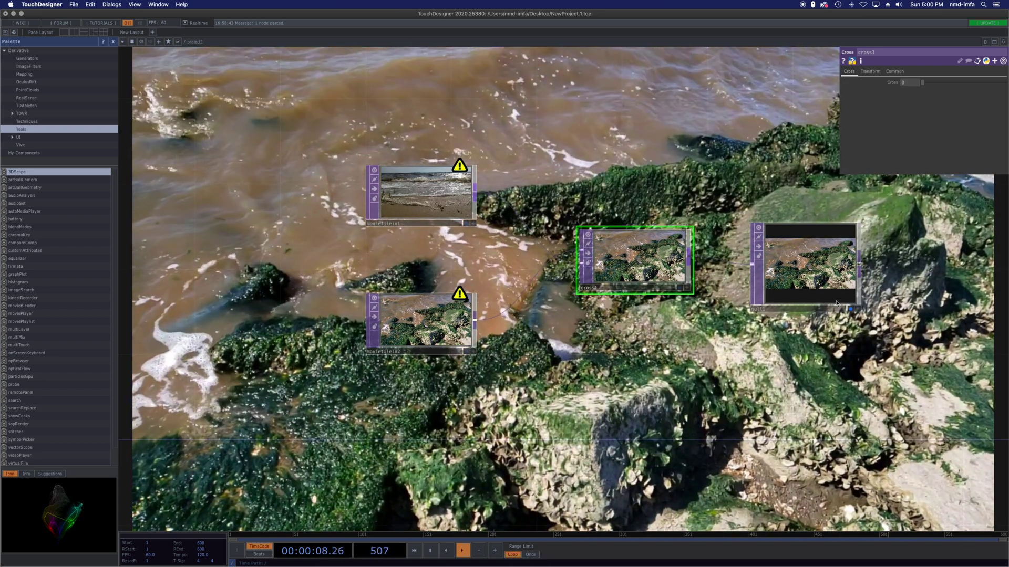
{"action": "left_click", "coordinate": [849, 310]}
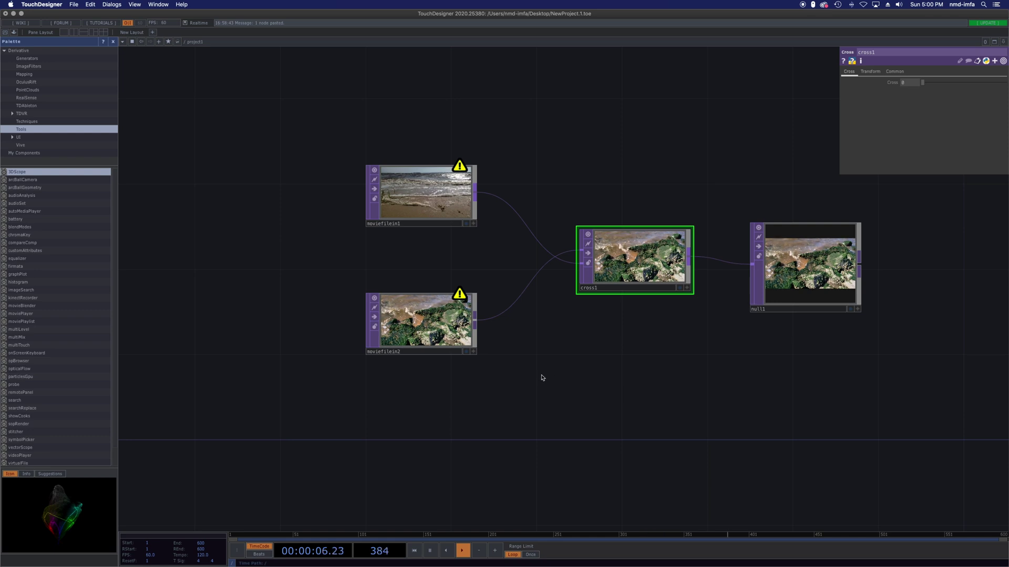
Step: Add a Slider COMP and place it below moviefilein2
{"action": "key", "text": "Tab"}
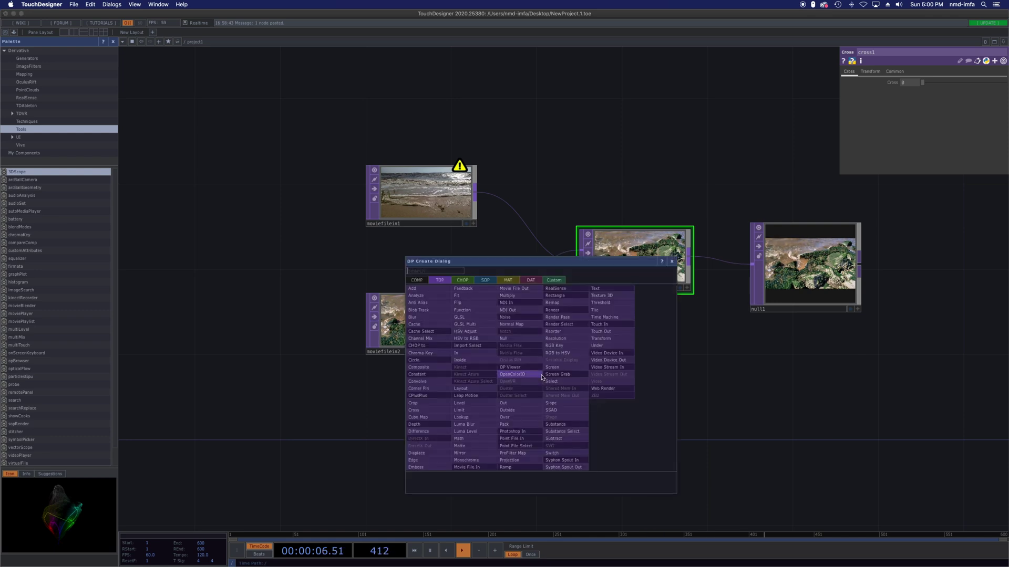
{"action": "left_click", "coordinate": [417, 280]}
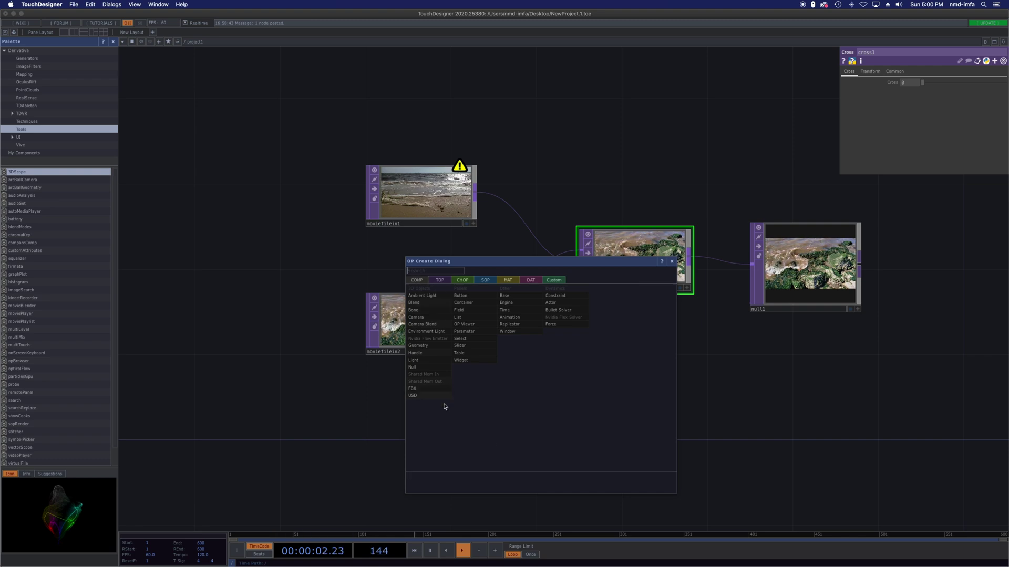
{"action": "left_click", "coordinate": [460, 347]}
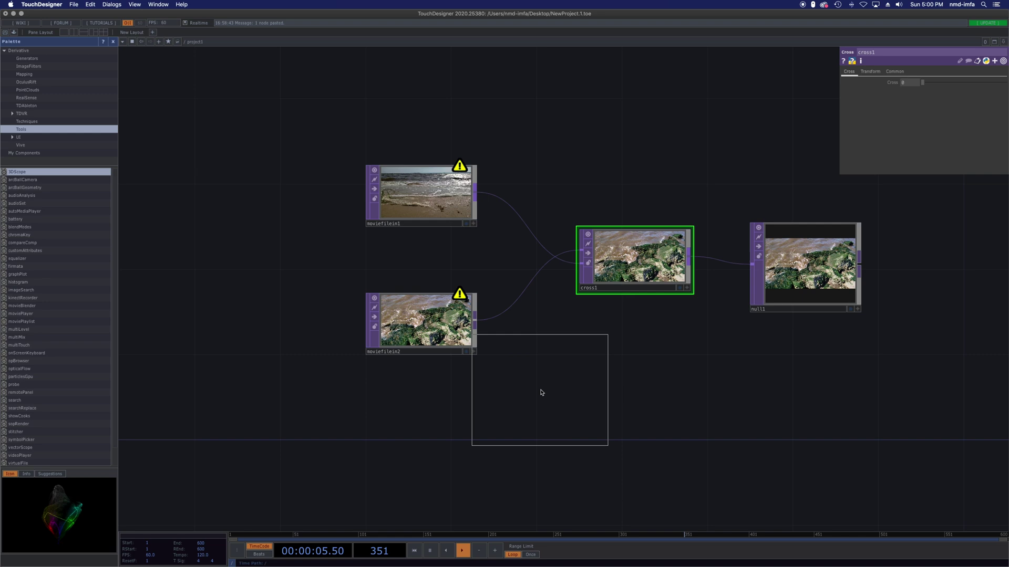
{"action": "left_click", "coordinate": [586, 435]}
{"action": "left_click_drag", "start_coordinate": [567, 450], "coordinate": [440, 455]}
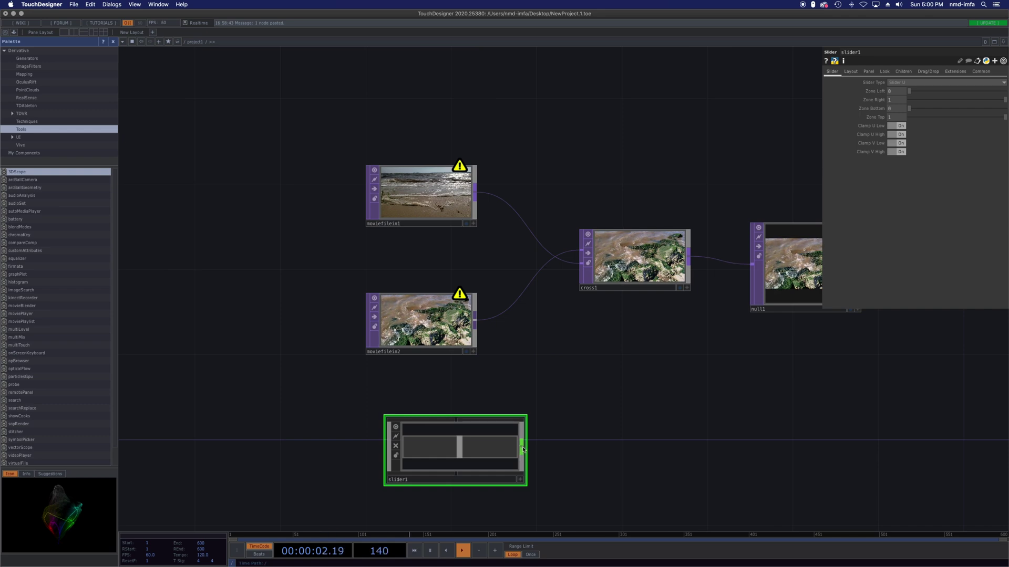
Step: Feed slider1's output into a new Select CHOP placed to its right
{"action": "right_click", "coordinate": [524, 450]}
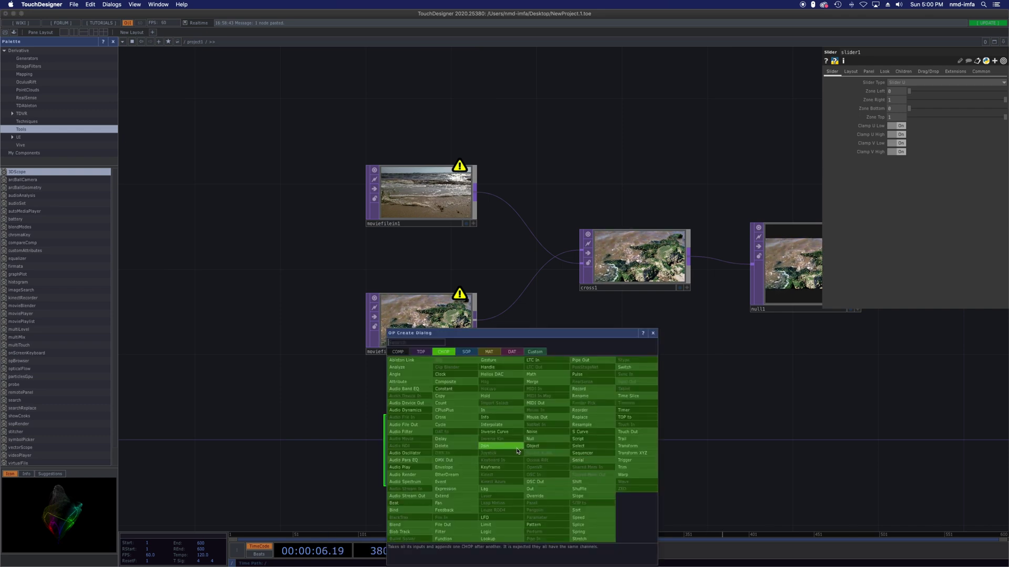
{"action": "left_click", "coordinate": [596, 449]}
{"action": "left_click", "coordinate": [641, 452]}
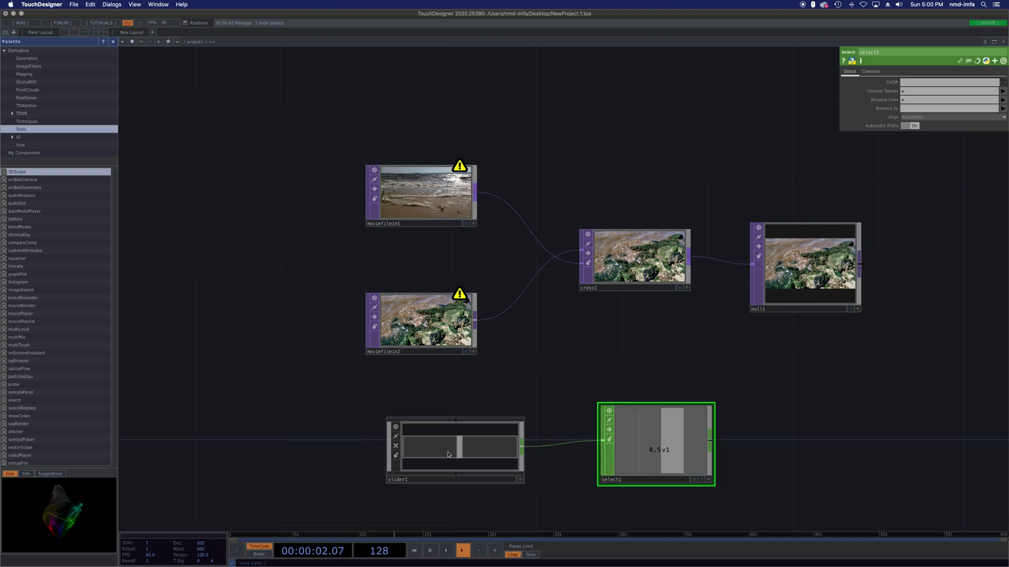
Step: Move slider1 and select1 further left and rename the slider Cross_Fade_Slider
{"action": "left_click", "coordinate": [496, 453]}
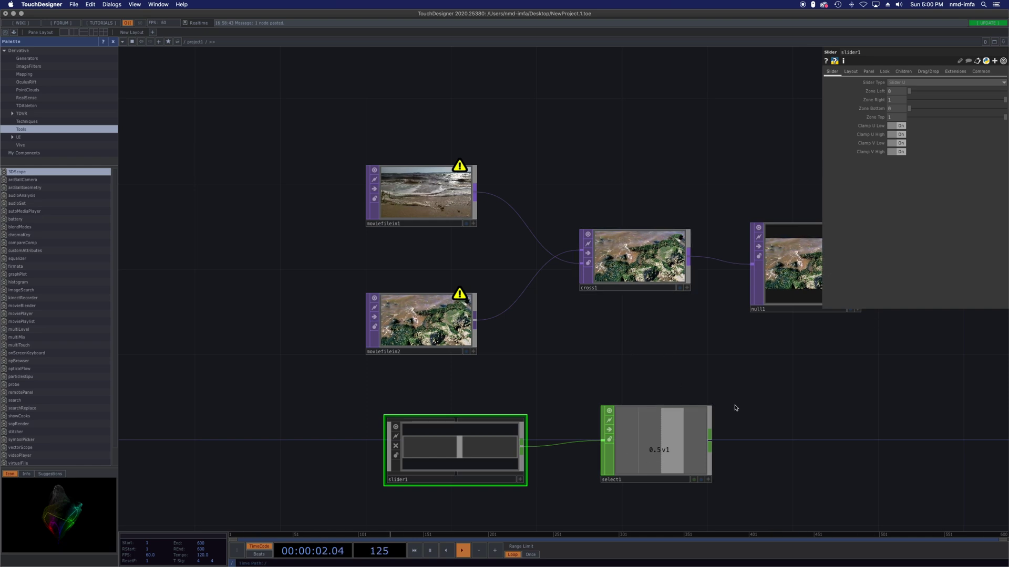
{"action": "scroll", "coordinate": [743, 412], "scroll_direction": "up", "scroll_amount": 3}
{"action": "scroll", "coordinate": [708, 402], "scroll_direction": "down", "scroll_amount": 3}
{"action": "right_click_drag", "start_coordinate": [715, 398], "coordinate": [411, 472]}
{"action": "left_click_drag", "start_coordinate": [467, 447], "coordinate": [403, 447]}
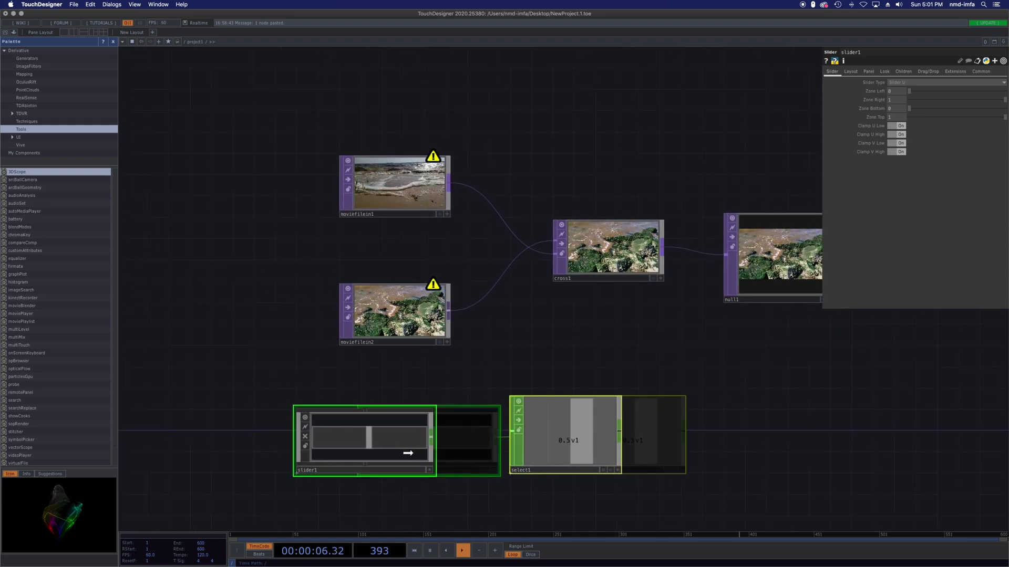
{"action": "left_click", "coordinate": [326, 471]}
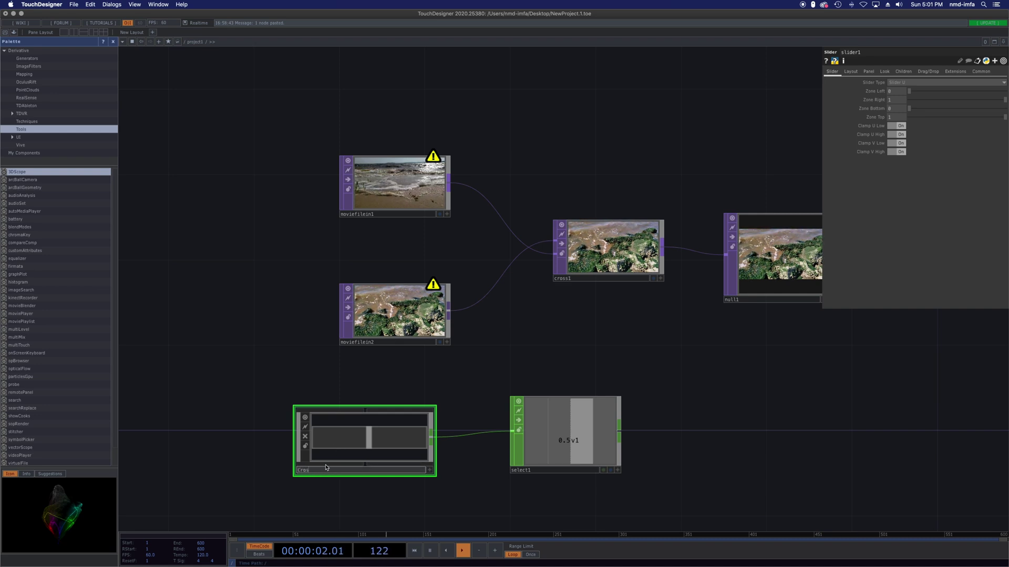
{"action": "key", "text": "Return"}
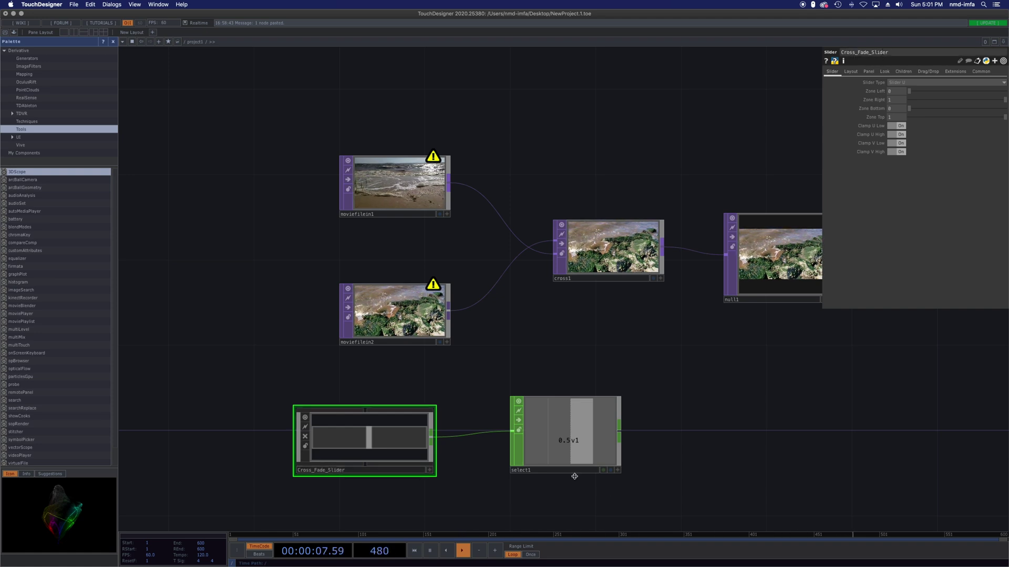
Step: Make select1's viewer active and export its v1 channel to cross1's Cross parameter with Export CHOP
{"action": "left_click", "coordinate": [556, 464]}
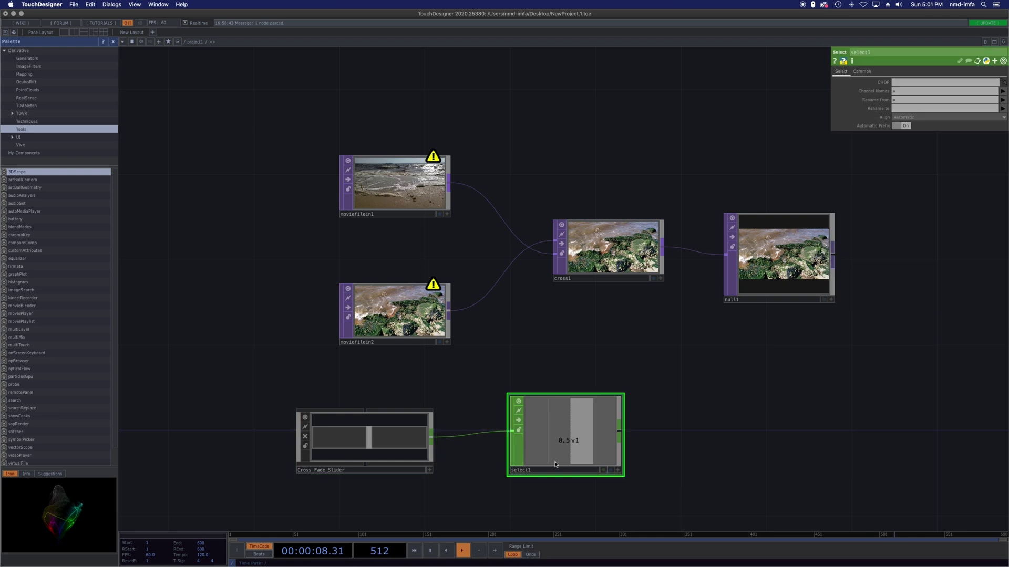
{"action": "left_click", "coordinate": [618, 472]}
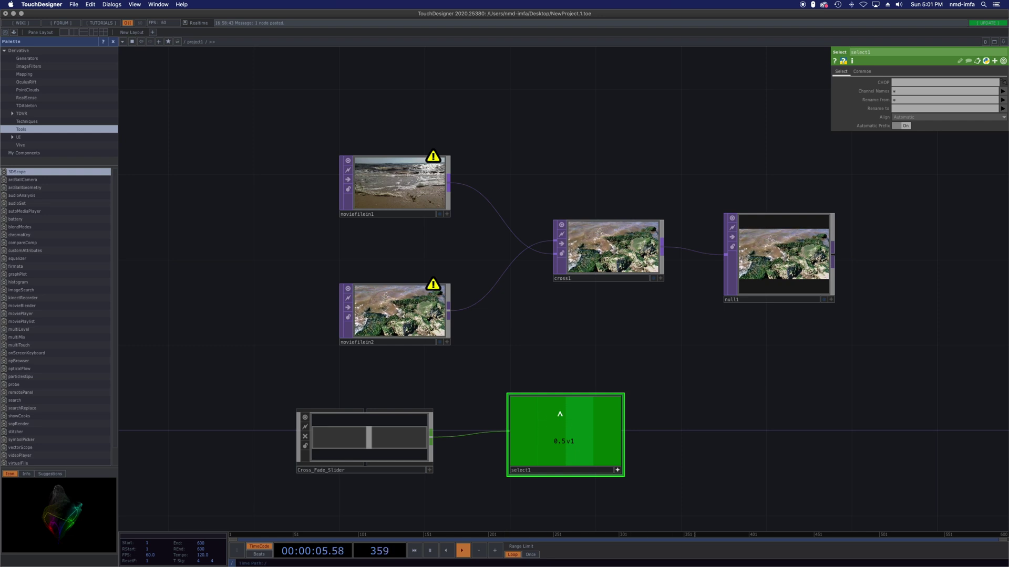
{"action": "left_click_drag", "start_coordinate": [559, 417], "coordinate": [562, 385]}
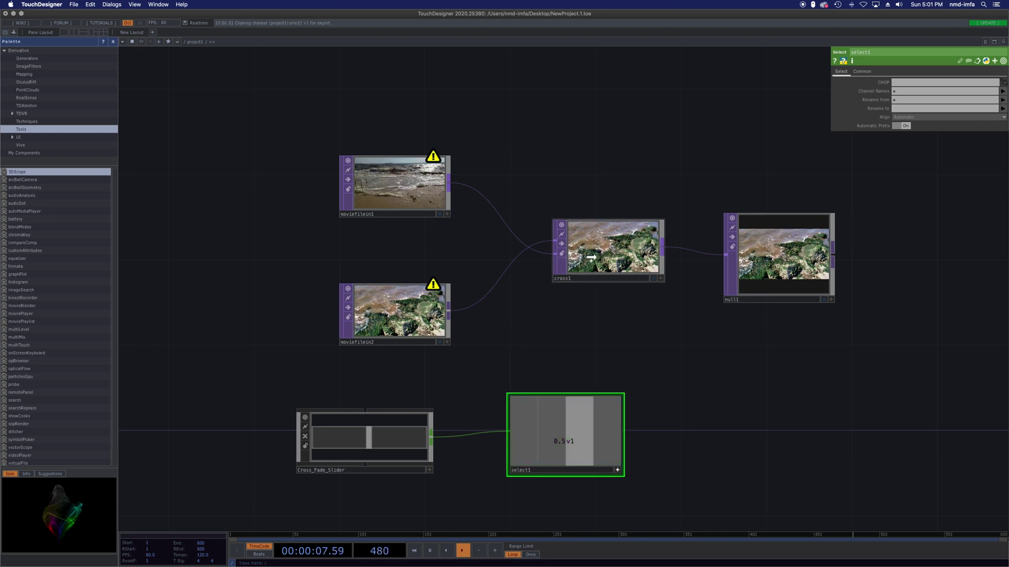
{"action": "left_click_drag", "start_coordinate": [591, 258], "coordinate": [593, 256]}
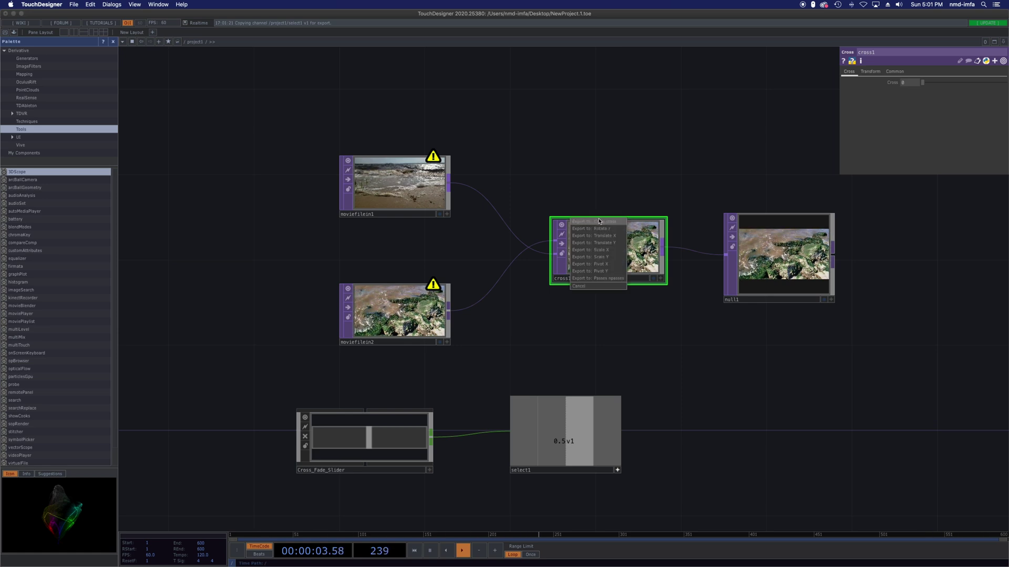
{"action": "left_click", "coordinate": [565, 449]}
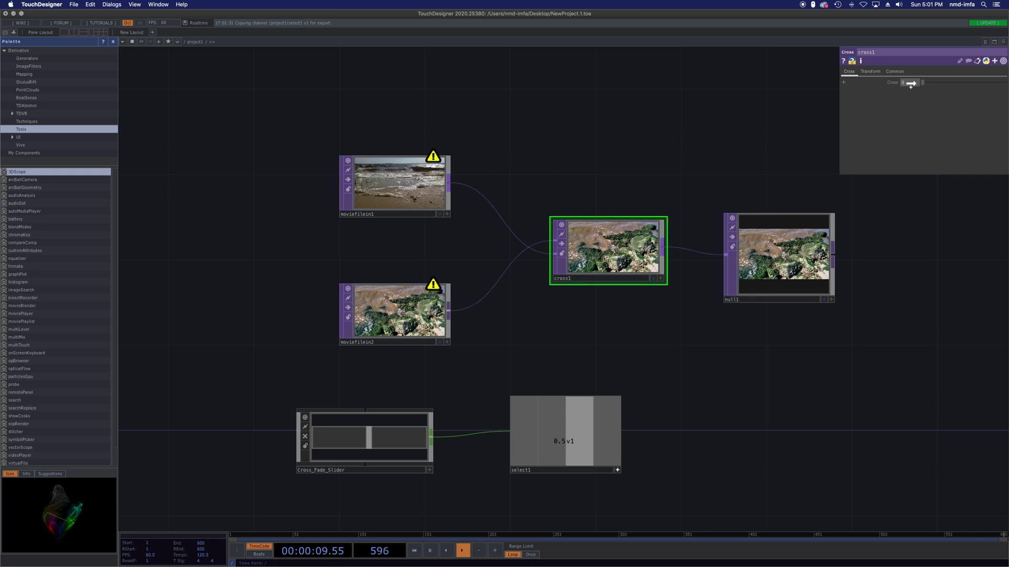
{"action": "left_click_drag", "start_coordinate": [912, 82], "coordinate": [912, 83]}
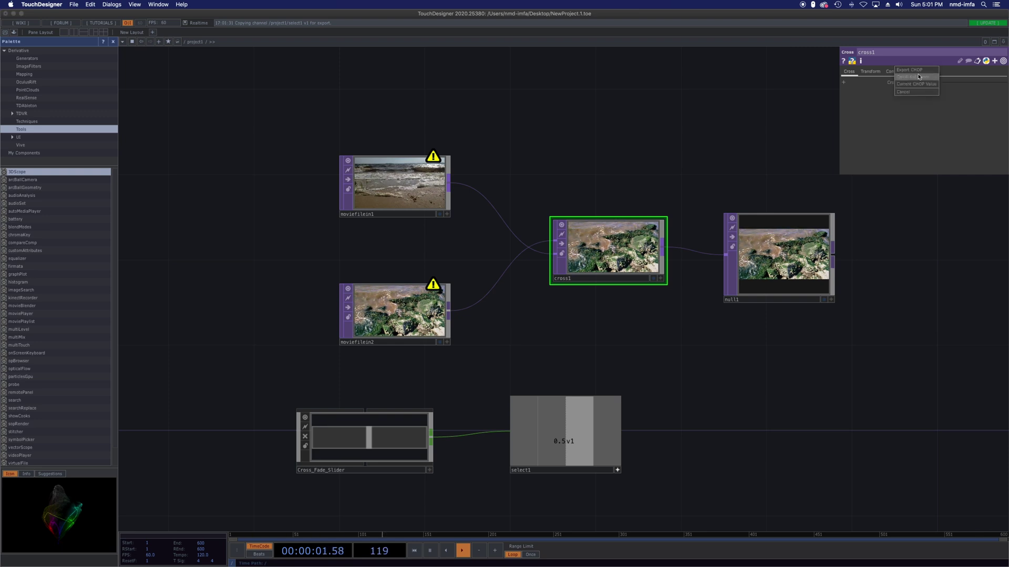
{"action": "left_click", "coordinate": [915, 70]}
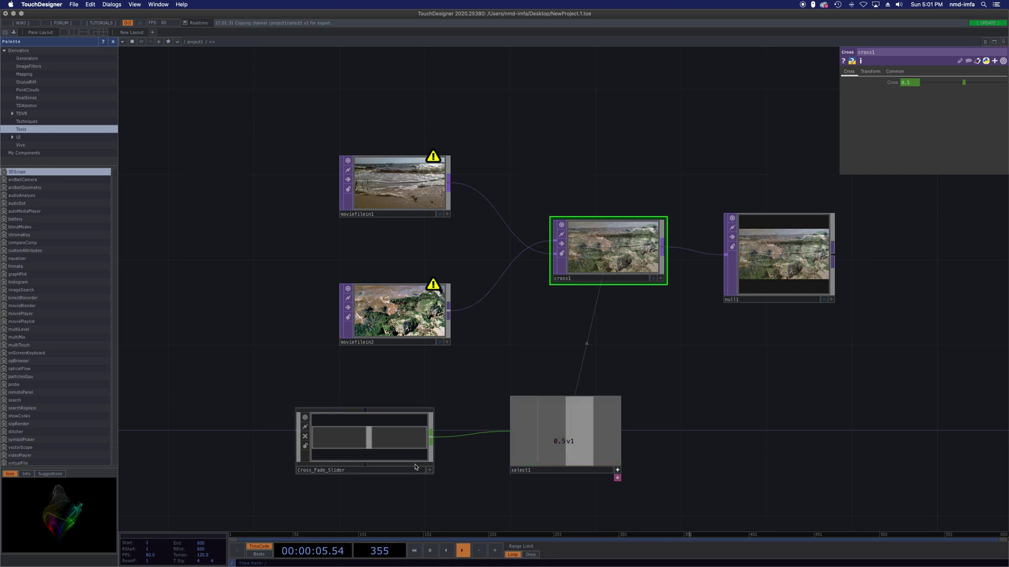
Step: Make Cross_Fade_Slider interactive and use it to fade to about 0.01 with null1's output shown as the background
{"action": "left_click", "coordinate": [430, 470]}
{"action": "mouse_move", "coordinate": [366, 443]}
{"action": "left_mouse_down"}
{"action": "mouse_move", "coordinate": [410, 443]}
{"action": "mouse_move", "coordinate": [312, 444]}
{"action": "mouse_move", "coordinate": [434, 446]}
{"action": "mouse_move", "coordinate": [373, 444]}
{"action": "left_mouse_up"}
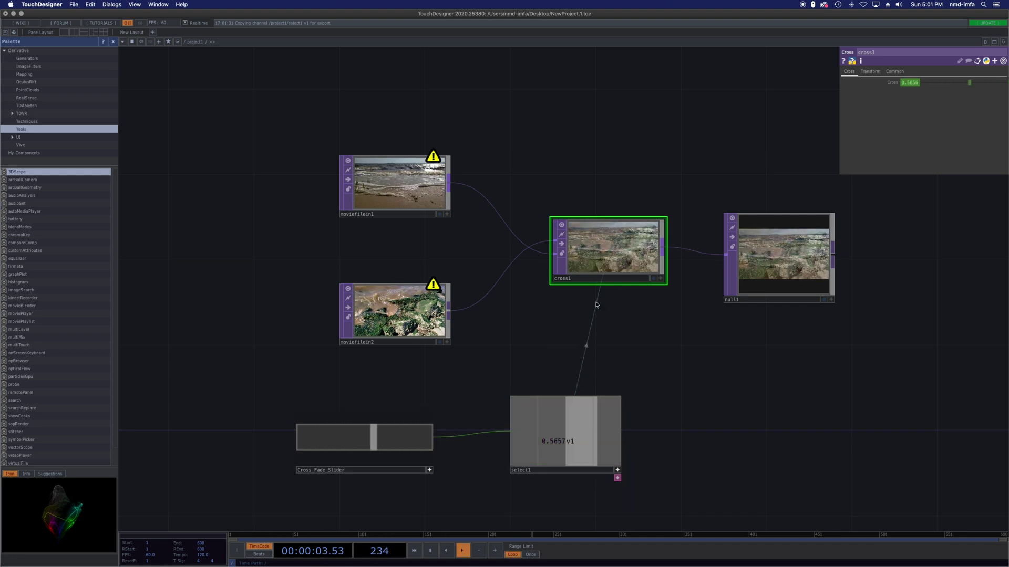
{"action": "left_click", "coordinate": [823, 300]}
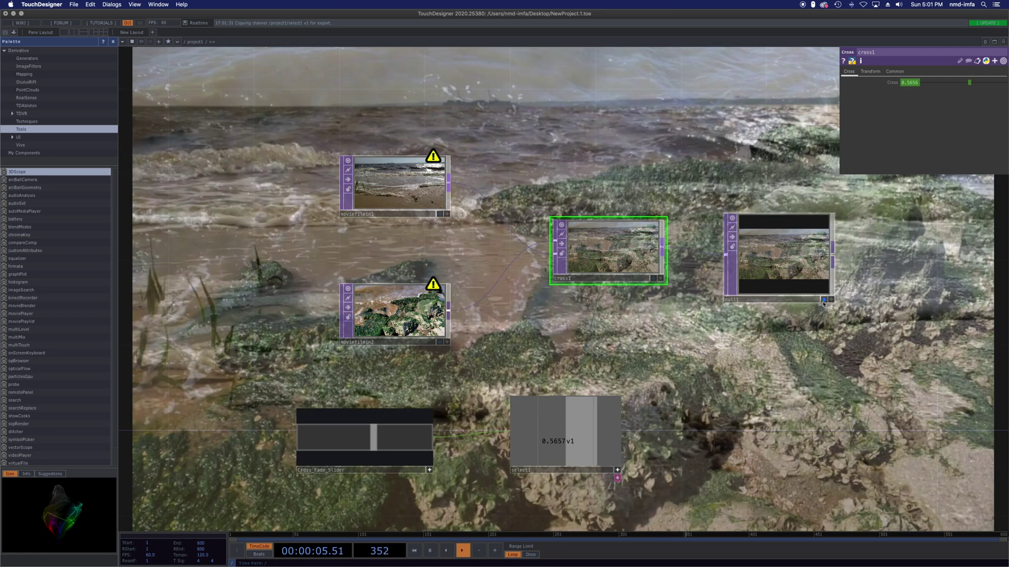
{"action": "left_click_drag", "start_coordinate": [373, 444], "coordinate": [311, 447]}
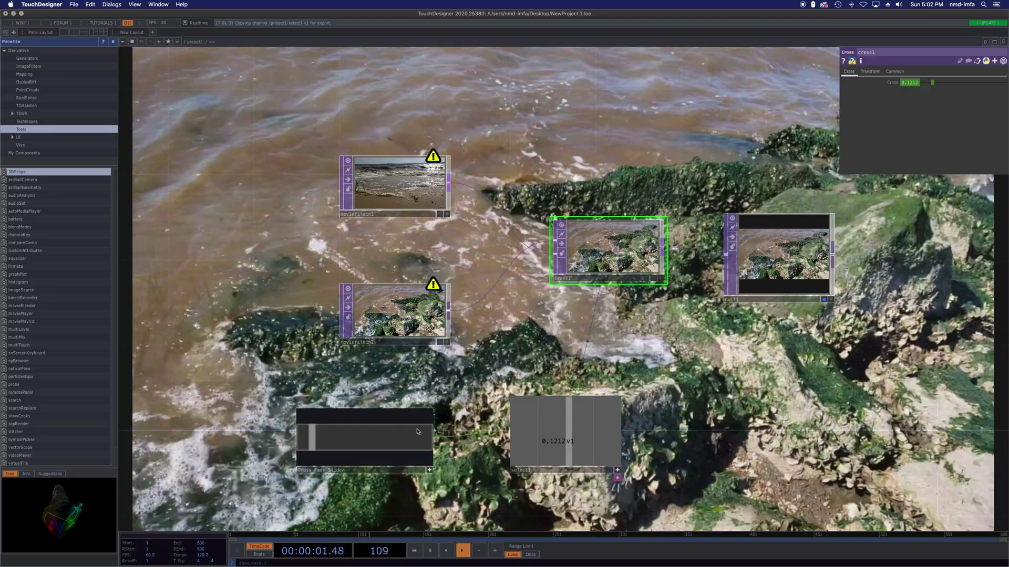
{"action": "mouse_move", "coordinate": [312, 447]}
{"action": "left_mouse_down"}
{"action": "mouse_move", "coordinate": [419, 446]}
{"action": "mouse_move", "coordinate": [303, 446]}
{"action": "mouse_move", "coordinate": [299, 468]}
{"action": "mouse_move", "coordinate": [308, 446]}
{"action": "left_mouse_up"}
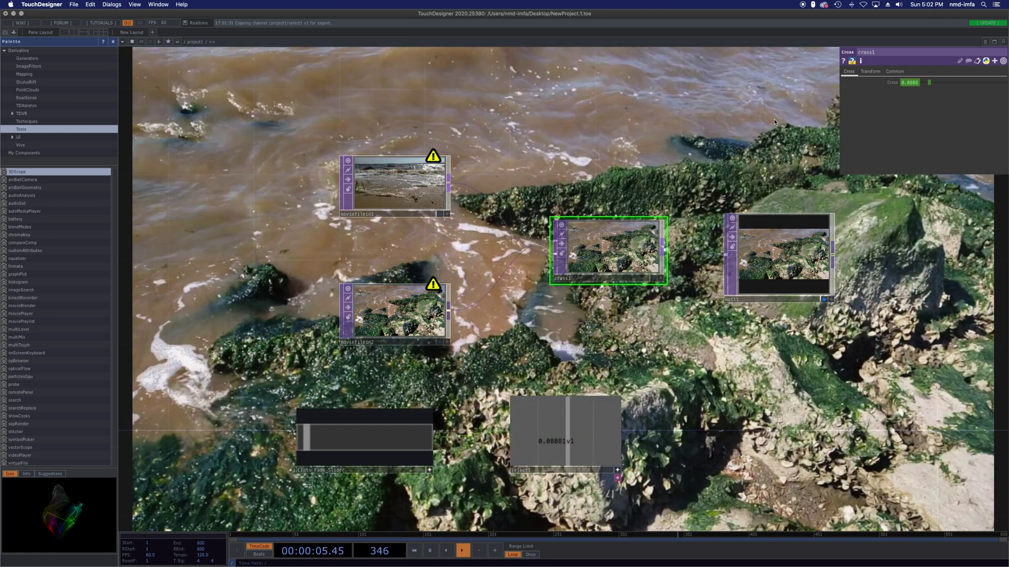
{"action": "left_click_drag", "start_coordinate": [397, 439], "coordinate": [299, 441]}
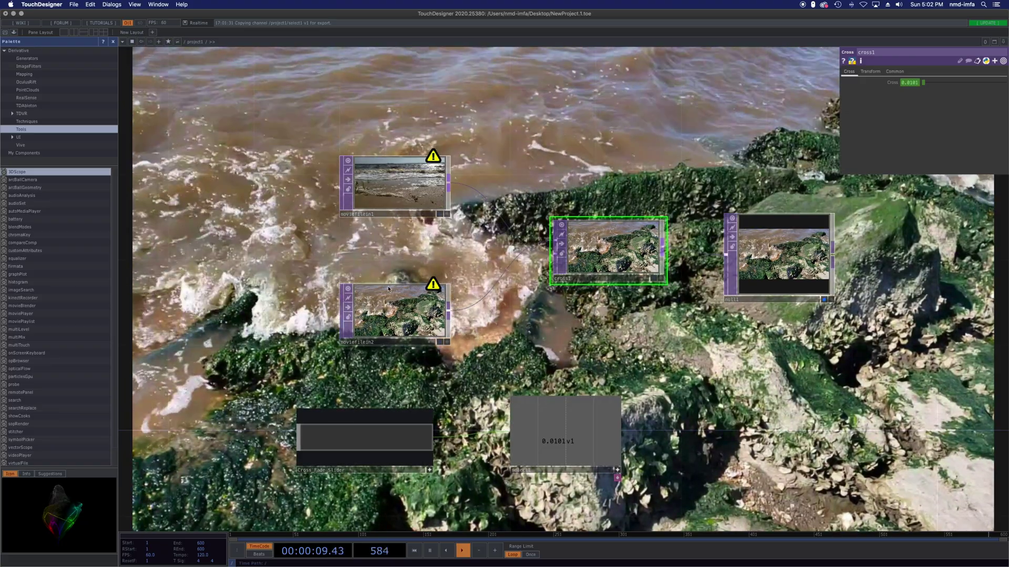
Step: View the parameters of moviefilein1 and moviefilein2, and stop showing null1's output as the background
{"action": "left_click", "coordinate": [392, 189]}
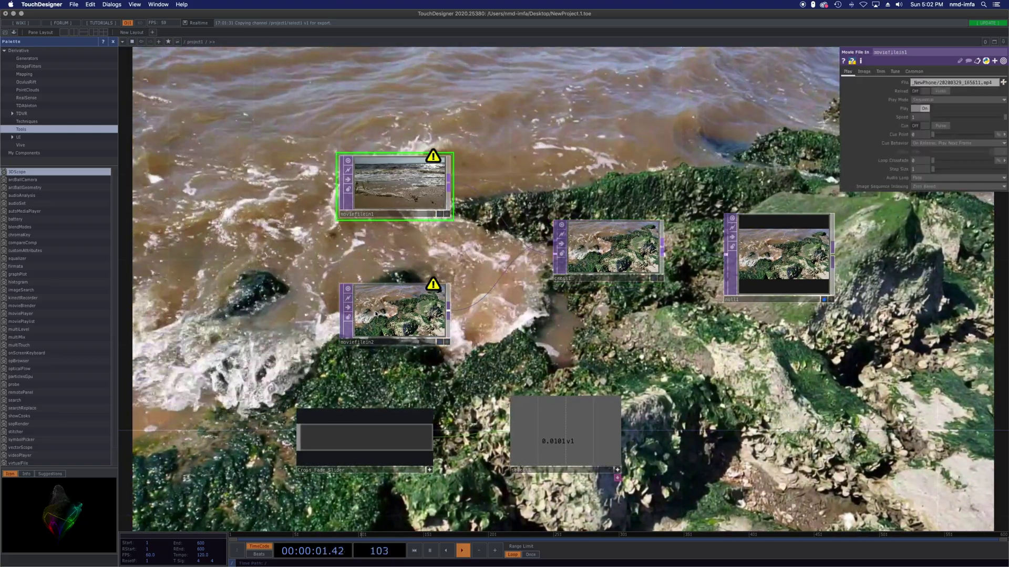
{"action": "left_click", "coordinate": [391, 315]}
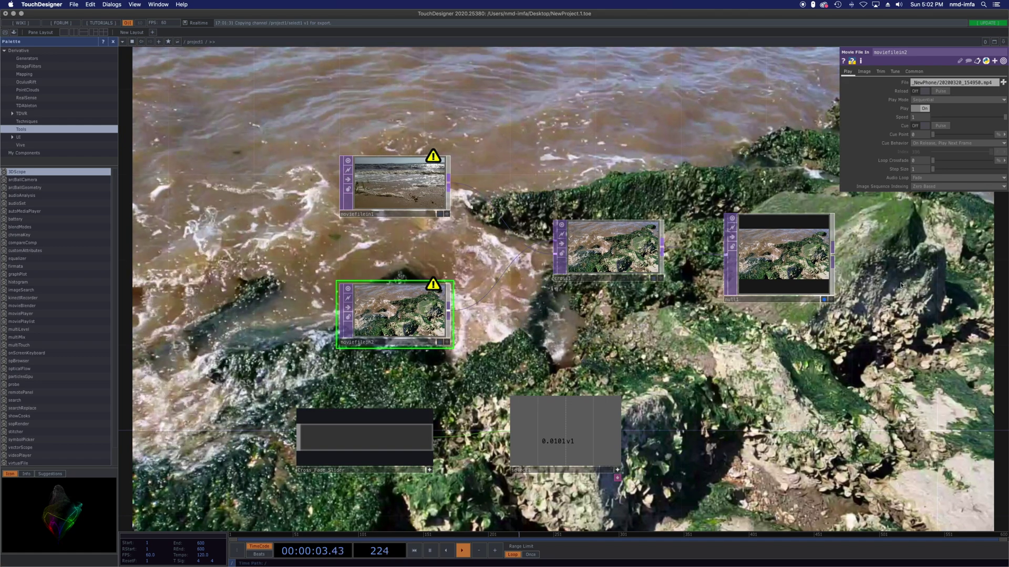
{"action": "left_click", "coordinate": [824, 300]}
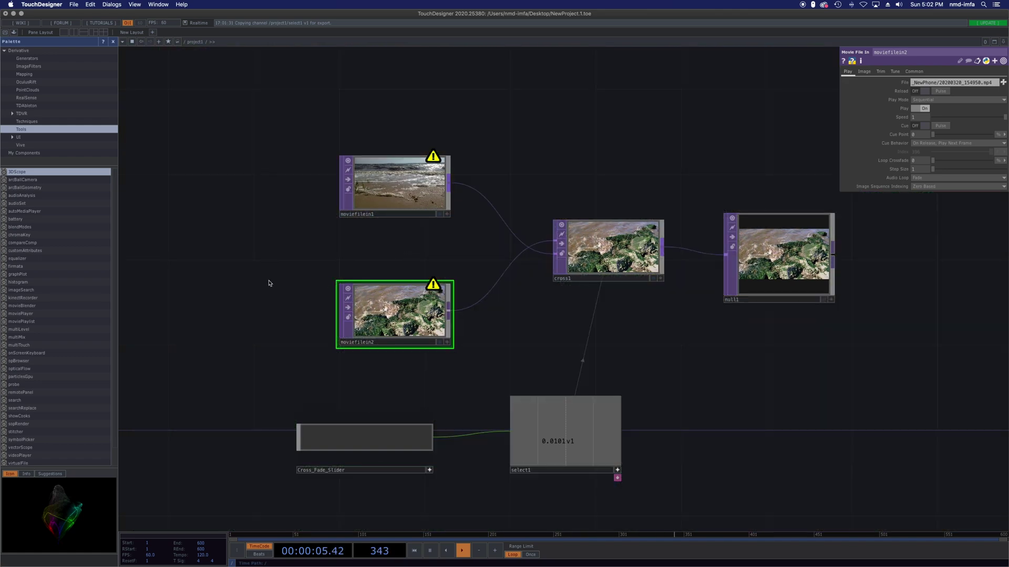
Step: Make room beside the movie inputs and open the list of COMP operators for creating a node
{"action": "scroll", "coordinate": [315, 280], "scroll_direction": "up", "scroll_amount": 5}
{"action": "scroll", "coordinate": [347, 264], "scroll_direction": "down", "scroll_amount": 6}
{"action": "left_click_drag", "start_coordinate": [312, 280], "coordinate": [397, 291]}
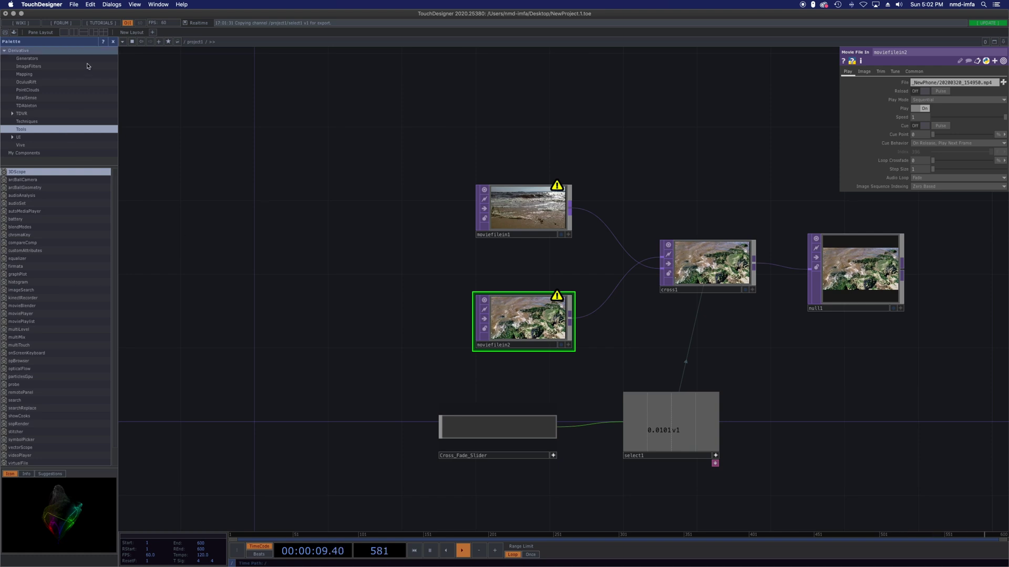
{"action": "key", "text": "Tab"}
{"action": "left_click", "coordinate": [25, 33]}
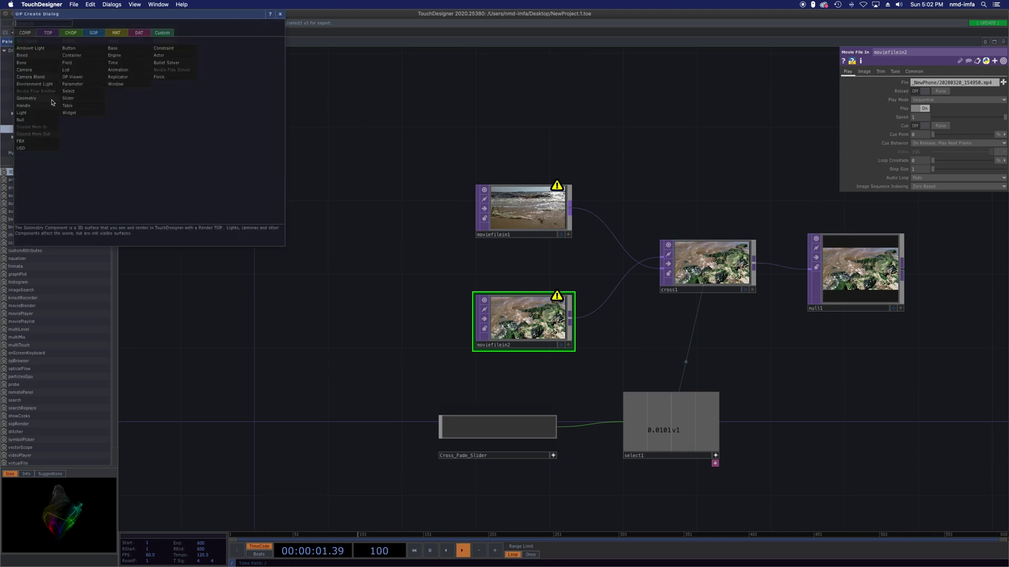
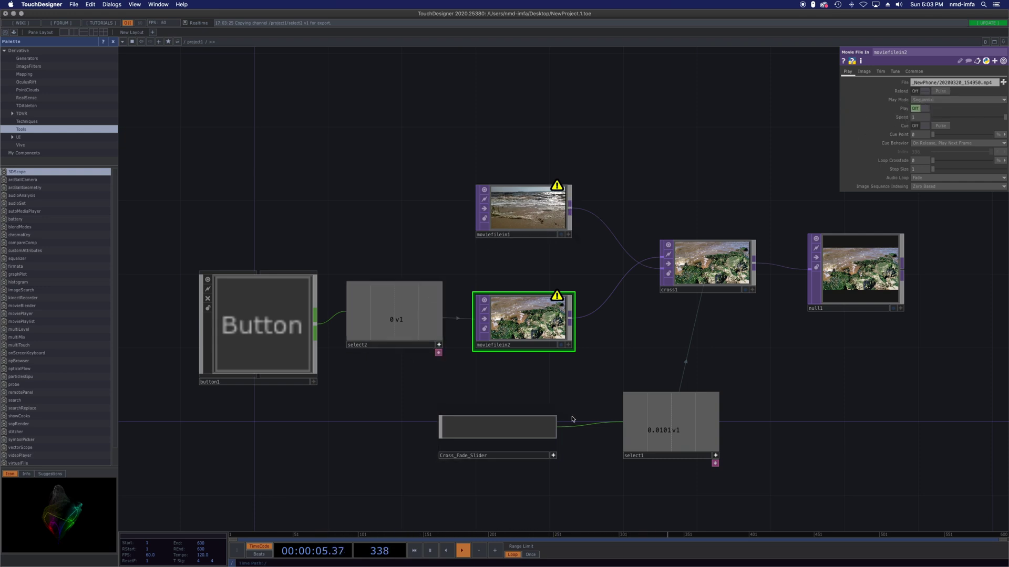
Step: Show null1's output as the background, make button1 interactive and toggle moviefilein2's playback with it, leaving it on
{"action": "left_click", "coordinate": [892, 309]}
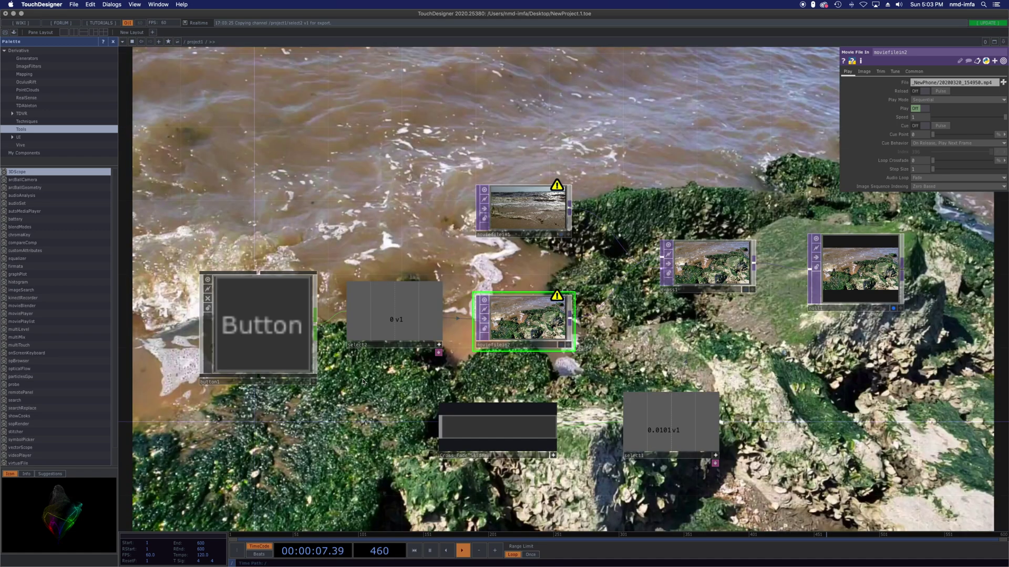
{"action": "left_click", "coordinate": [258, 331]}
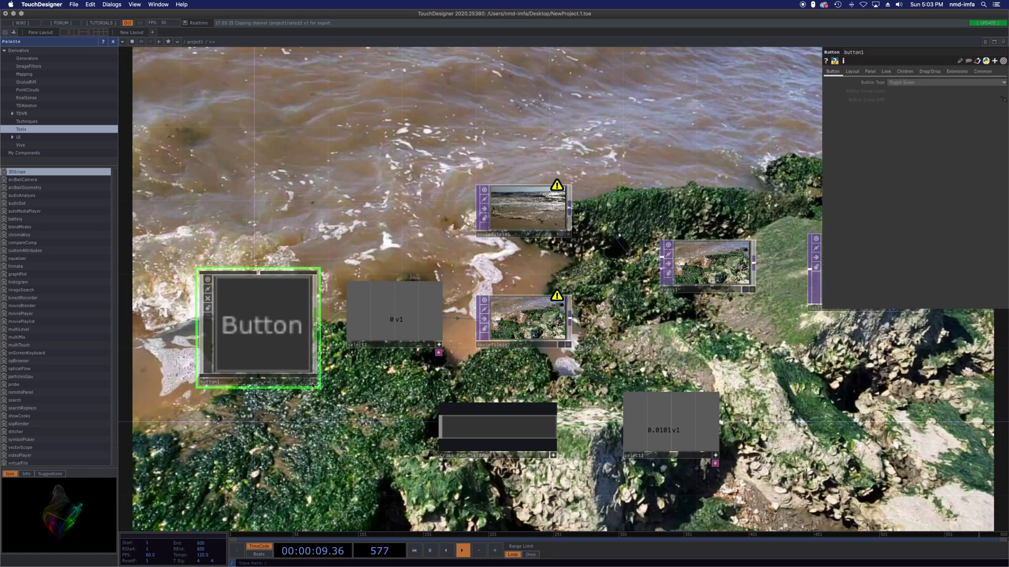
{"action": "left_click", "coordinate": [313, 383]}
{"action": "left_click", "coordinate": [276, 332]}
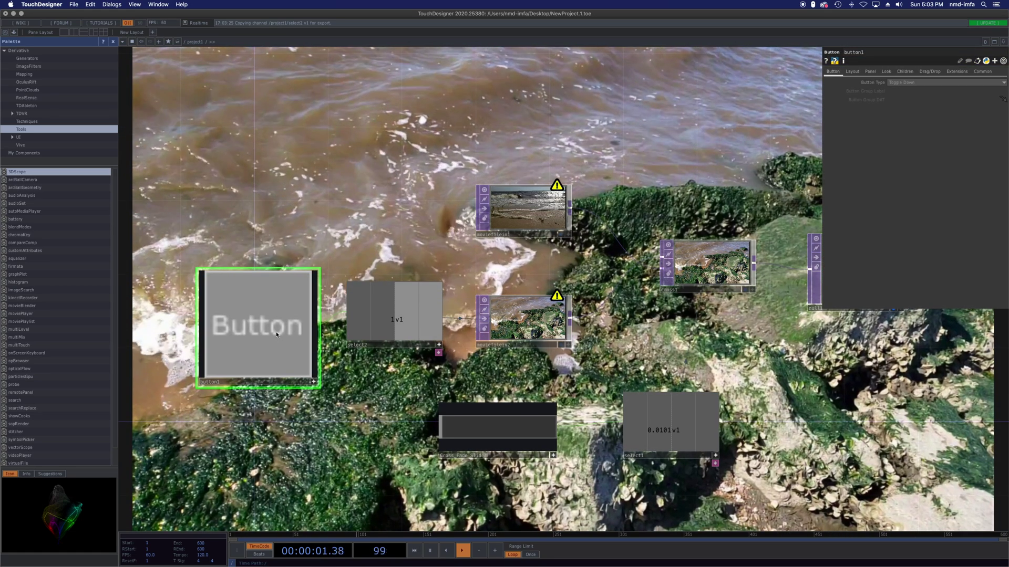
{"action": "left_click", "coordinate": [265, 340]}
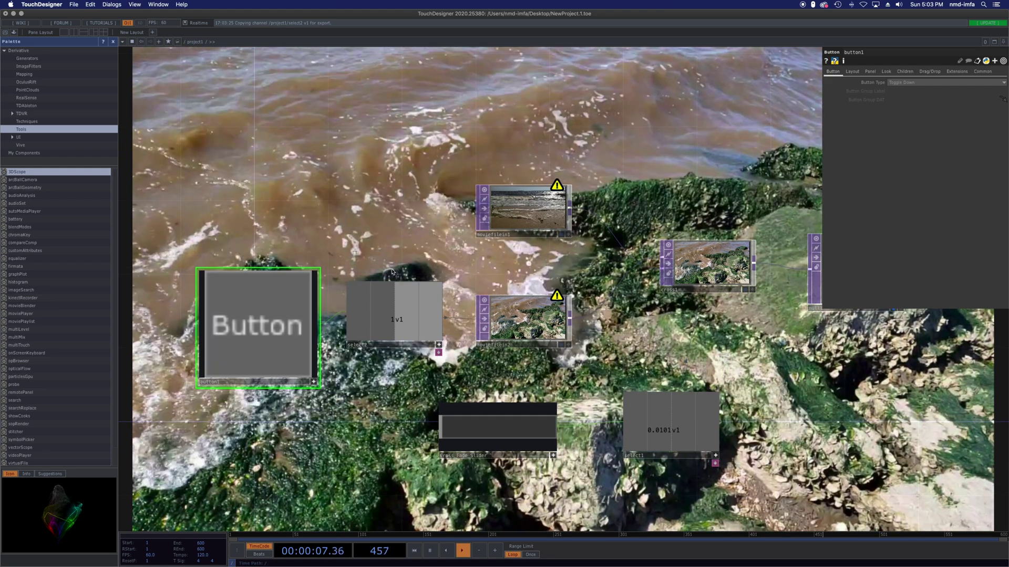
{"action": "left_click", "coordinate": [250, 303]}
{"action": "left_click", "coordinate": [260, 317]}
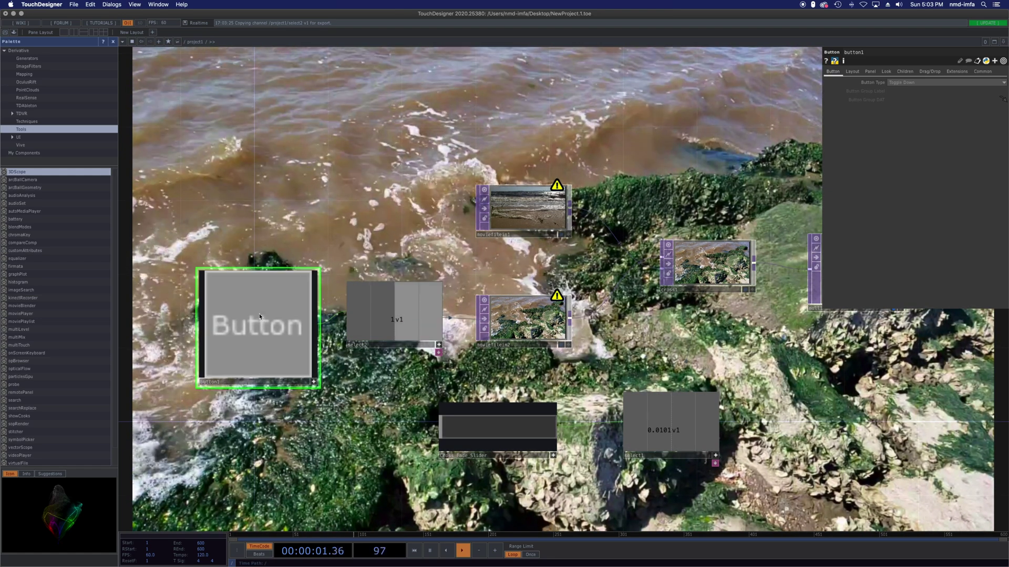
Step: Stop button1 from being interactive and rename it On_off_button
{"action": "left_click", "coordinate": [259, 316]}
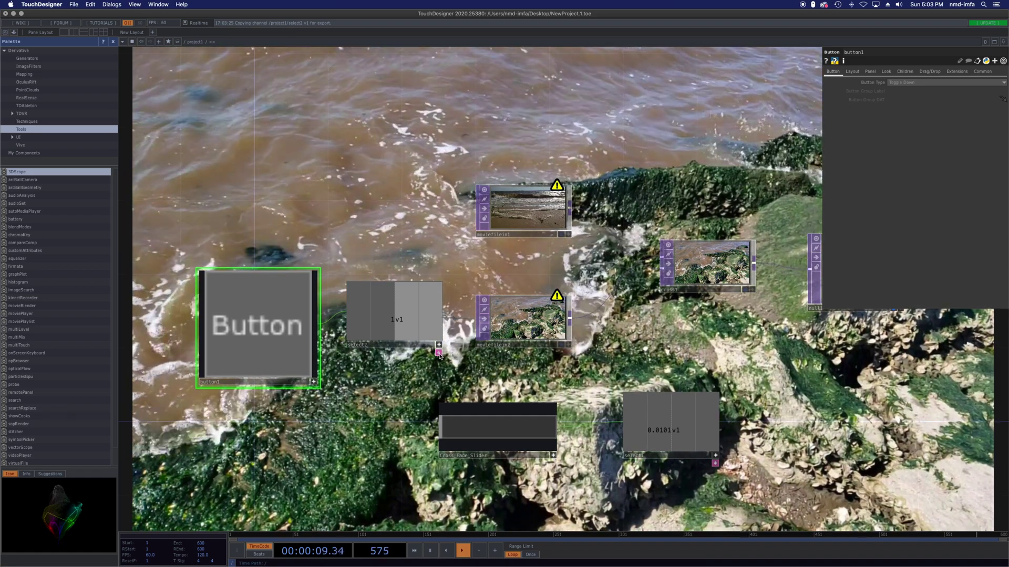
{"action": "left_click", "coordinate": [314, 382]}
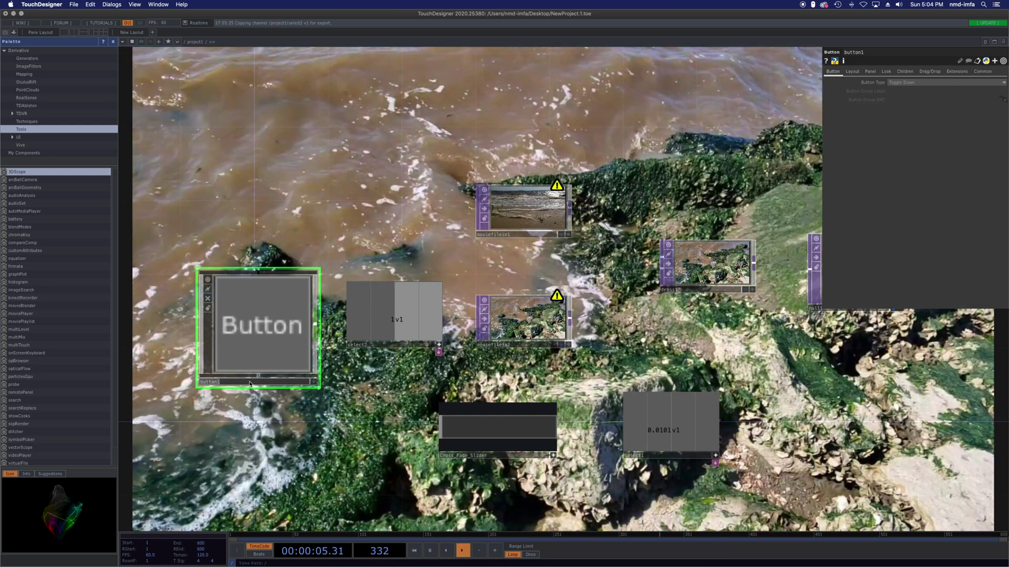
{"action": "type", "text": "On_of"}
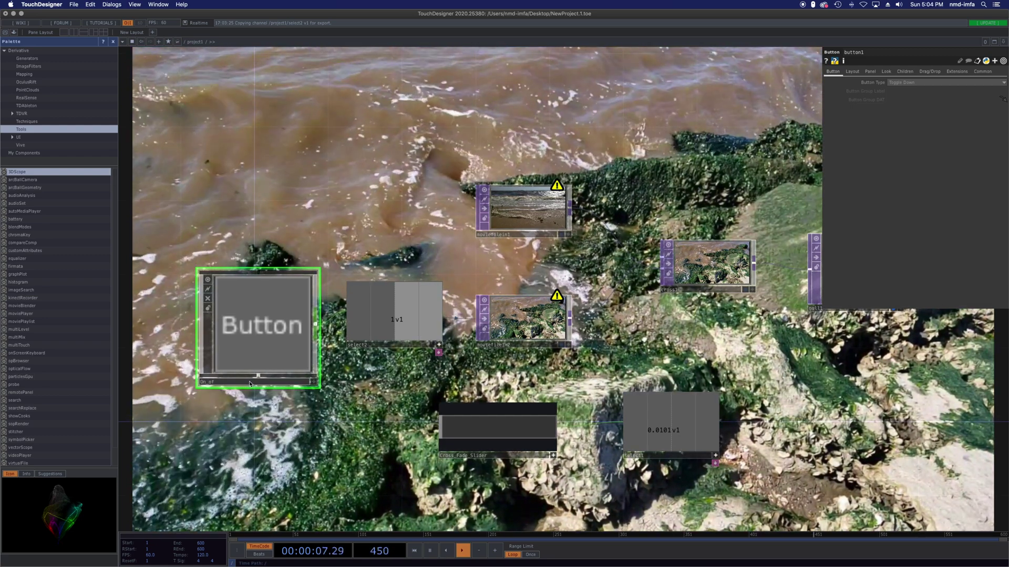
{"action": "type", "text": "f_button"}
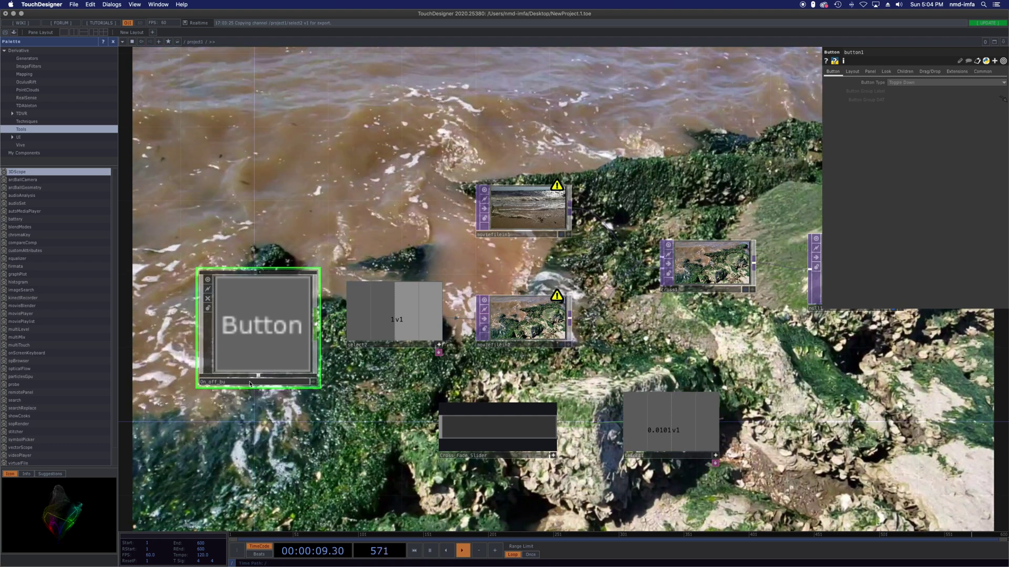
{"action": "key", "text": "Return"}
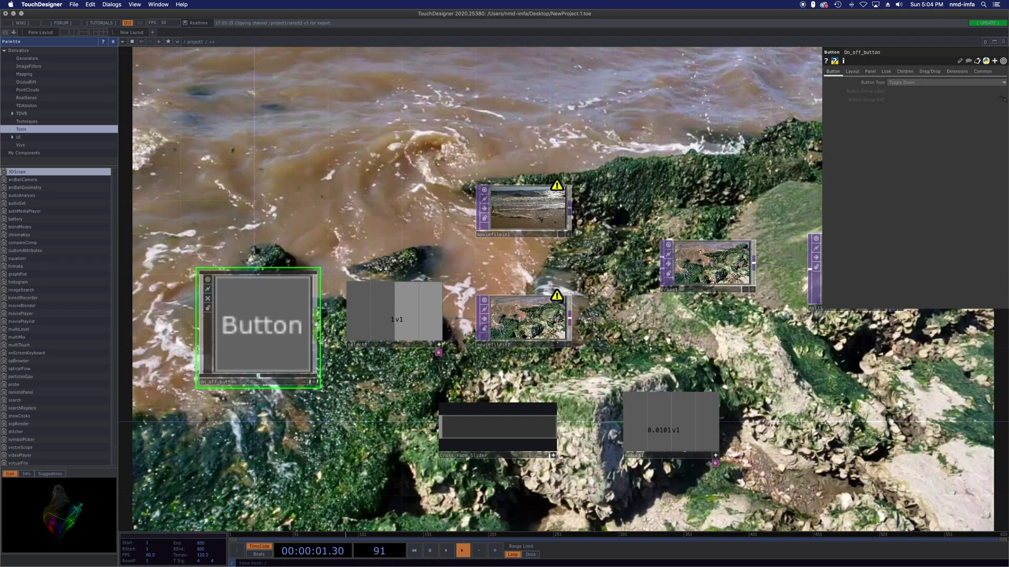
Step: Duplicate On_off_button together with its Select CHOP and place both copies above the originals, beside moviefilein1
{"action": "left_click", "coordinate": [313, 382]}
{"action": "left_click", "coordinate": [310, 354]}
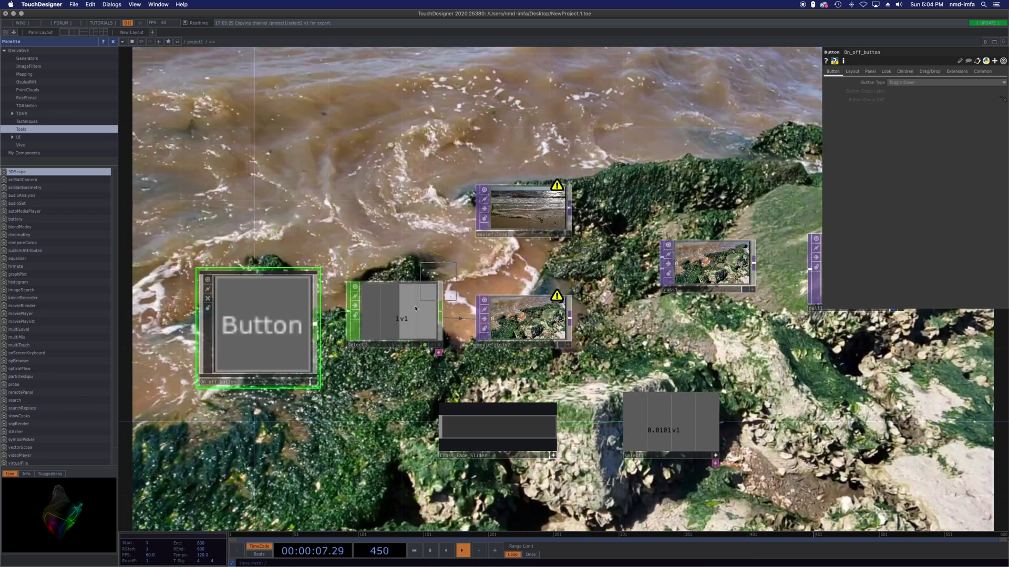
{"action": "left_click", "coordinate": [394, 315]}
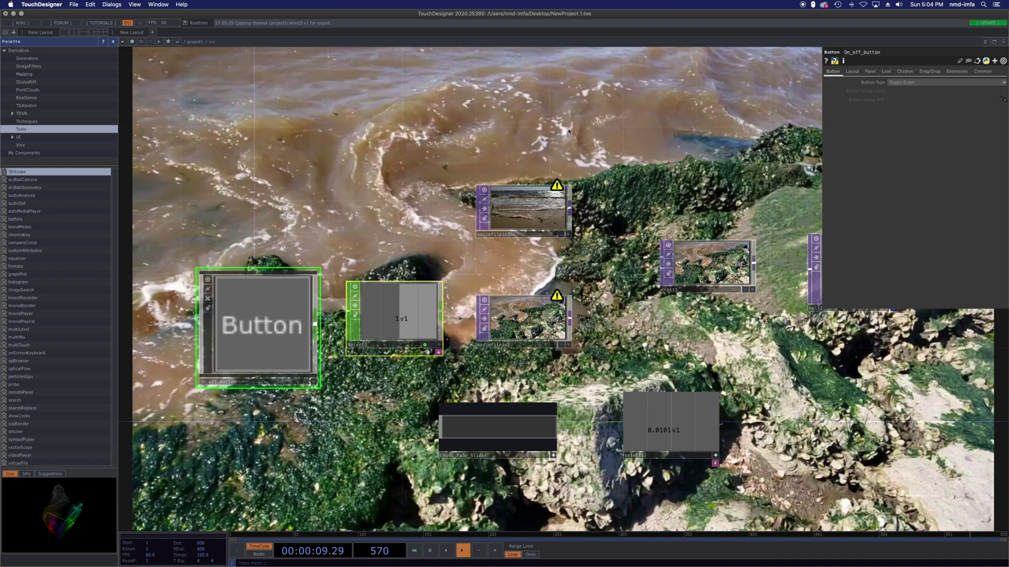
{"action": "key", "text": "super+v"}
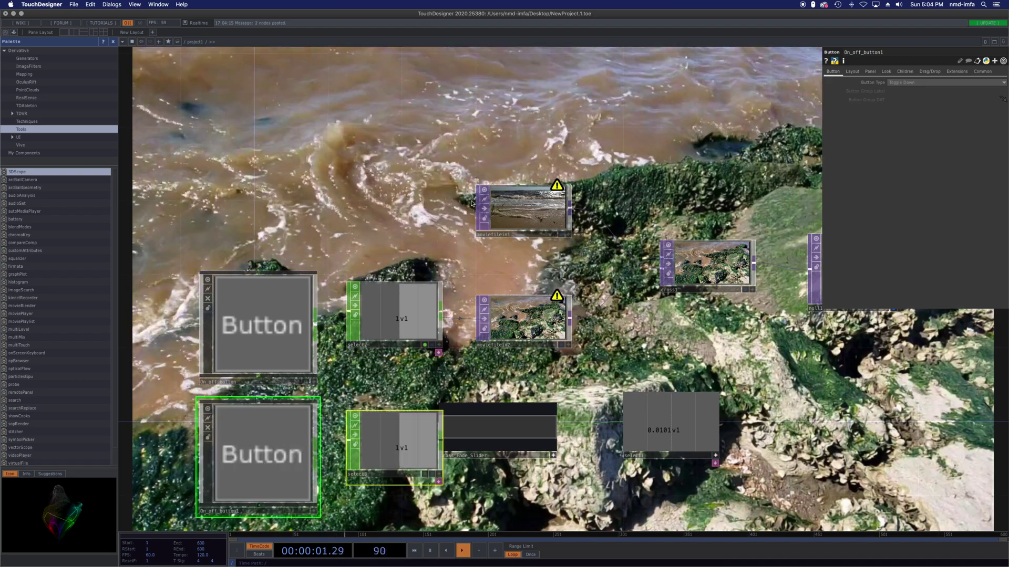
{"action": "left_click_drag", "start_coordinate": [273, 436], "coordinate": [270, 175]}
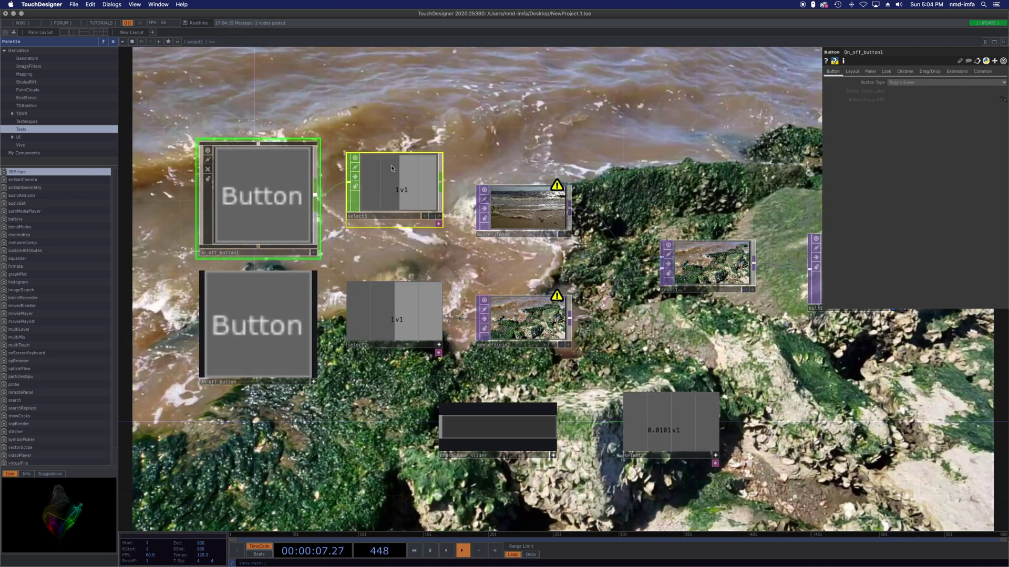
Step: Examine the export table of the duplicated Select CHOP, select3, and hide it again
{"action": "left_click", "coordinate": [403, 189]}
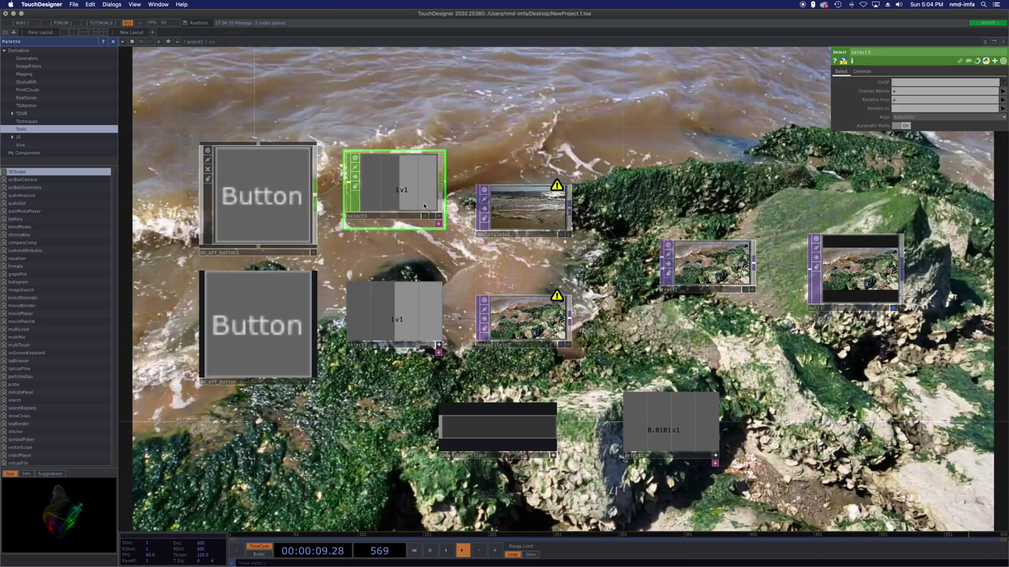
{"action": "left_click", "coordinate": [439, 224]}
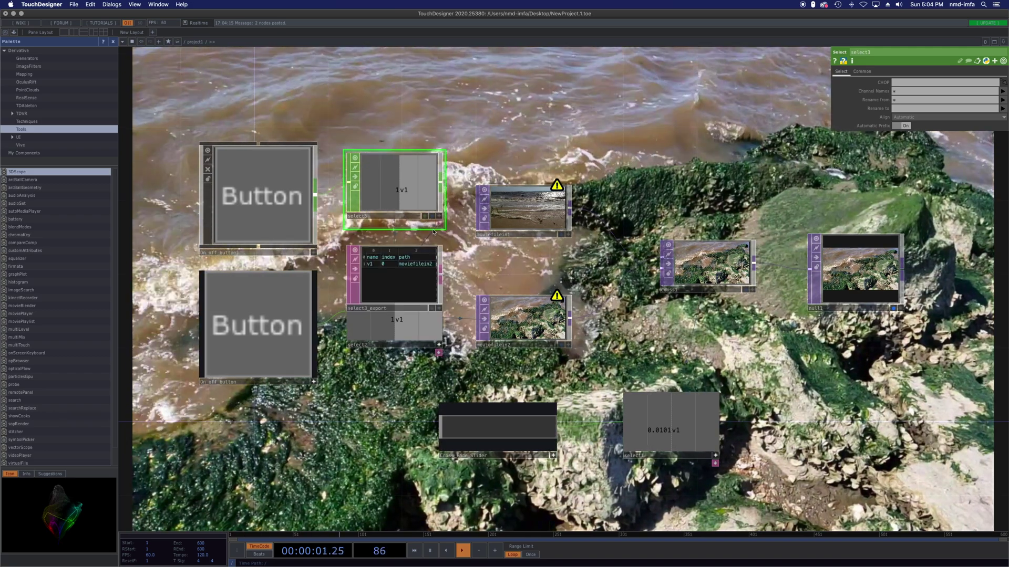
{"action": "left_click", "coordinate": [438, 224]}
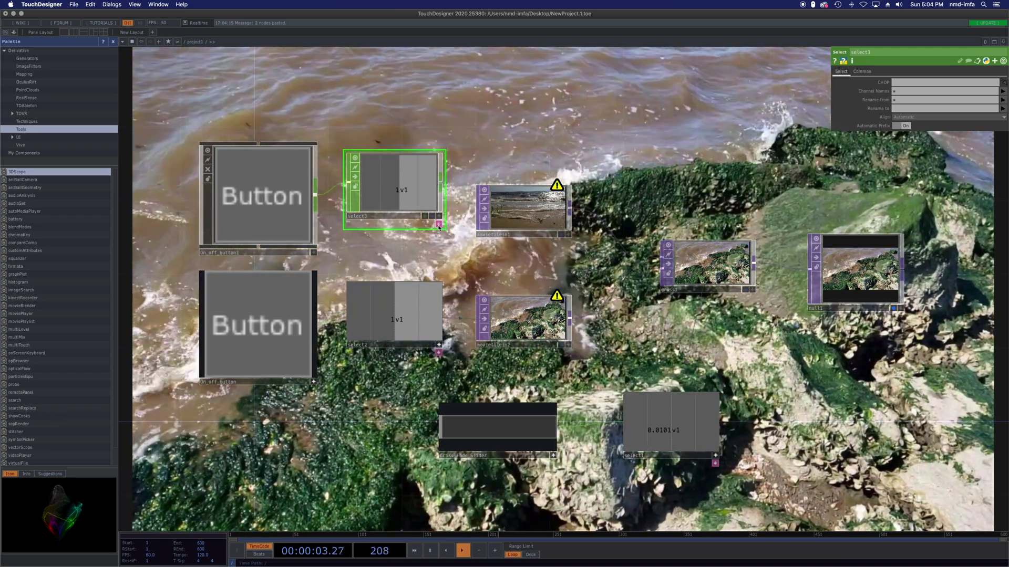
{"action": "right_click", "coordinate": [439, 224]}
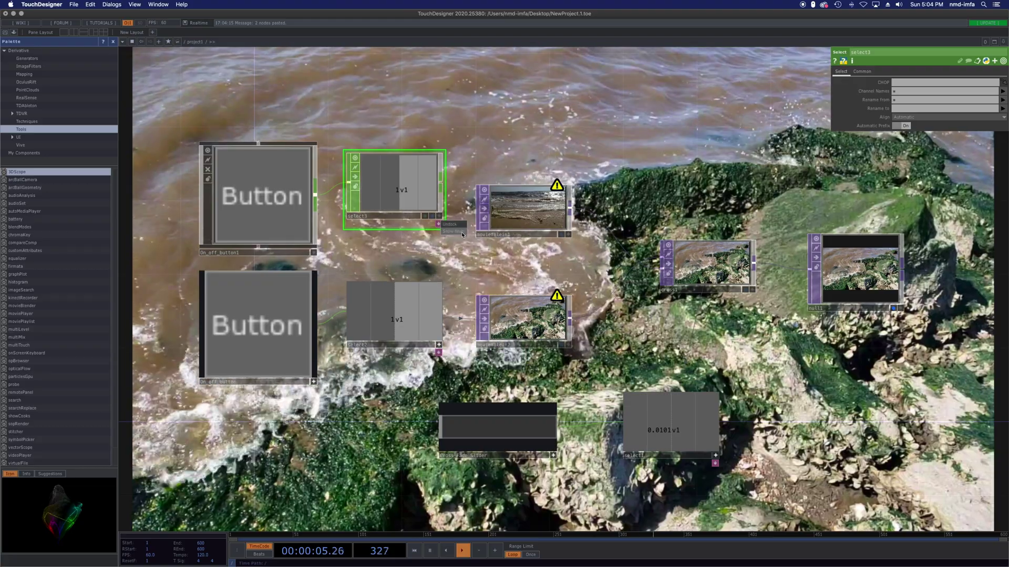
{"action": "left_click", "coordinate": [452, 230]}
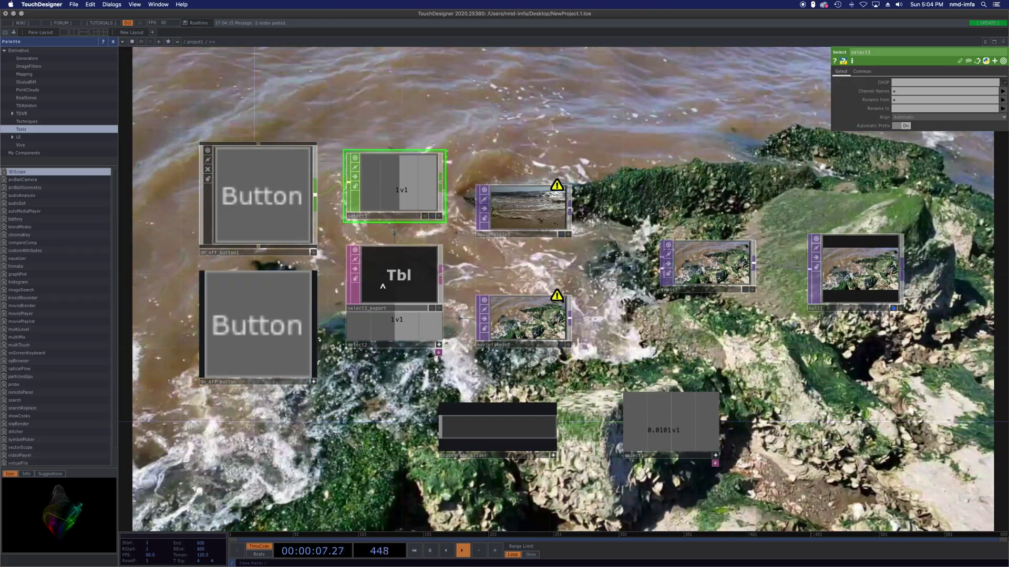
{"action": "left_click", "coordinate": [429, 225]}
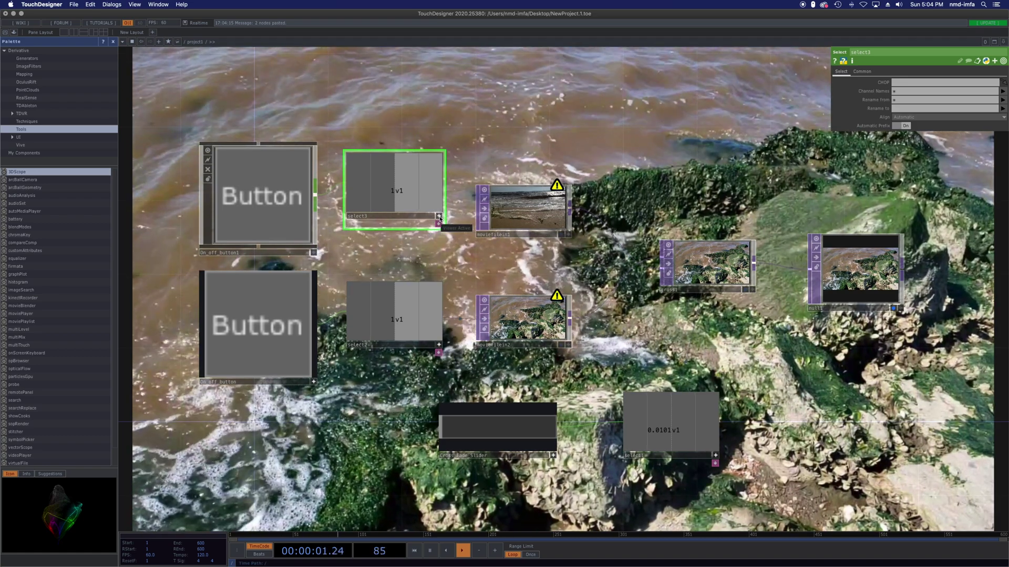
Step: Make the duplicated select3 interactive and try to export its v1 channel to moviefilein1
{"action": "left_click", "coordinate": [439, 216]}
{"action": "left_click", "coordinate": [419, 181]}
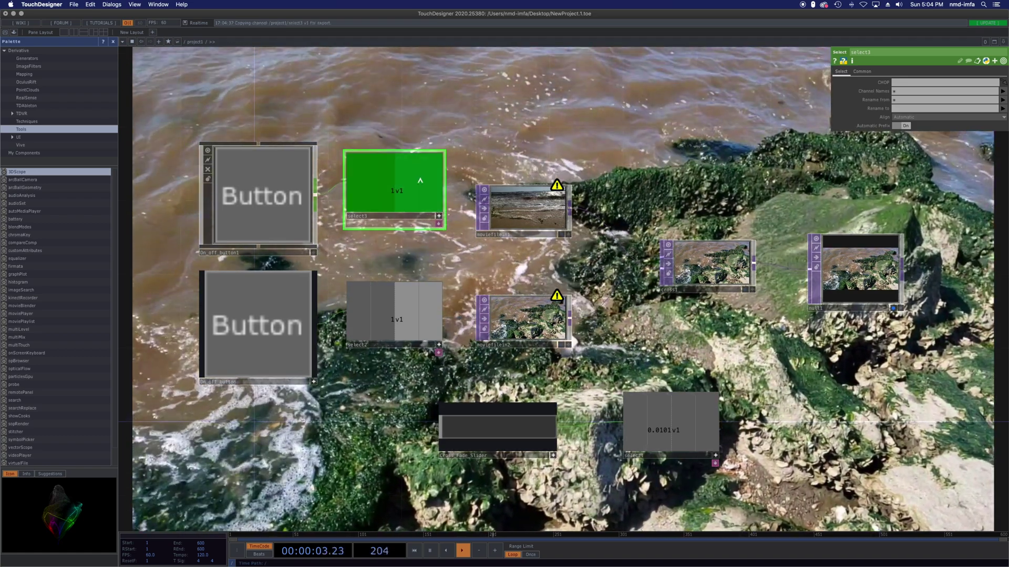
{"action": "left_click", "coordinate": [525, 208]}
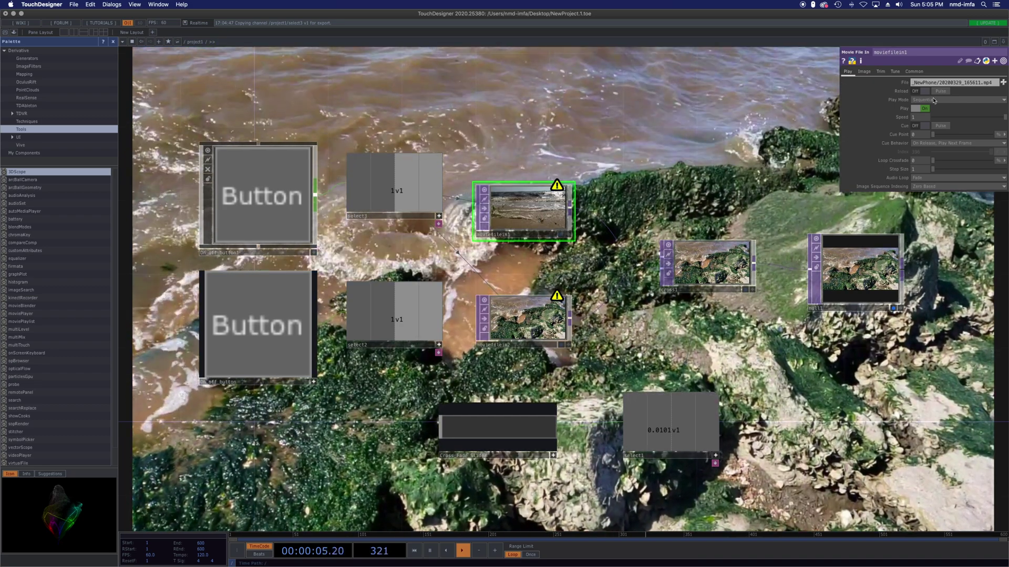
{"action": "left_click", "coordinate": [394, 184]}
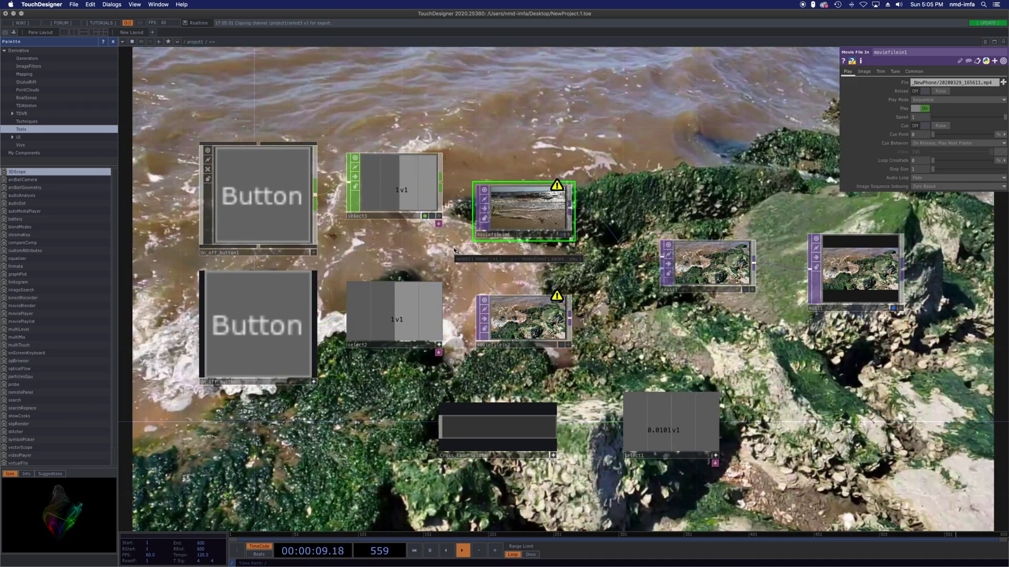
{"action": "right_click", "coordinate": [445, 241]}
{"action": "key", "text": "Escape"}
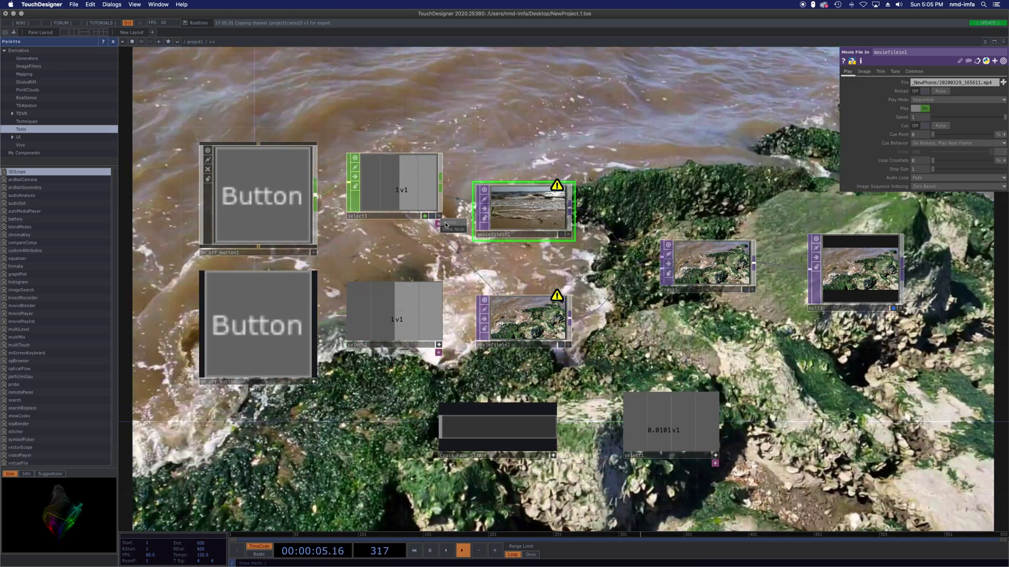
Step: Check select3's export table once more and delete the duplicated Select CHOP
{"action": "mouse_move", "coordinate": [439, 226]}
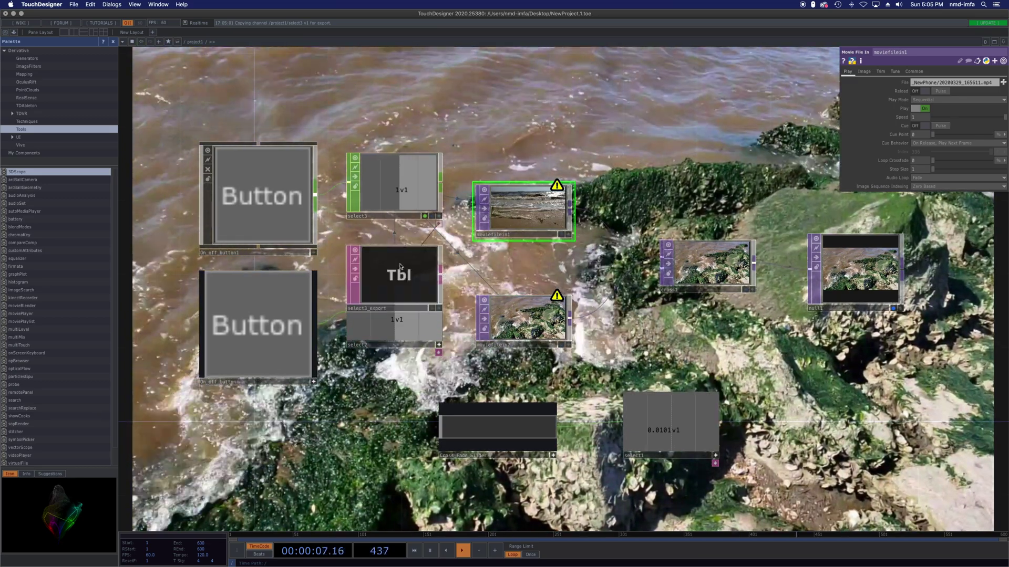
{"action": "left_click", "coordinate": [412, 199]}
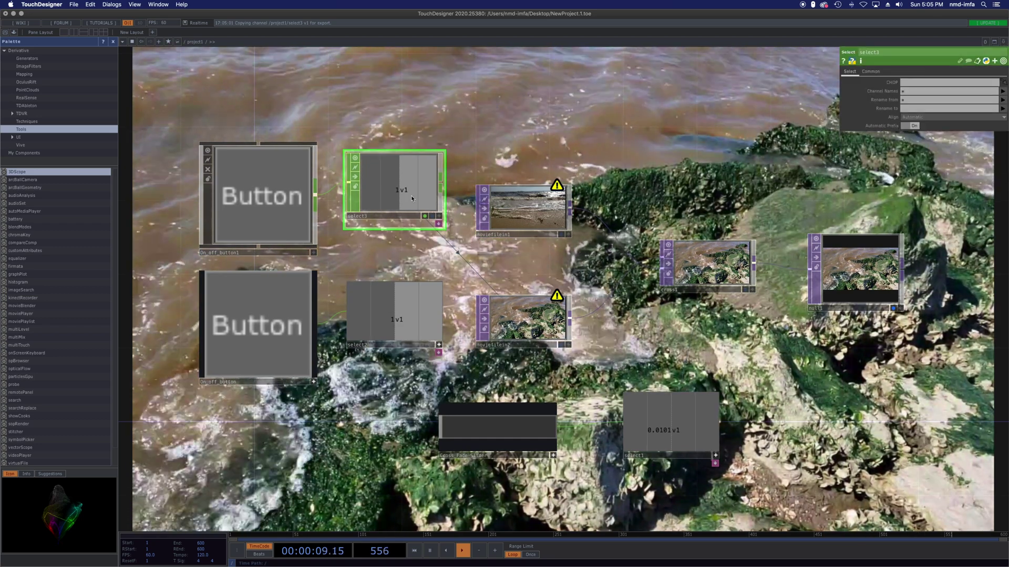
{"action": "key", "text": "Delete"}
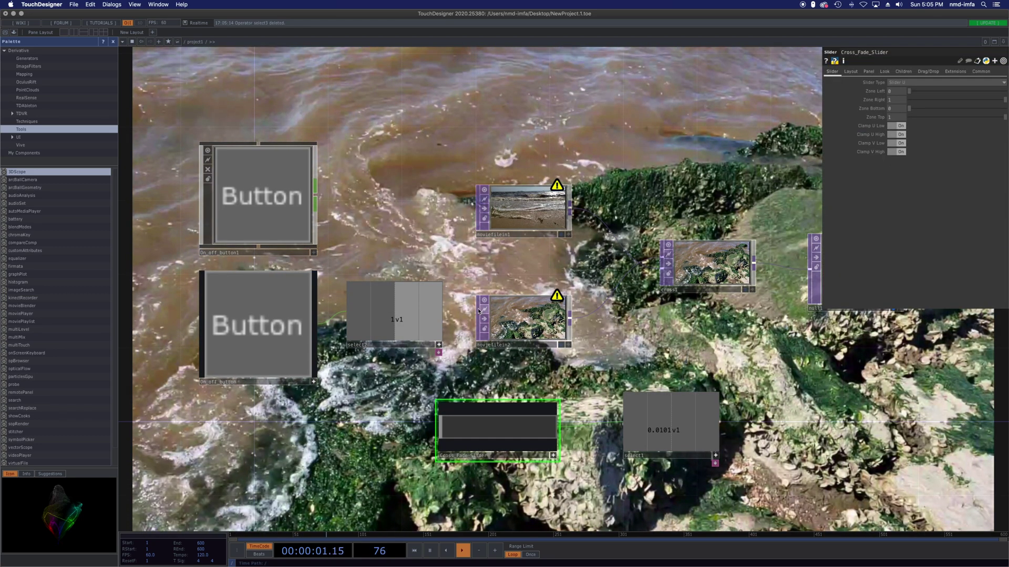
Step: Add a Select CHOP to On_off_button1's output beside moviefilein1 and export its v1 channel to moviefilein1's Play parameter
{"action": "left_click", "coordinate": [312, 205]}
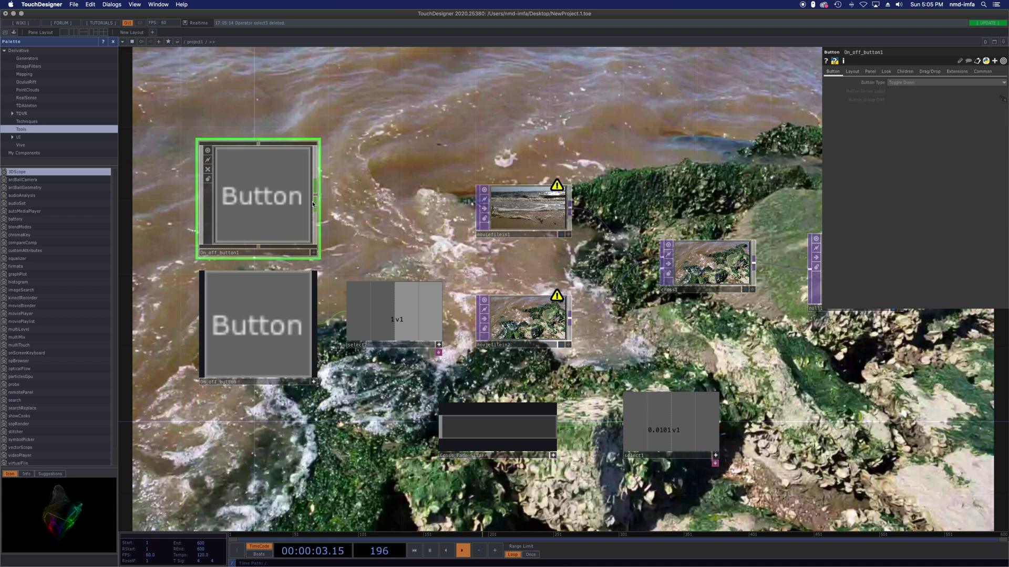
{"action": "right_click", "coordinate": [316, 197]}
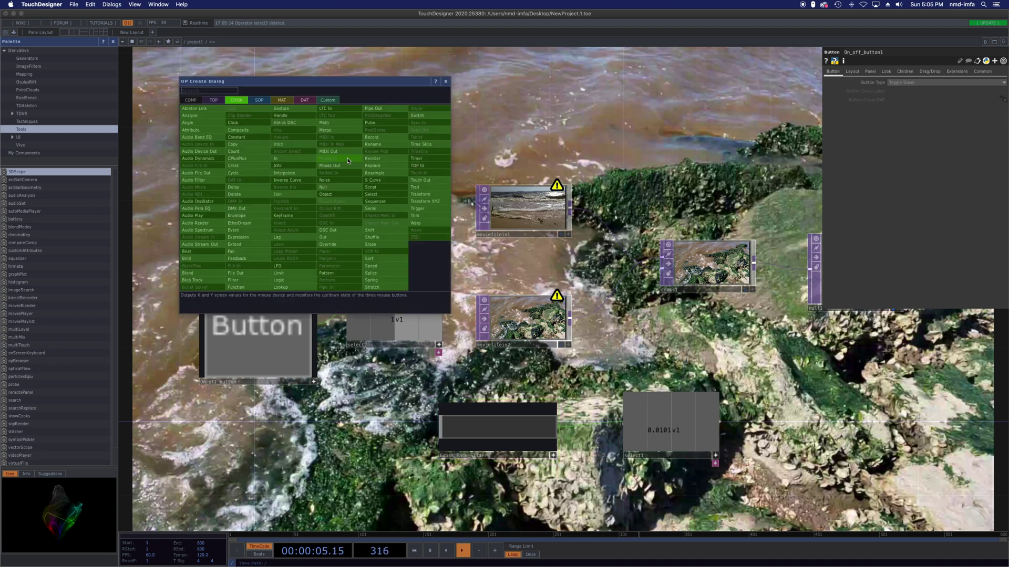
{"action": "left_click", "coordinate": [389, 195]}
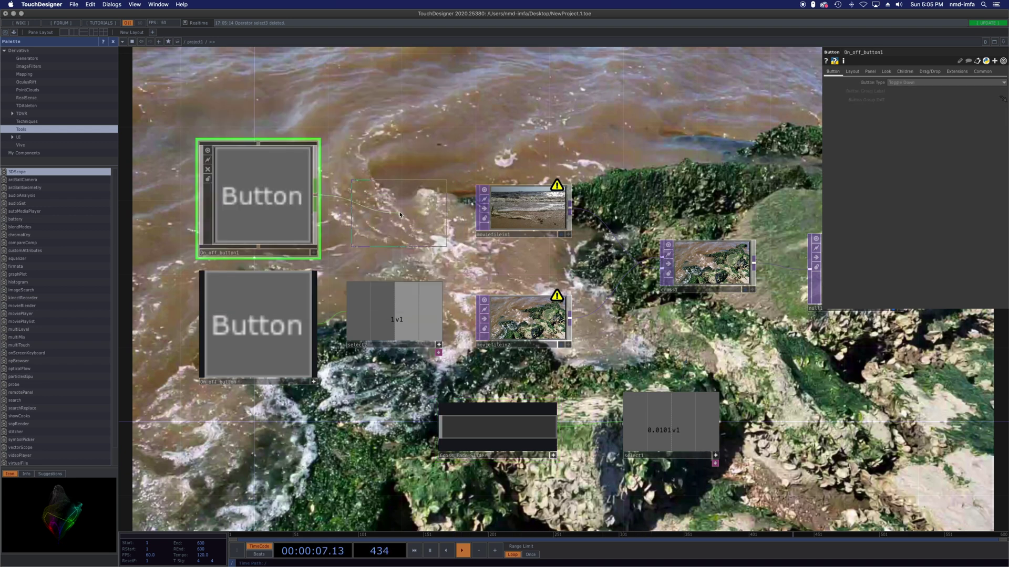
{"action": "left_click", "coordinate": [399, 215]}
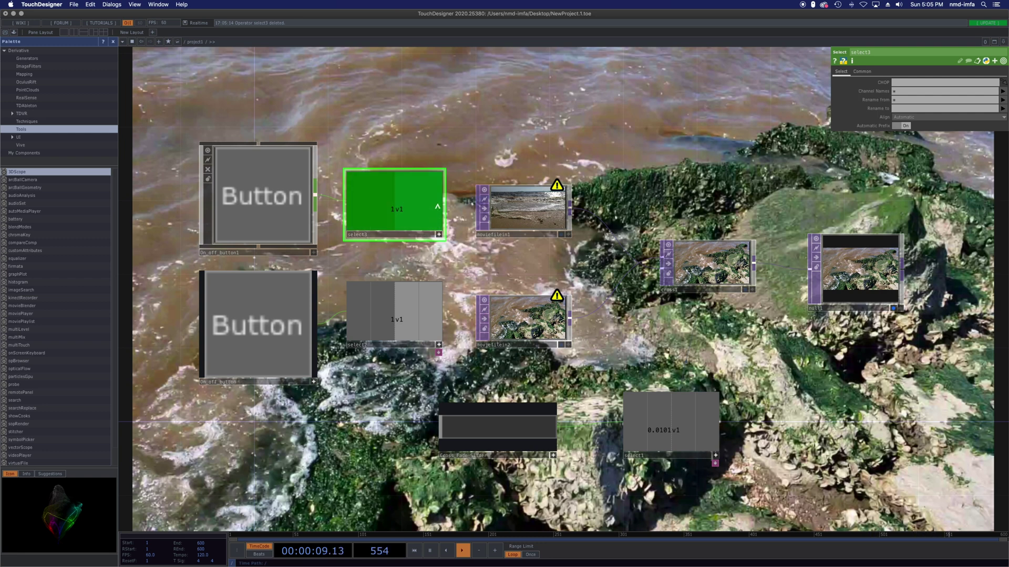
{"action": "left_click", "coordinate": [523, 210]}
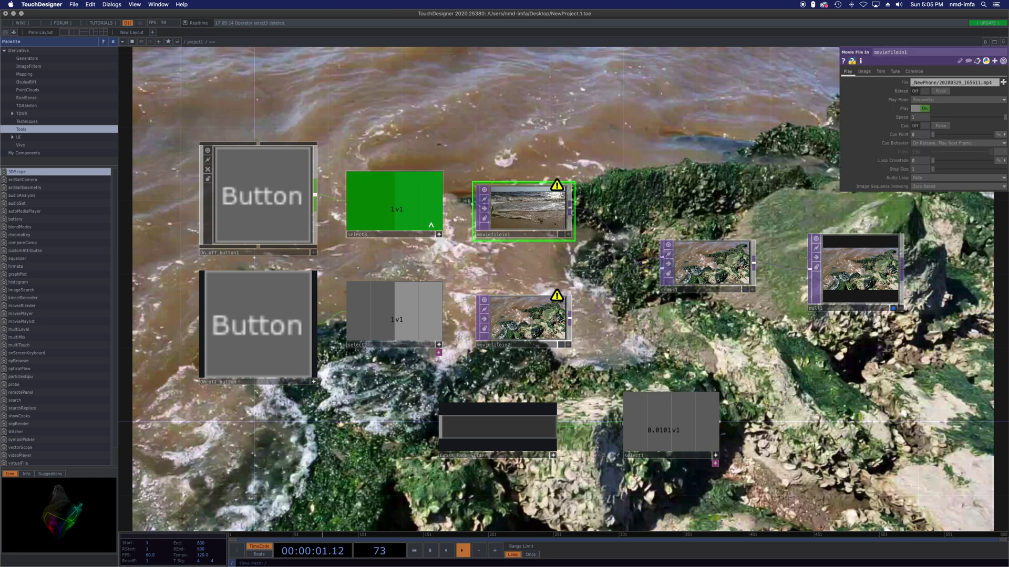
{"action": "left_click_drag", "start_coordinate": [415, 217], "coordinate": [580, 206]}
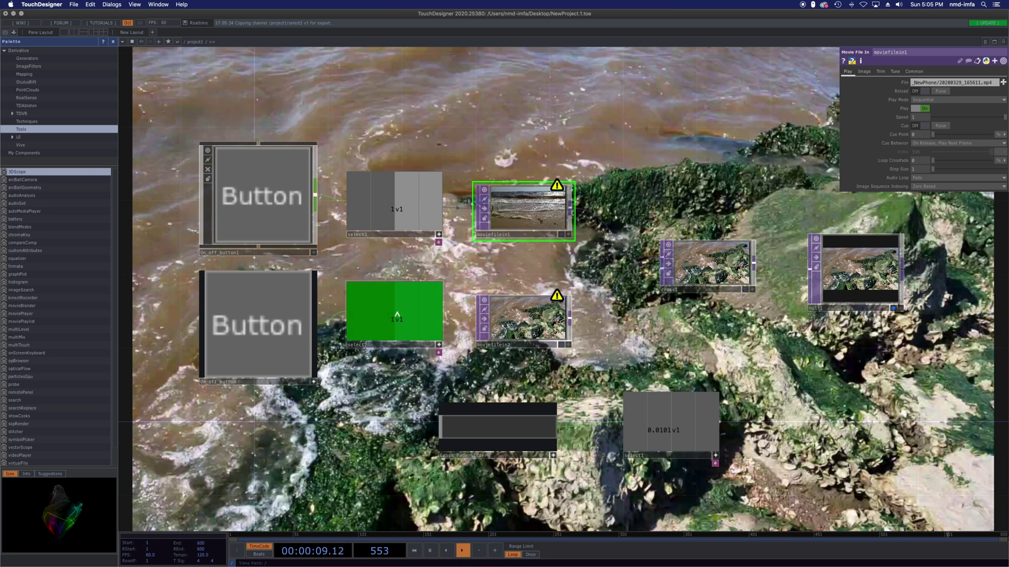
Step: Switch On_off_button1 and On_off_button off, and show select2's export table
{"action": "left_click", "coordinate": [281, 211]}
{"action": "left_click", "coordinate": [278, 326]}
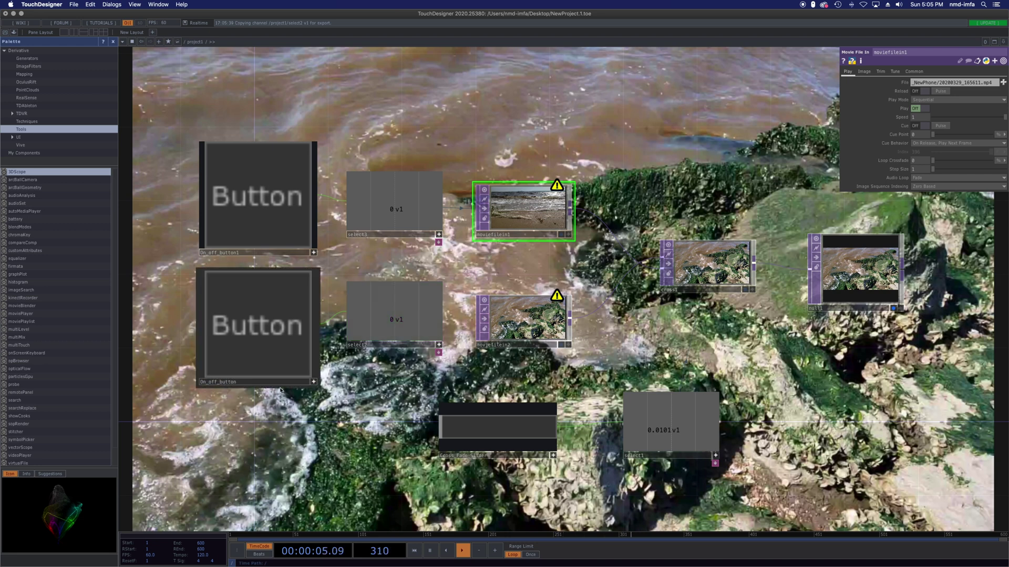
{"action": "left_click", "coordinate": [439, 354]}
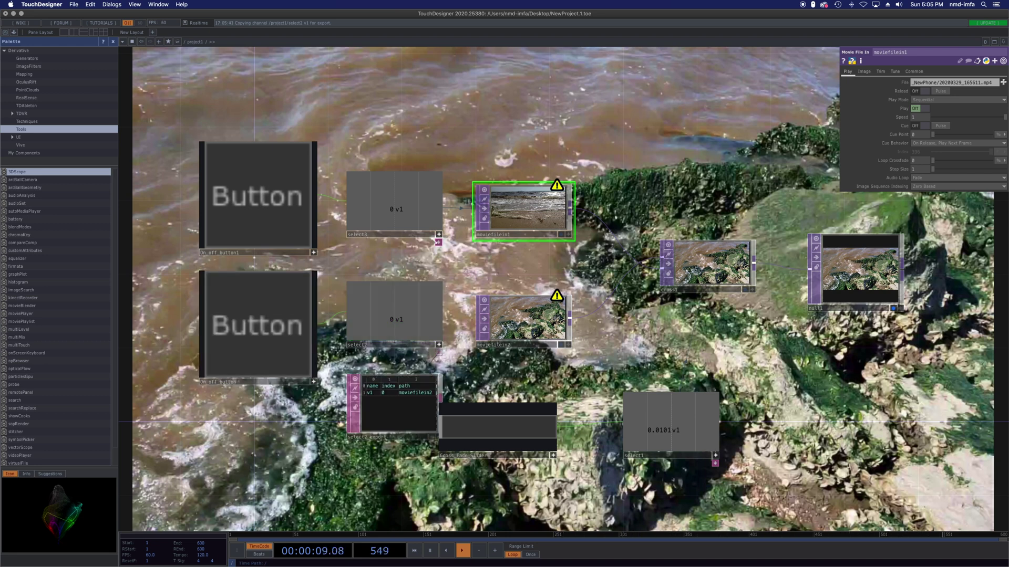
Step: Switch On_off_button1 on, set Cross_Fade_Slider to 1, and test moviefilein1's playback by toggling the button
{"action": "left_click", "coordinate": [257, 197]}
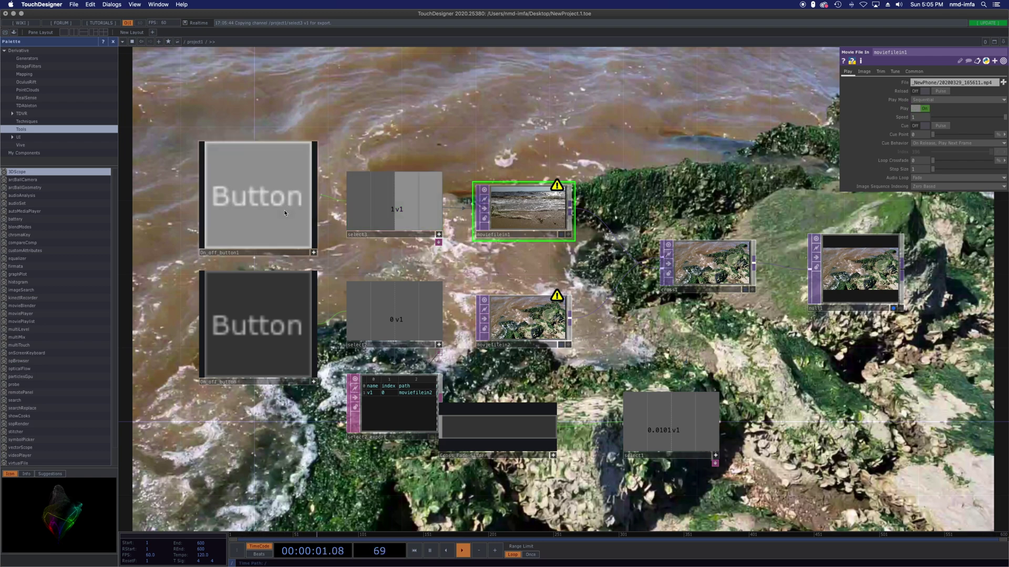
{"action": "left_click_drag", "start_coordinate": [537, 427], "coordinate": [555, 427]}
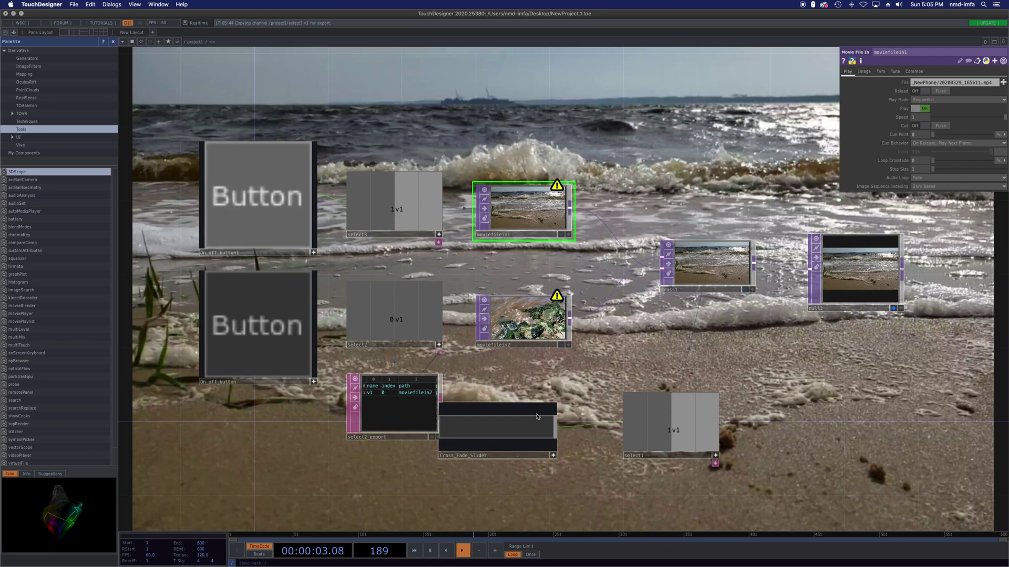
{"action": "left_click", "coordinate": [290, 216]}
{"action": "left_click", "coordinate": [289, 215]}
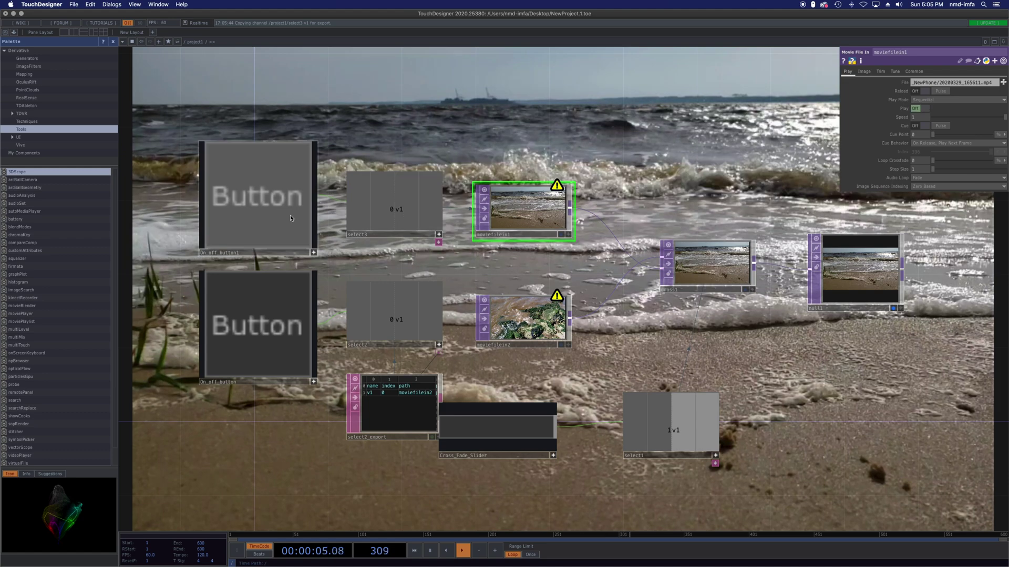
Step: Toggle On_off_button repeatedly to test moviefilein2's playback, and hide select2's export table
{"action": "left_click", "coordinate": [247, 349]}
{"action": "left_click", "coordinate": [262, 342]}
{"action": "left_click", "coordinate": [286, 333]}
{"action": "left_click", "coordinate": [286, 334]}
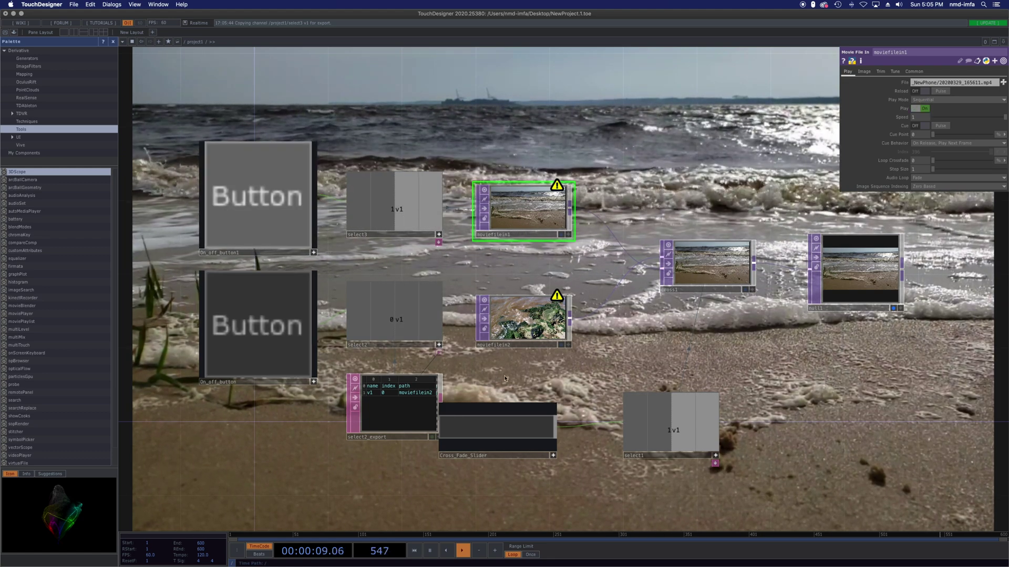
{"action": "left_click", "coordinate": [439, 353]}
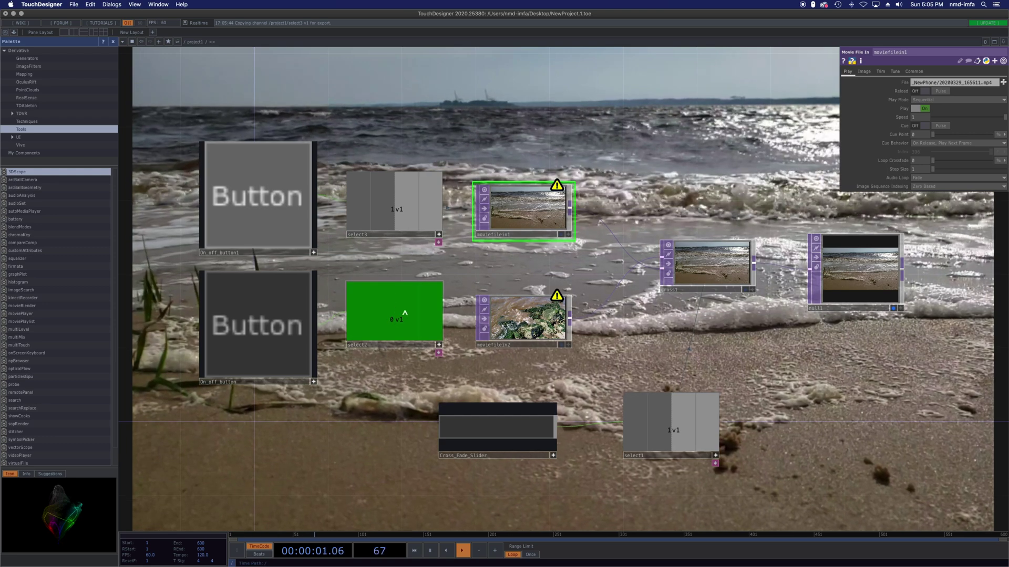
Step: Show moviefilein2's parameters, set Cross_Fade_Slider to 0, and test moviefilein2's playback by toggling On_off_button
{"action": "left_click", "coordinate": [475, 320]}
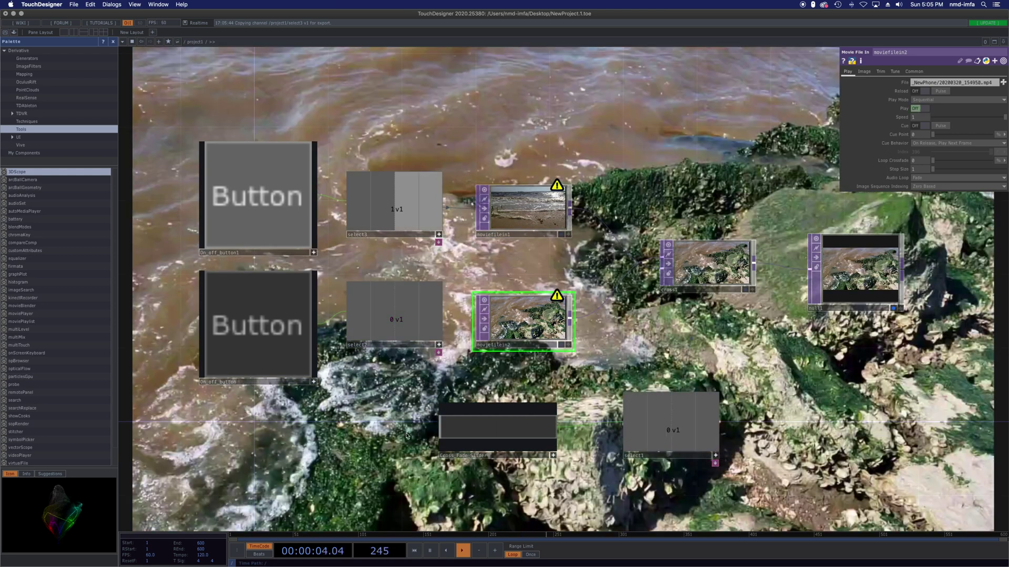
{"action": "left_click", "coordinate": [236, 331]}
{"action": "left_click", "coordinate": [236, 331]}
{"action": "left_click", "coordinate": [236, 331]}
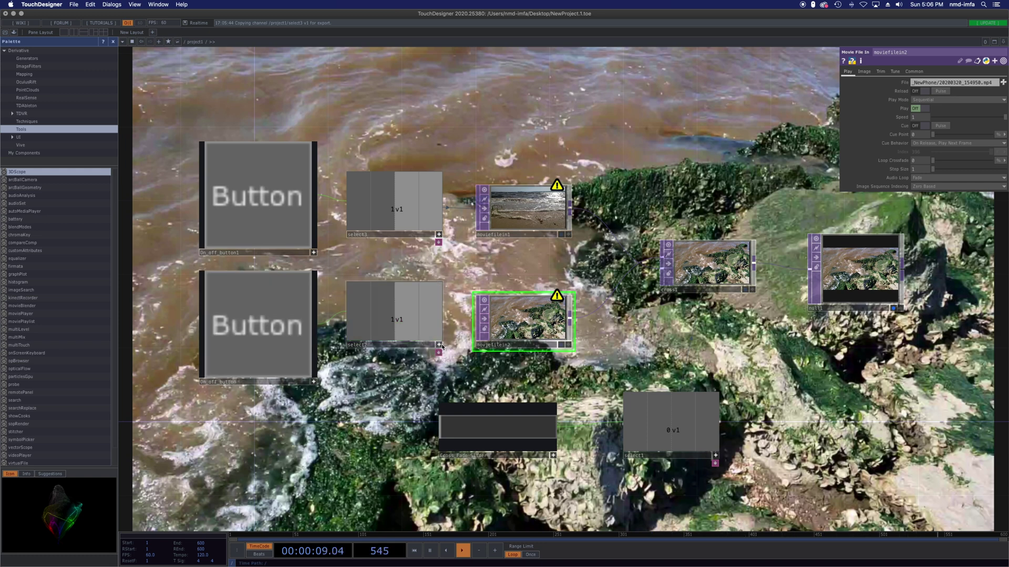
Step: Delete the select2 CHOP and add a new Select CHOP to On_off_button's output beside moviefilein2
{"action": "left_click", "coordinate": [399, 333]}
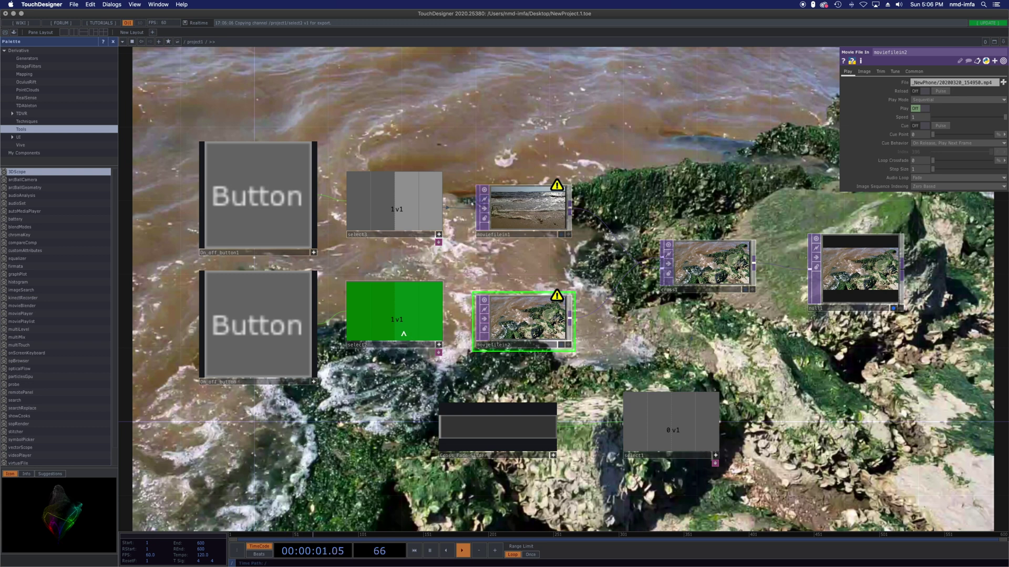
{"action": "left_click_drag", "start_coordinate": [409, 317], "coordinate": [442, 345]}
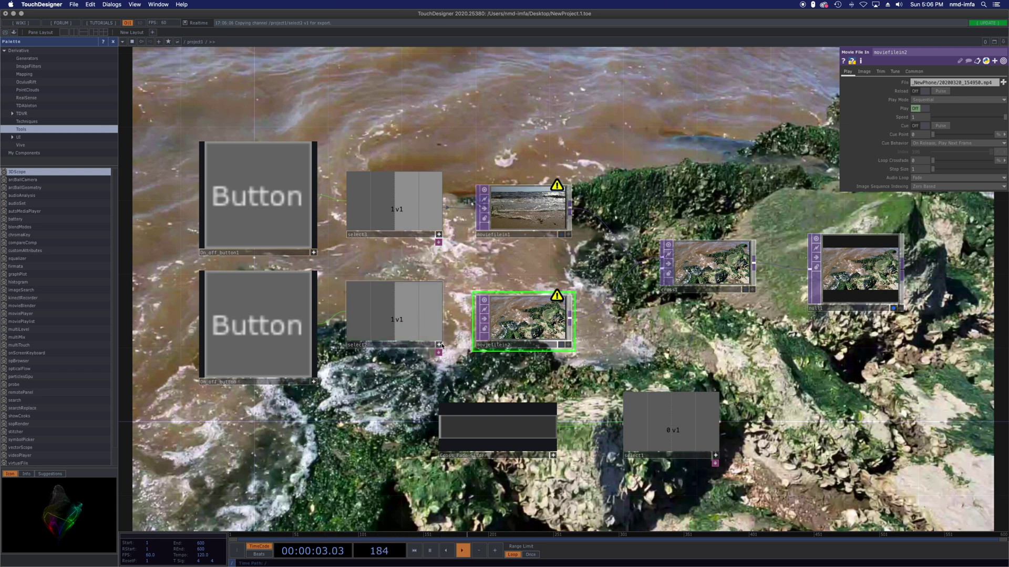
{"action": "left_click", "coordinate": [416, 318]}
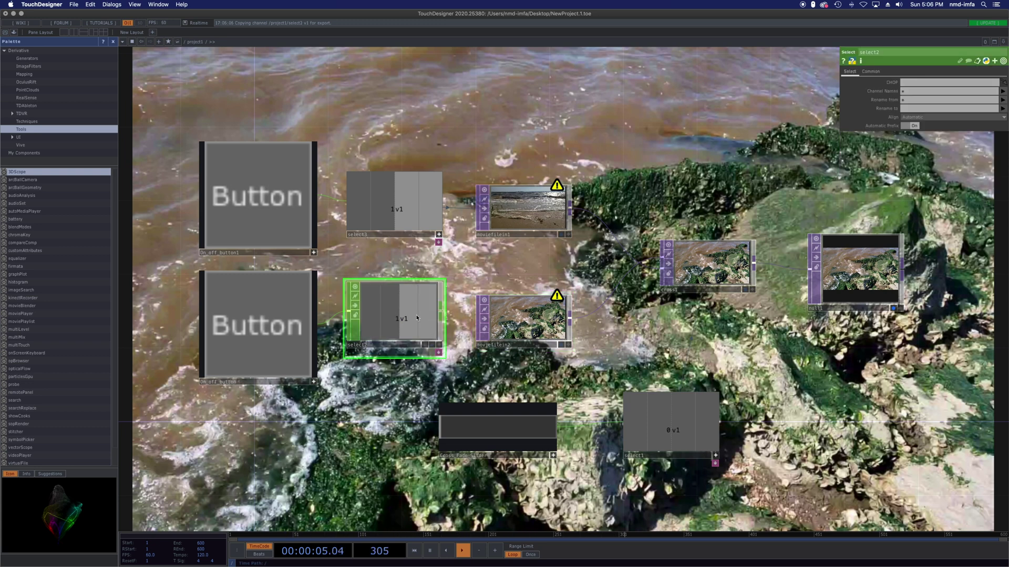
{"action": "key", "text": "Delete"}
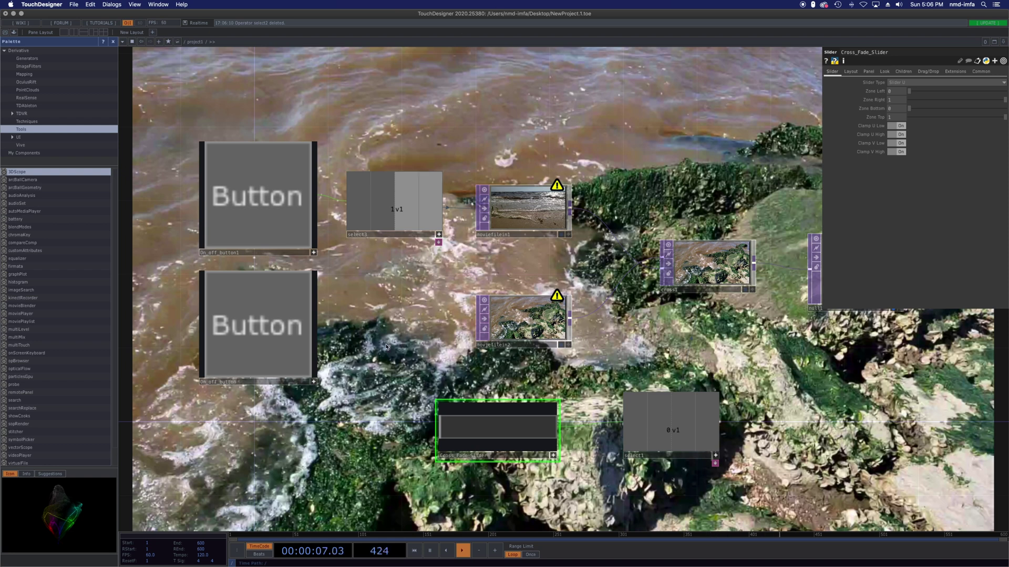
{"action": "right_click", "coordinate": [314, 326]}
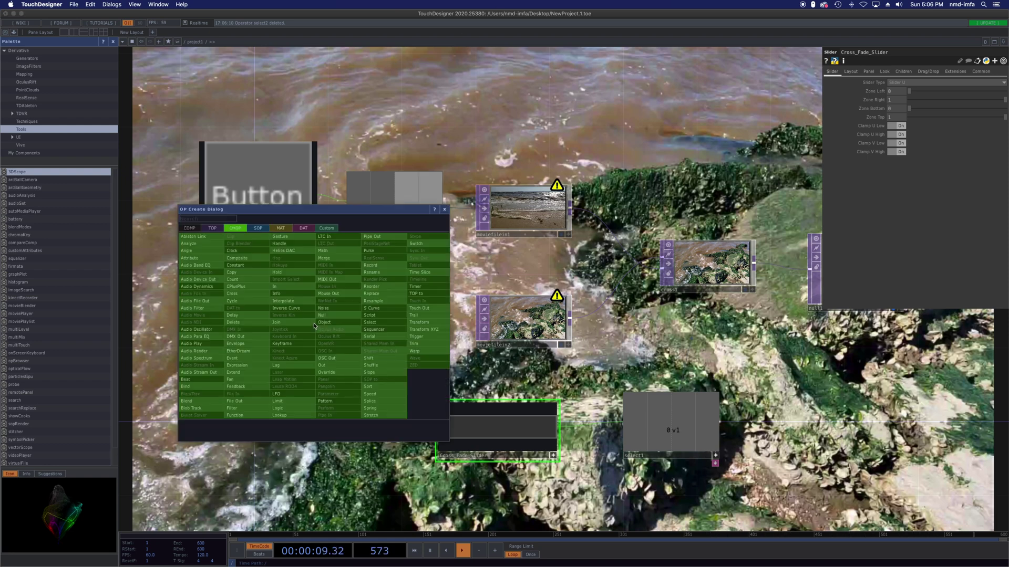
{"action": "left_click", "coordinate": [380, 321]}
{"action": "left_click", "coordinate": [395, 322]}
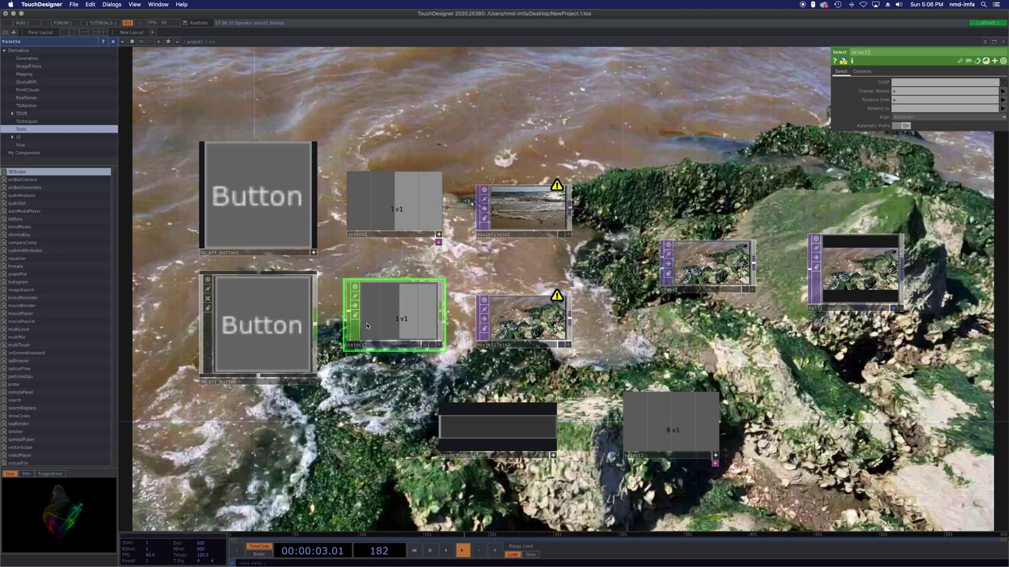
Step: Export the new Select CHOP's v1 channel to moviefilein2's Play parameter using Export CHOP
{"action": "left_click", "coordinate": [536, 333]}
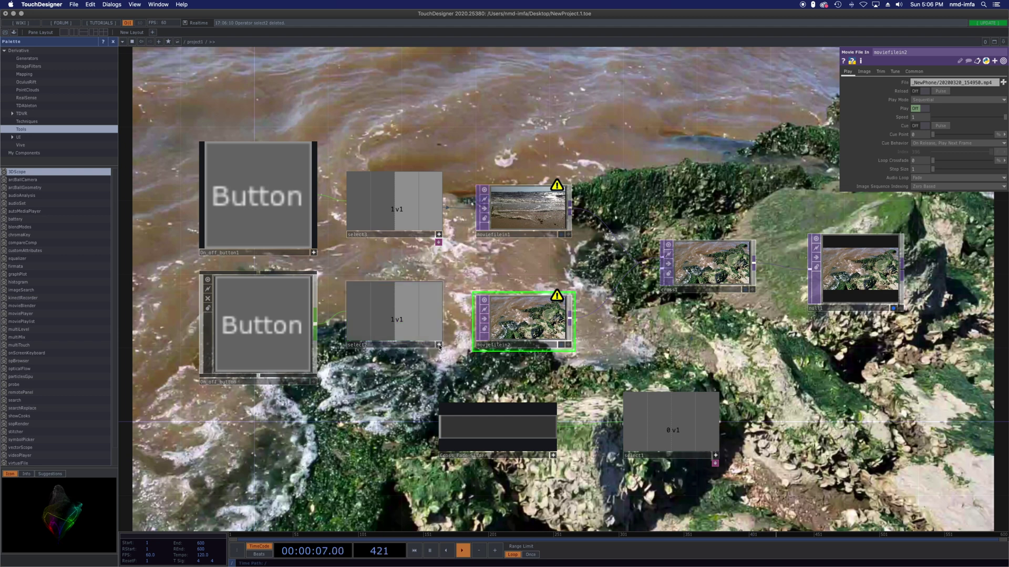
{"action": "left_click_drag", "start_coordinate": [441, 347], "coordinate": [839, 136]}
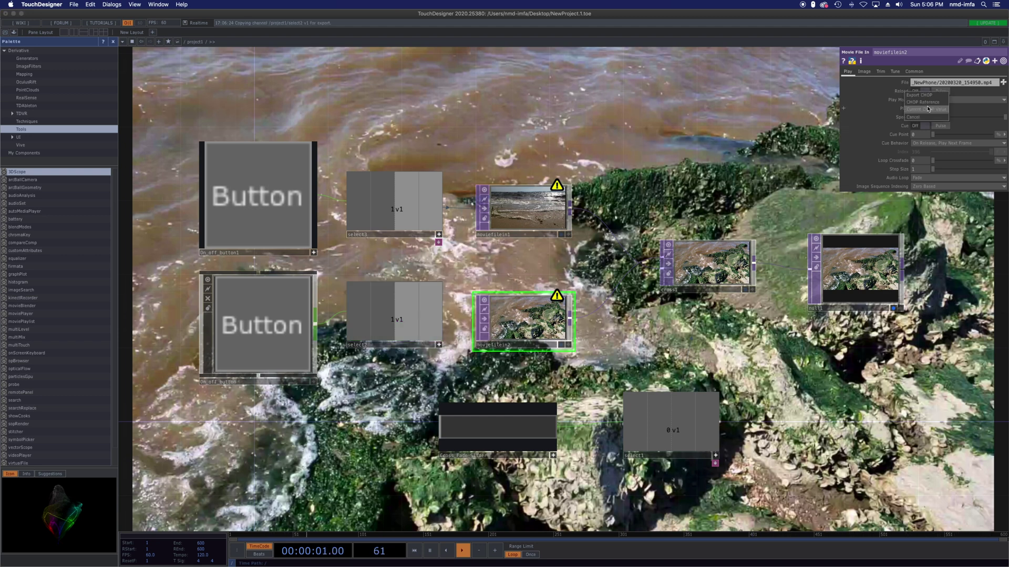
{"action": "left_click", "coordinate": [927, 96]}
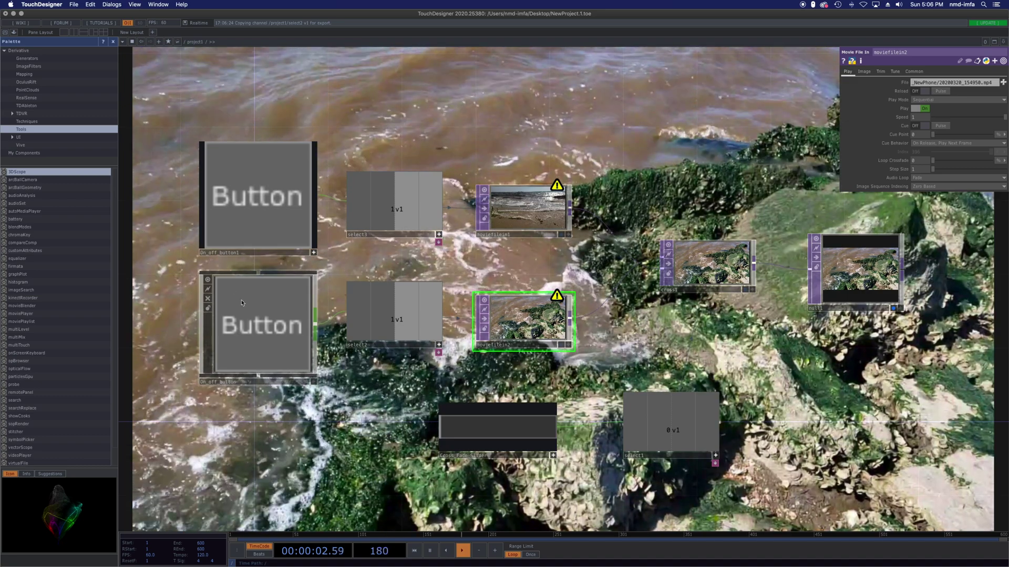
Step: Set Cross_Fade_Slider to about 0.47 and switch both buttons off, set it to about 0.33, and switch both buttons on
{"action": "left_click", "coordinate": [483, 426]}
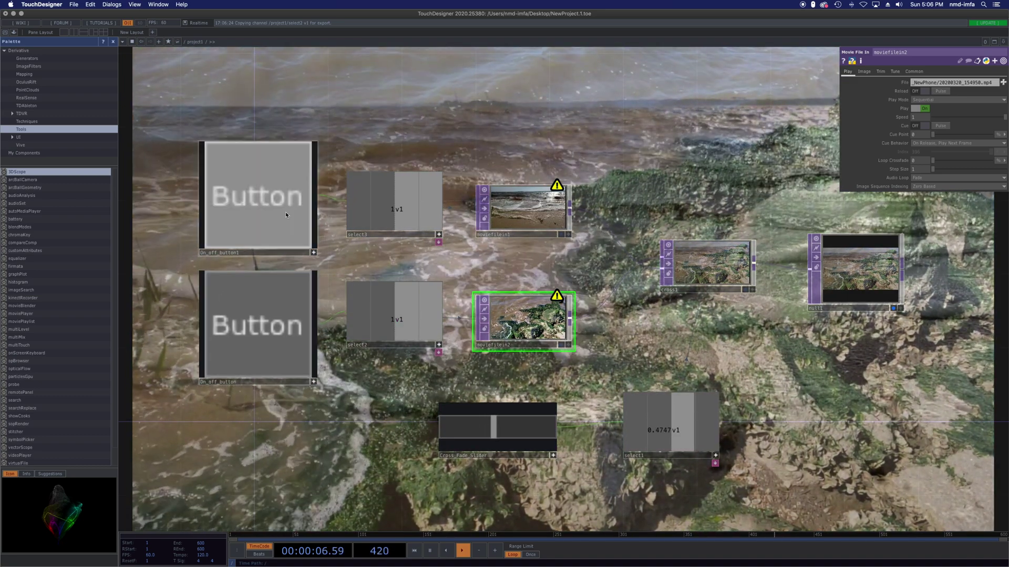
{"action": "left_click", "coordinate": [277, 301]}
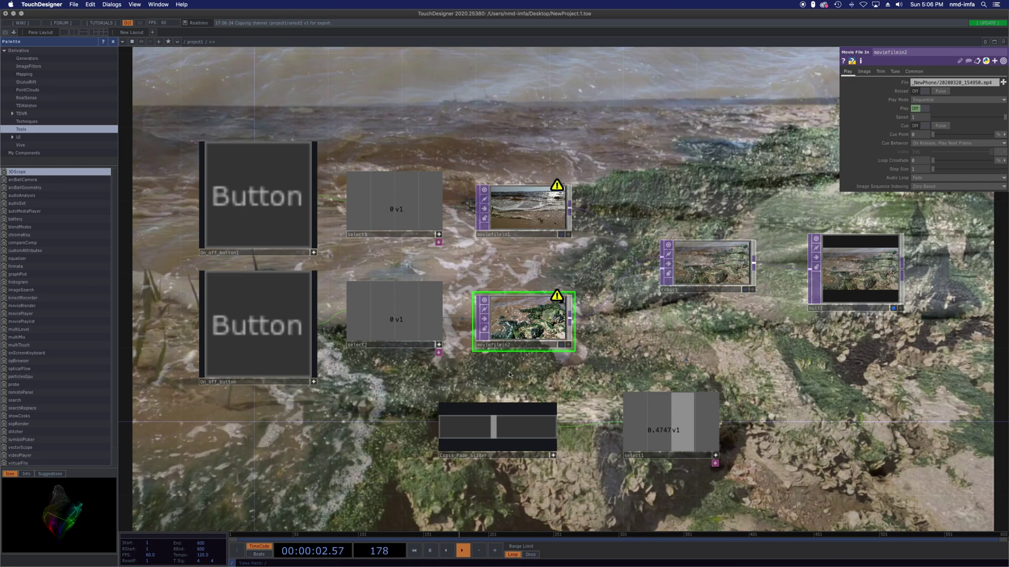
{"action": "mouse_move", "coordinate": [494, 432]}
{"action": "left_mouse_down"}
{"action": "mouse_move", "coordinate": [553, 431]}
{"action": "mouse_move", "coordinate": [460, 437]}
{"action": "mouse_move", "coordinate": [540, 434]}
{"action": "mouse_move", "coordinate": [456, 450]}
{"action": "mouse_move", "coordinate": [551, 434]}
{"action": "mouse_move", "coordinate": [478, 443]}
{"action": "left_mouse_up"}
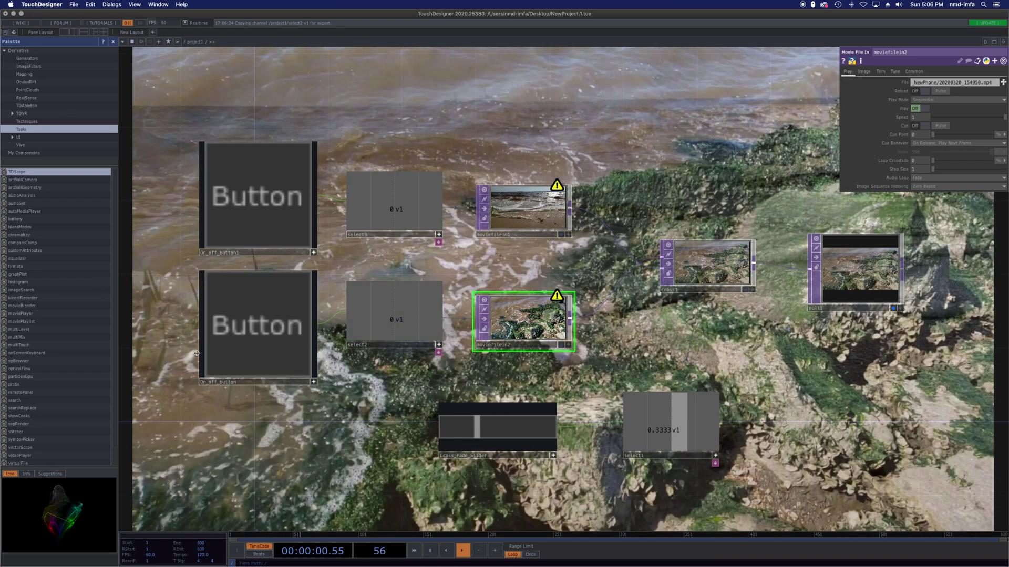
{"action": "left_click", "coordinate": [260, 320]}
{"action": "left_click", "coordinate": [277, 189]}
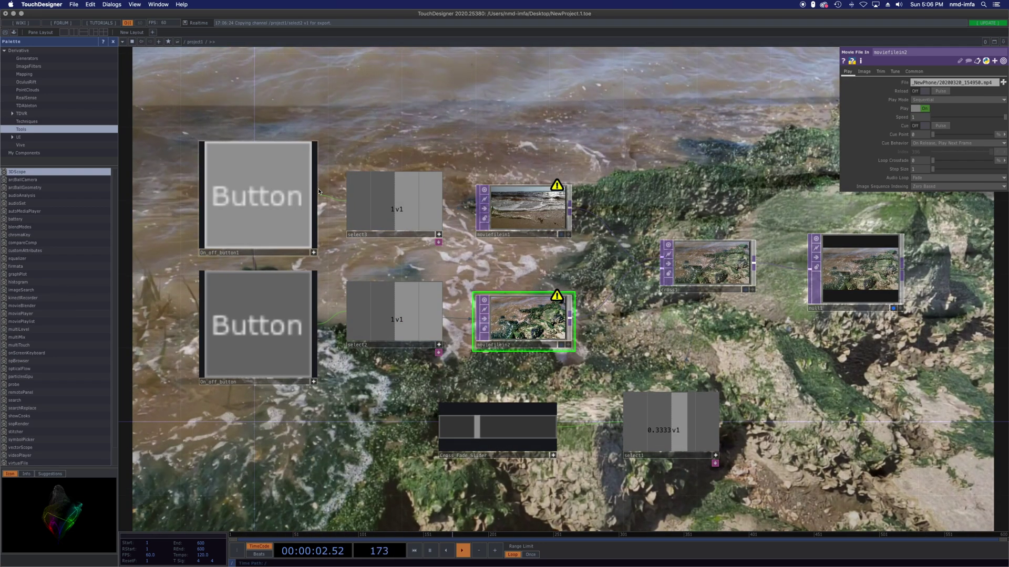
Step: Save the project on the Desktop under the name cross-fade-lesson
{"action": "key", "text": "super+shift+s"}
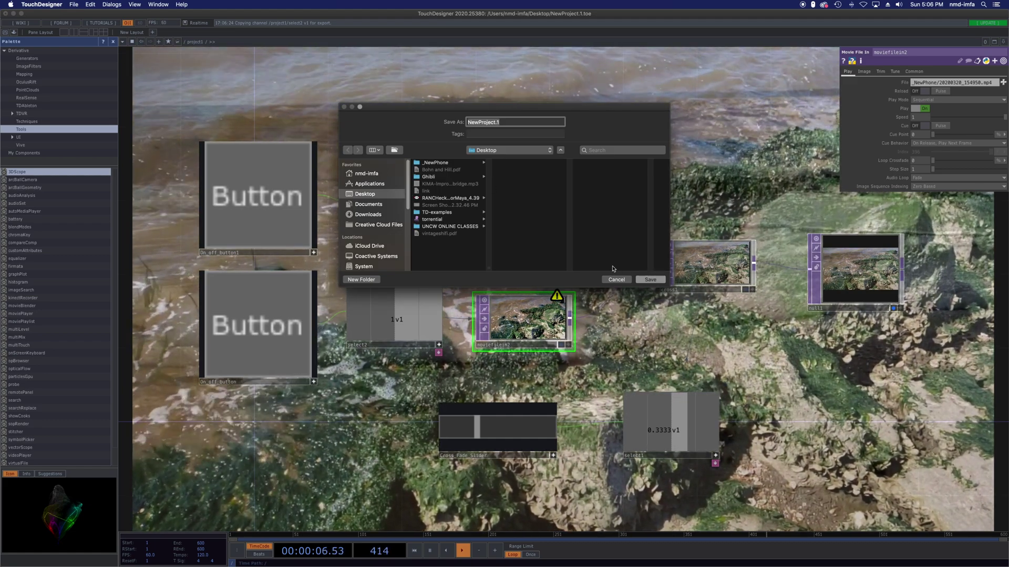
{"action": "type", "text": "cross"}
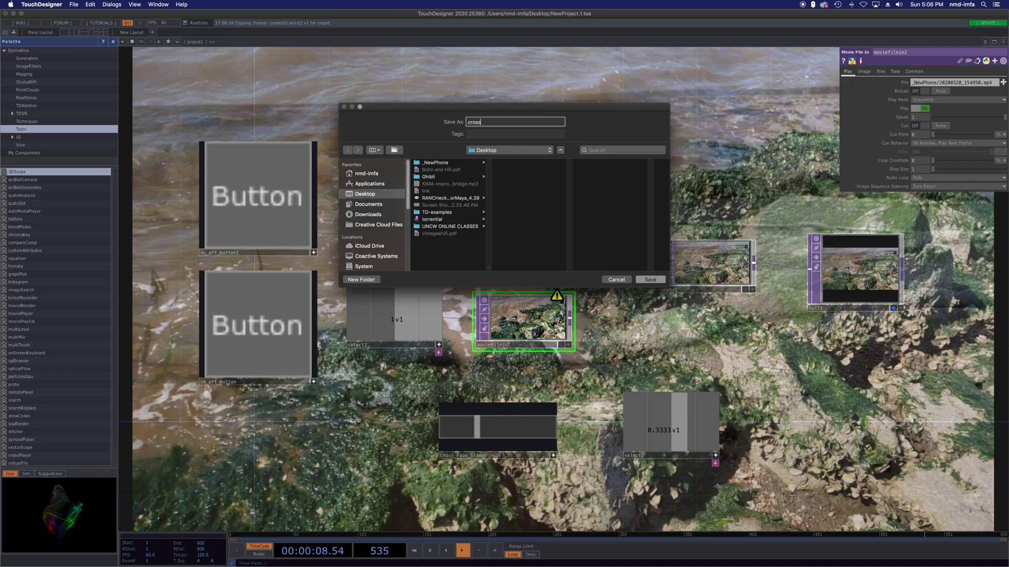
{"action": "type", "text": "-fade"}
{"action": "type", "text": "-"}
{"action": "type", "text": "lesso"}
{"action": "type", "text": "n"}
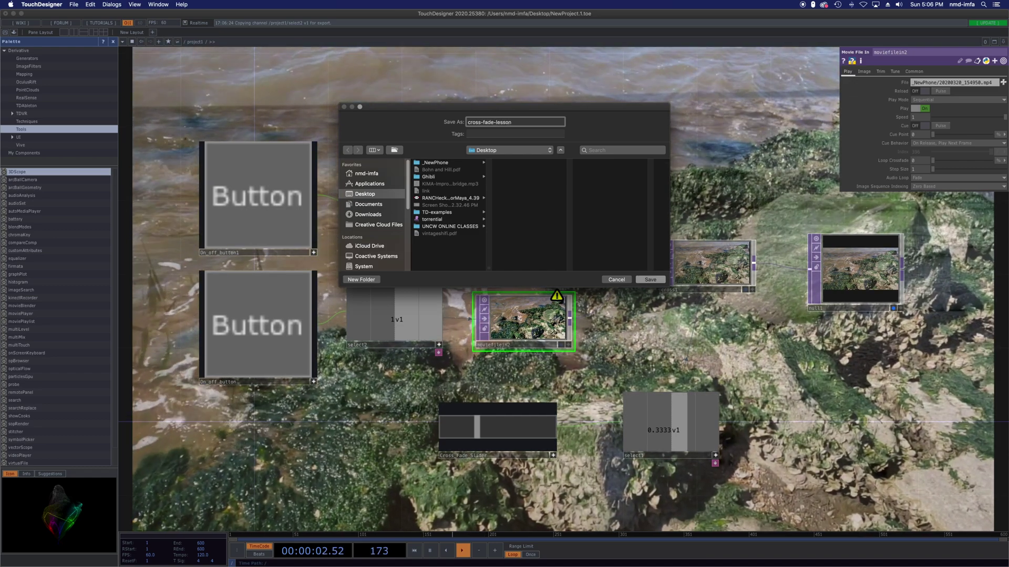
{"action": "left_click", "coordinate": [650, 279]}
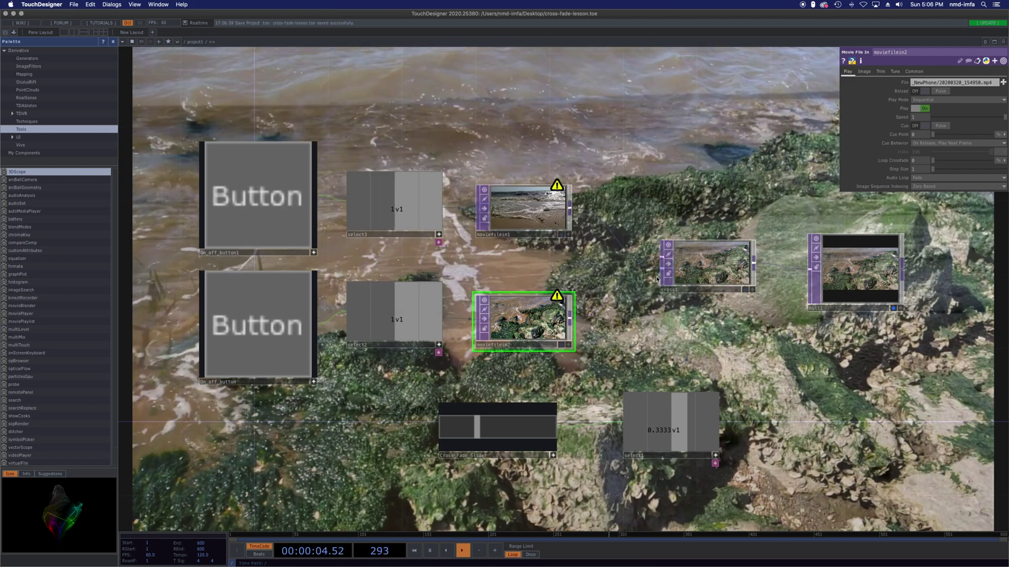
Step: Add a Slider COMP in the empty space above On_off_button1
{"action": "scroll", "coordinate": [629, 281], "scroll_direction": "down", "scroll_amount": 5}
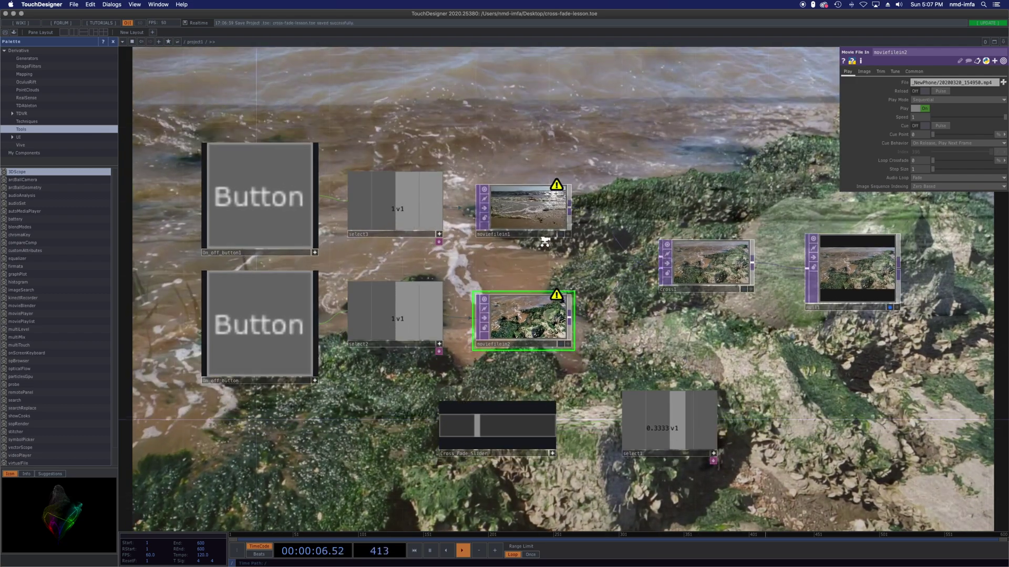
{"action": "scroll", "coordinate": [543, 240], "scroll_direction": "up", "scroll_amount": 4}
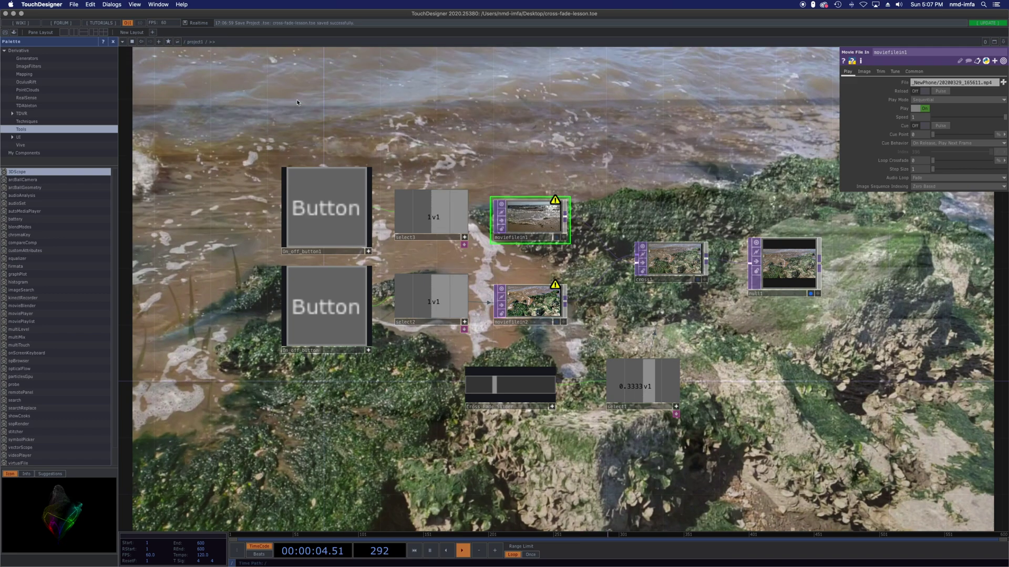
{"action": "key", "text": "Tab"}
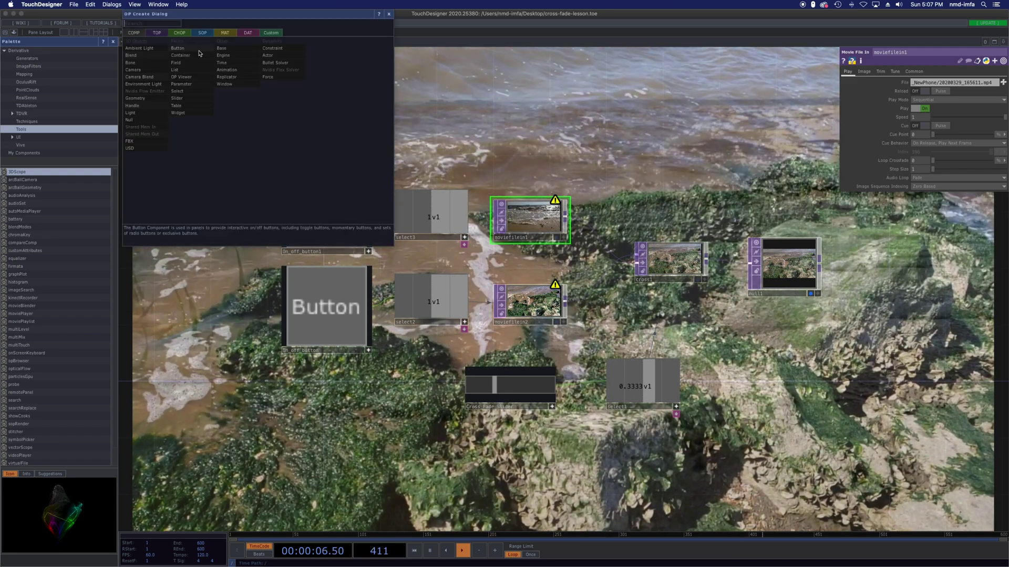
{"action": "left_click", "coordinate": [194, 114]}
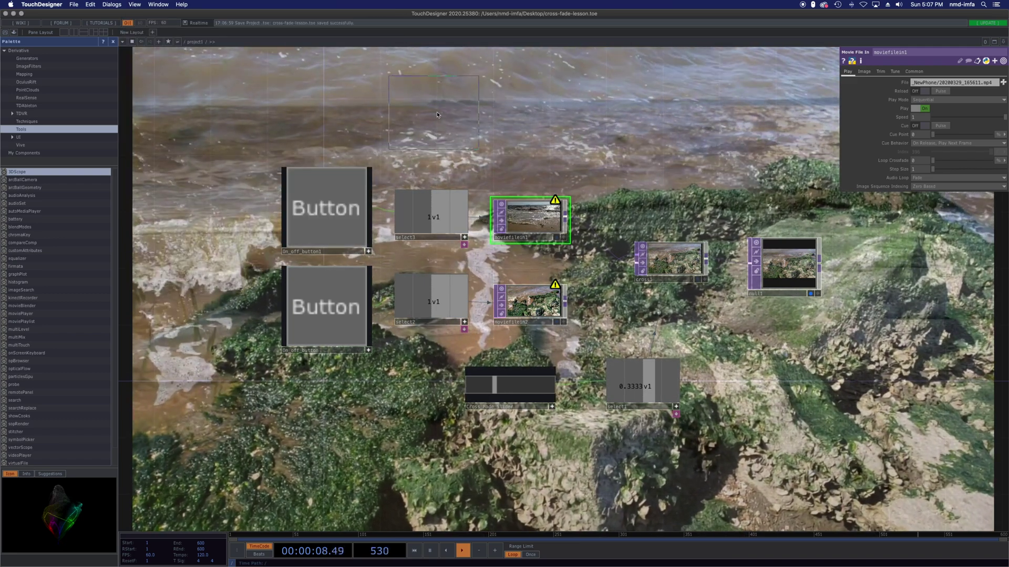
{"action": "left_click", "coordinate": [381, 111]}
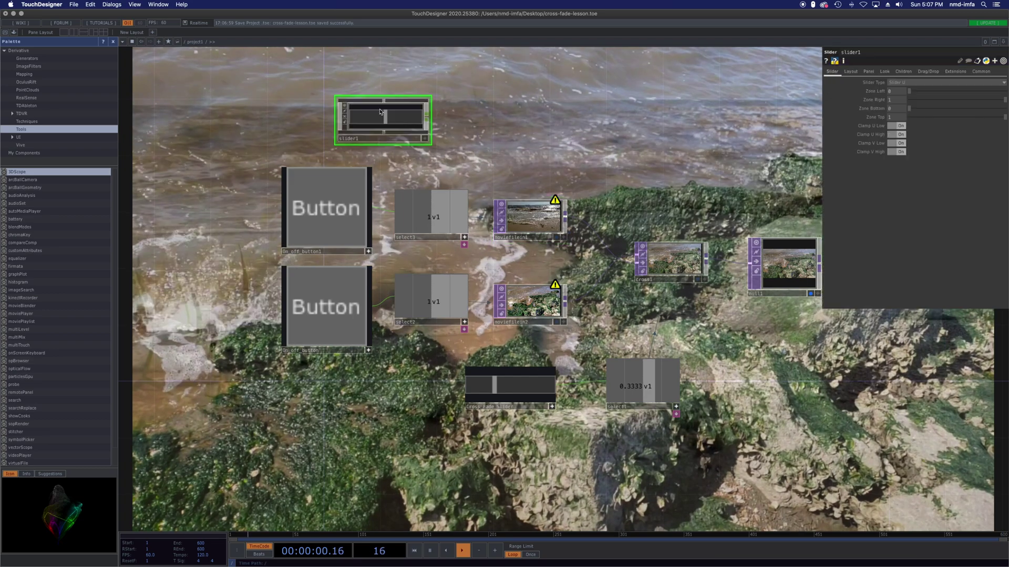
Step: Add a Select CHOP to slider1's output and export its v1 channel to moviefilein1's Speed parameter
{"action": "right_click", "coordinate": [426, 120]}
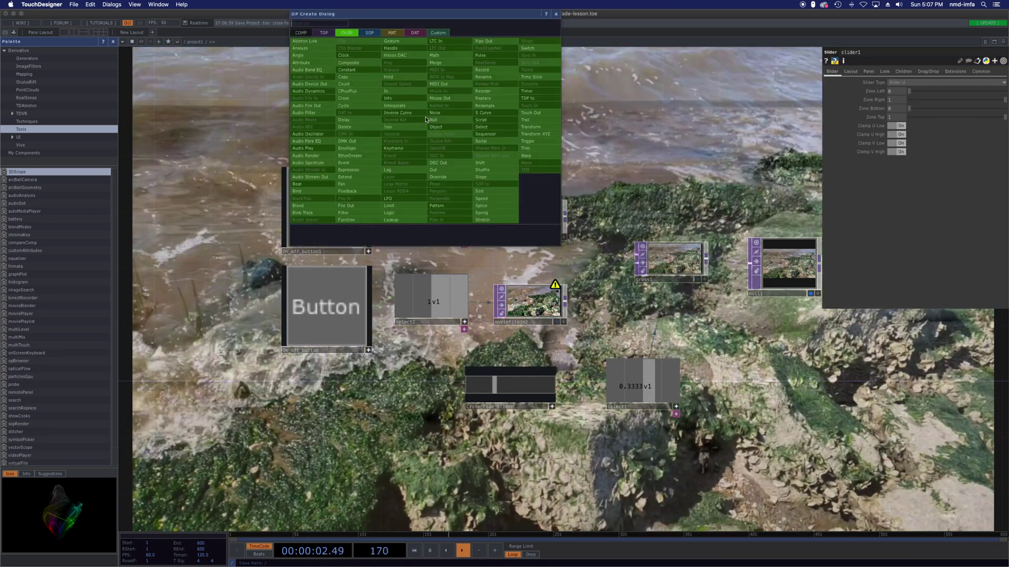
{"action": "left_click", "coordinate": [484, 128]}
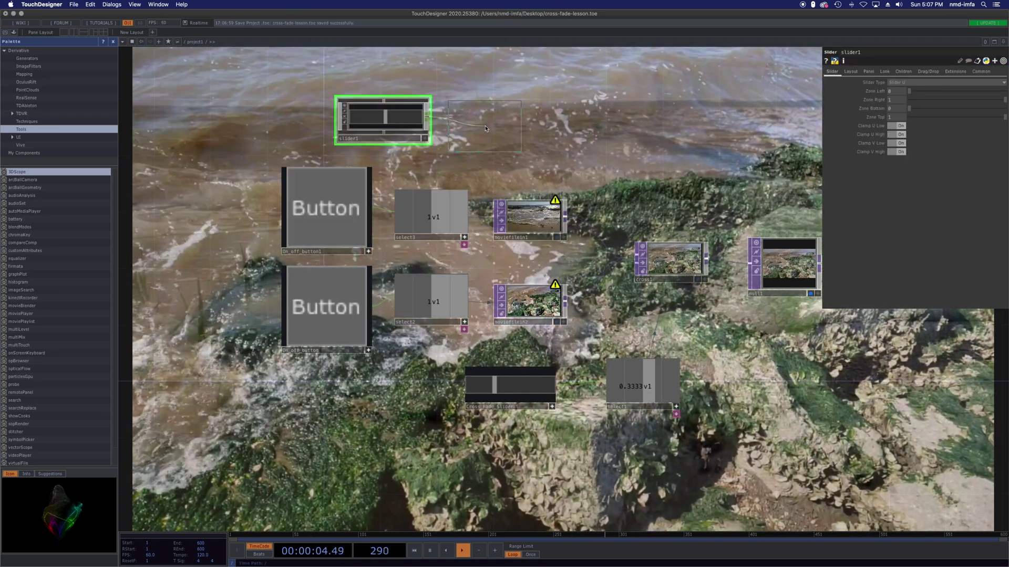
{"action": "left_click", "coordinate": [484, 128]}
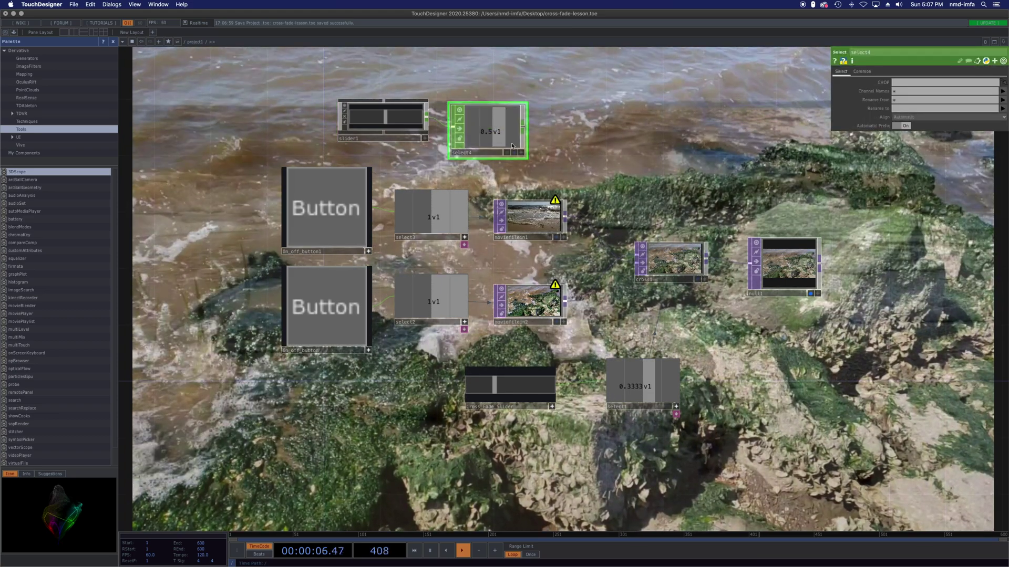
{"action": "left_click", "coordinate": [520, 153]}
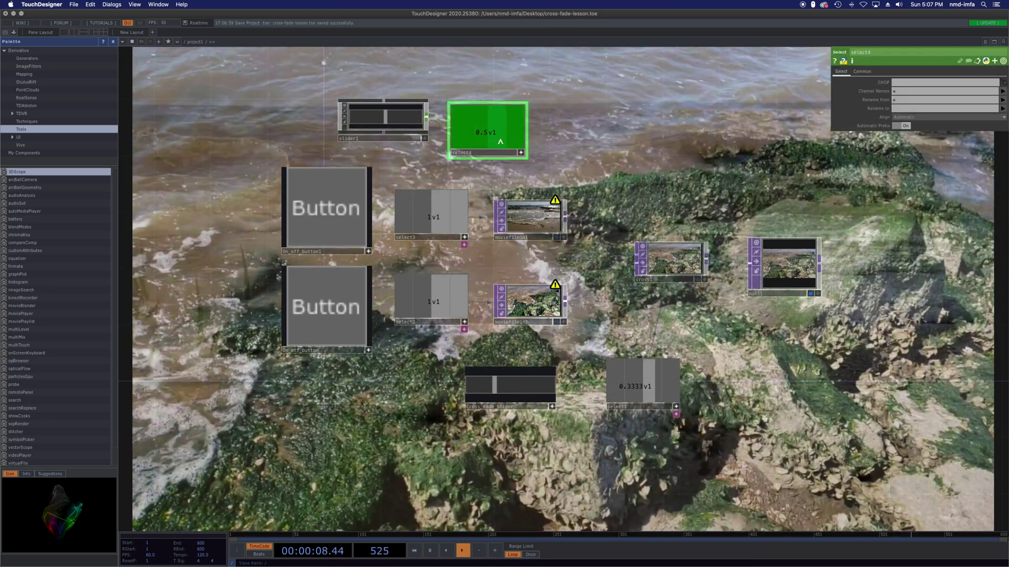
{"action": "left_click_drag", "start_coordinate": [495, 132], "coordinate": [527, 217]}
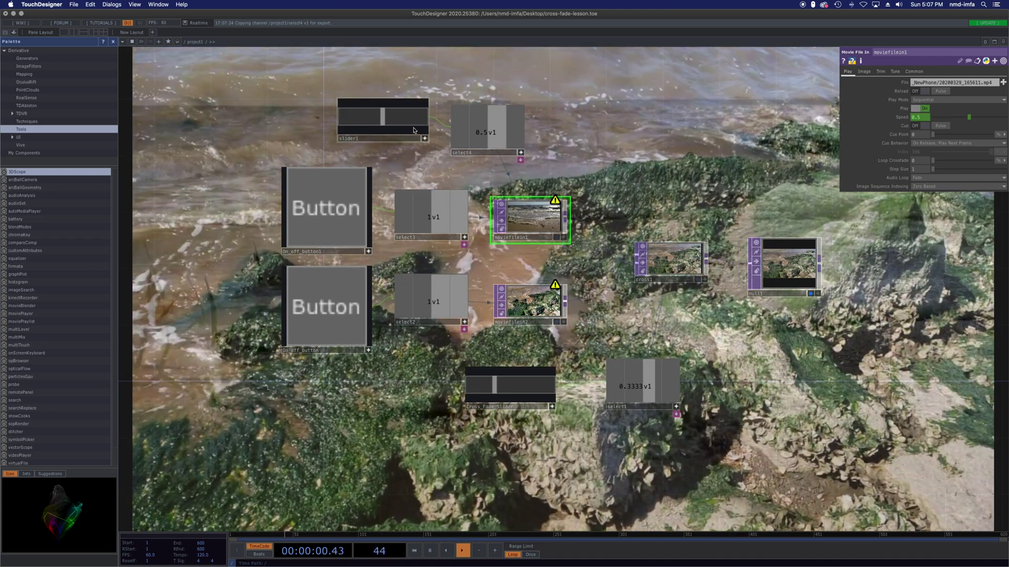
Step: Set Cross_Fade_Slider to 1 and raise slider1 to 1 to test moviefilein1's playback speed
{"action": "left_click", "coordinate": [493, 389]}
{"action": "left_click_drag", "start_coordinate": [493, 389], "coordinate": [555, 388]}
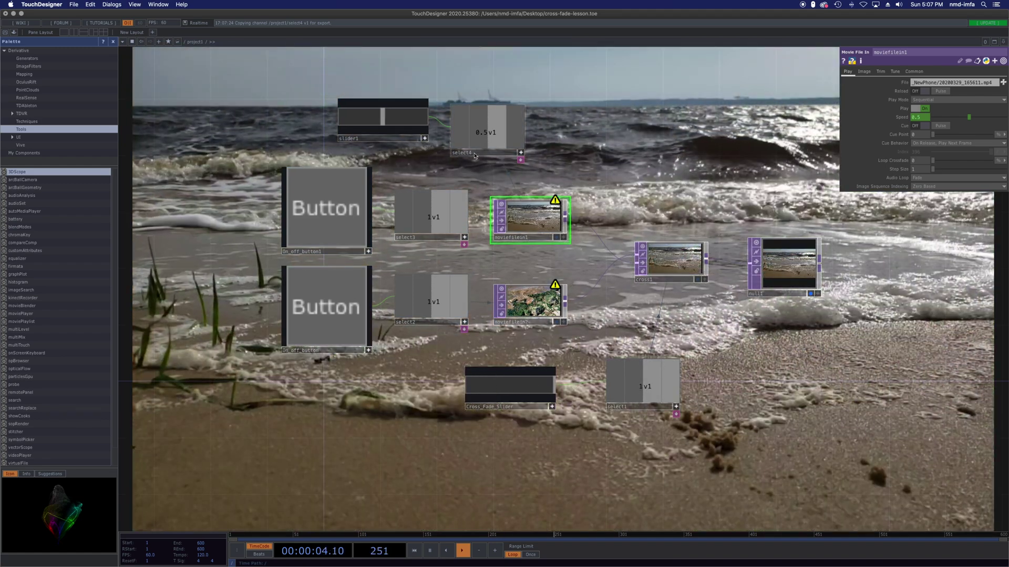
{"action": "left_click_drag", "start_coordinate": [387, 116], "coordinate": [410, 133]}
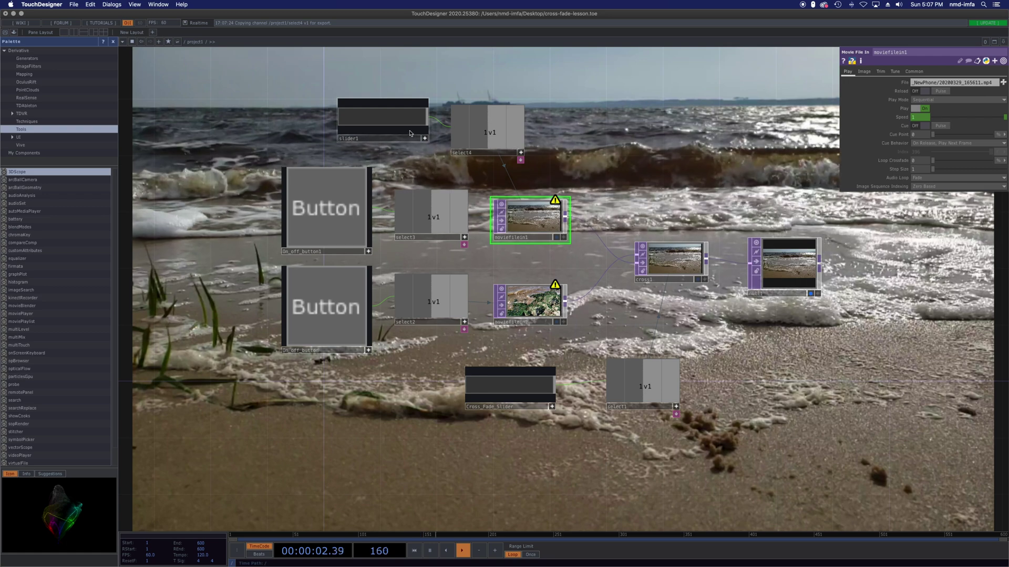
Step: Move Cross_Fade_Slider together with select1 further down in the network, away from moviefilein2
{"action": "left_click", "coordinate": [501, 408]}
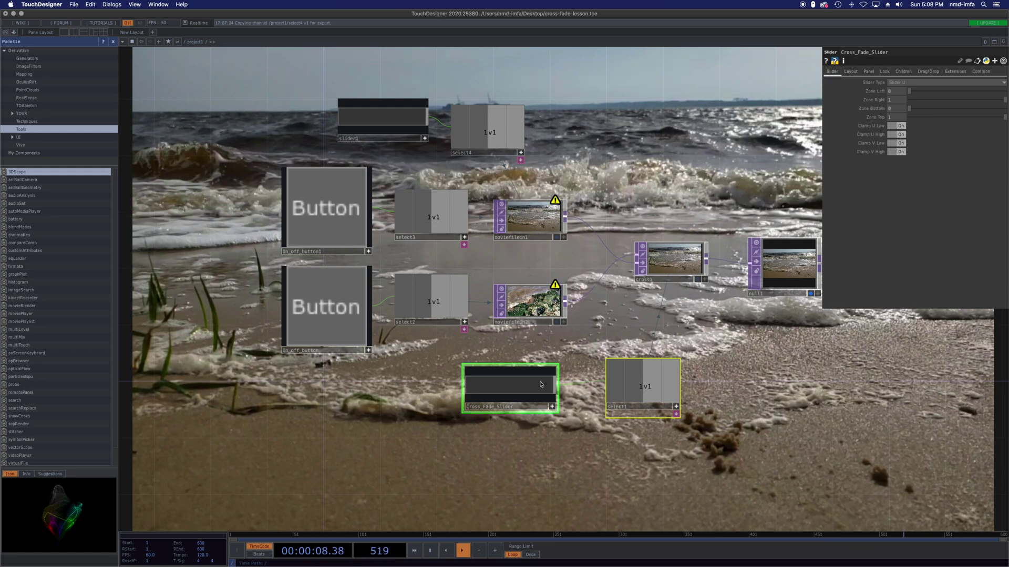
{"action": "left_click", "coordinate": [551, 406]}
{"action": "left_click", "coordinate": [540, 385]}
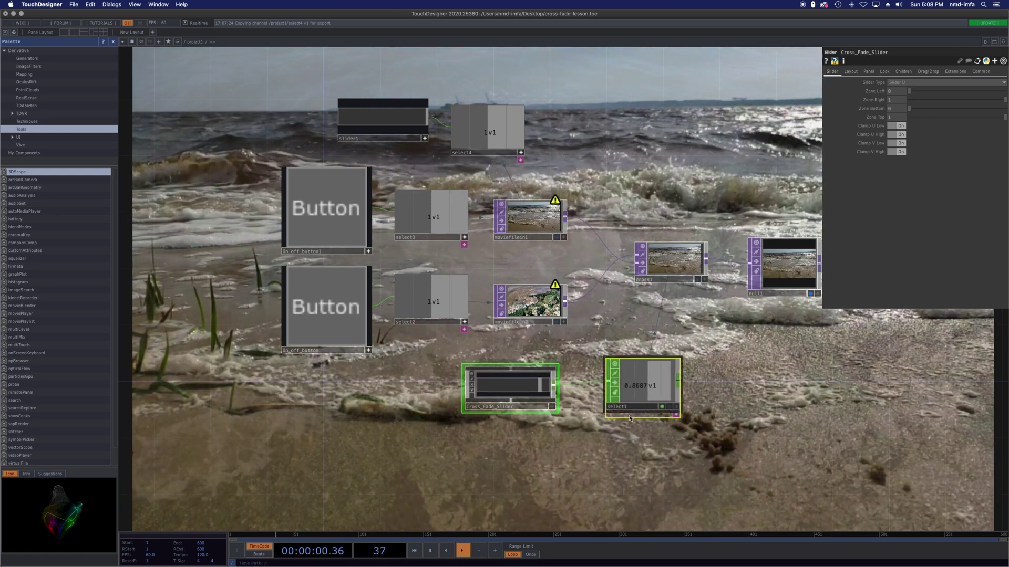
{"action": "left_click_drag", "start_coordinate": [533, 402], "coordinate": [589, 429]}
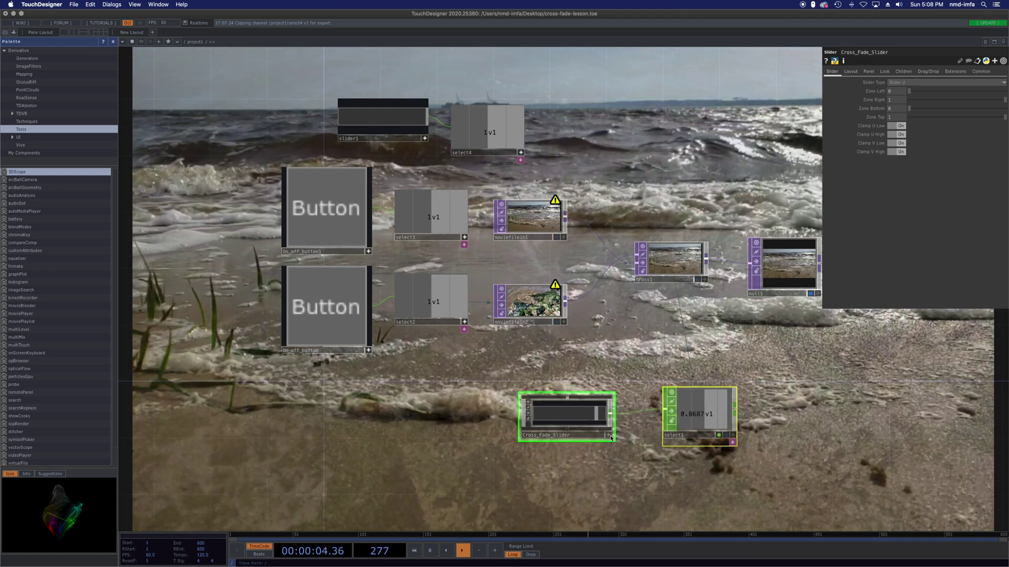
{"action": "right_click", "coordinate": [527, 466]}
{"action": "left_click", "coordinate": [460, 465]}
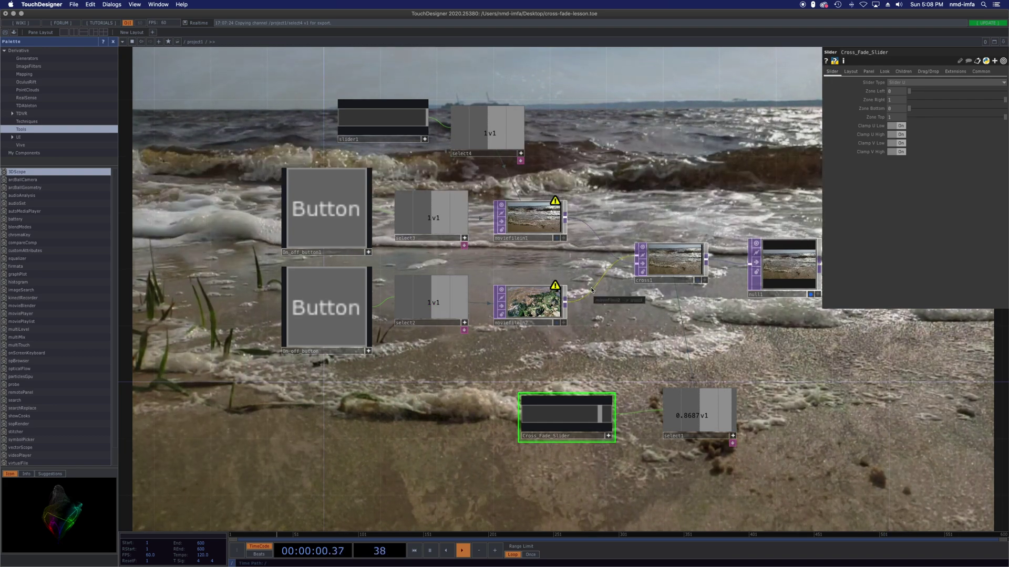
Step: Disconnect moviefilein2 from the Cross TOP cross1
{"action": "left_click", "coordinate": [565, 304]}
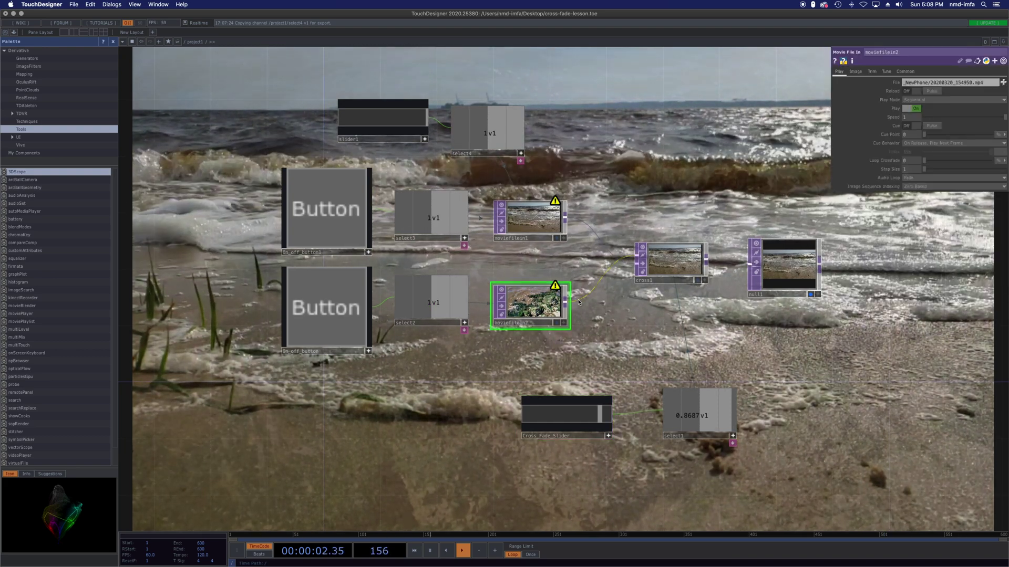
{"action": "right_click", "coordinate": [602, 270]}
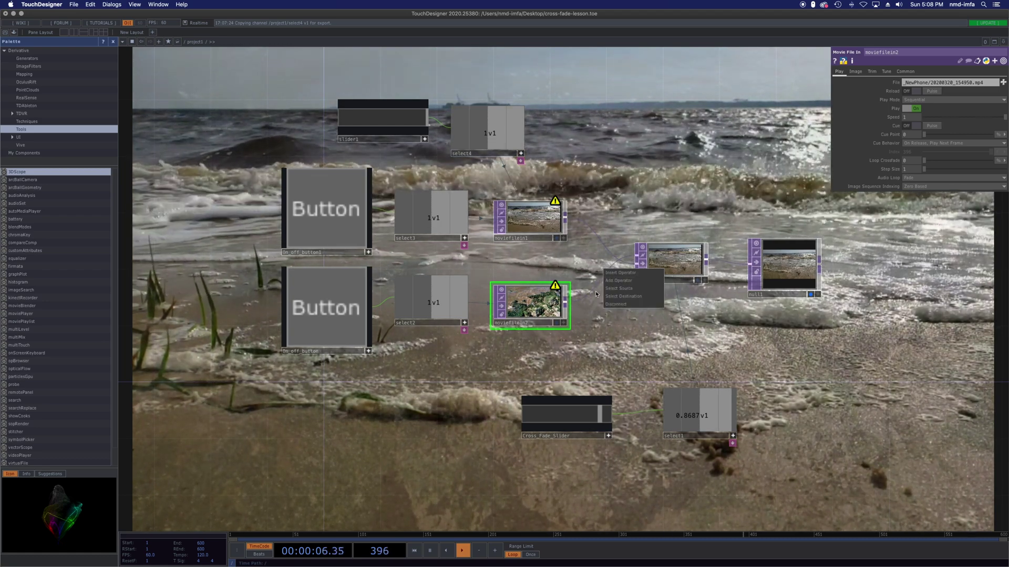
{"action": "left_click", "coordinate": [605, 304]}
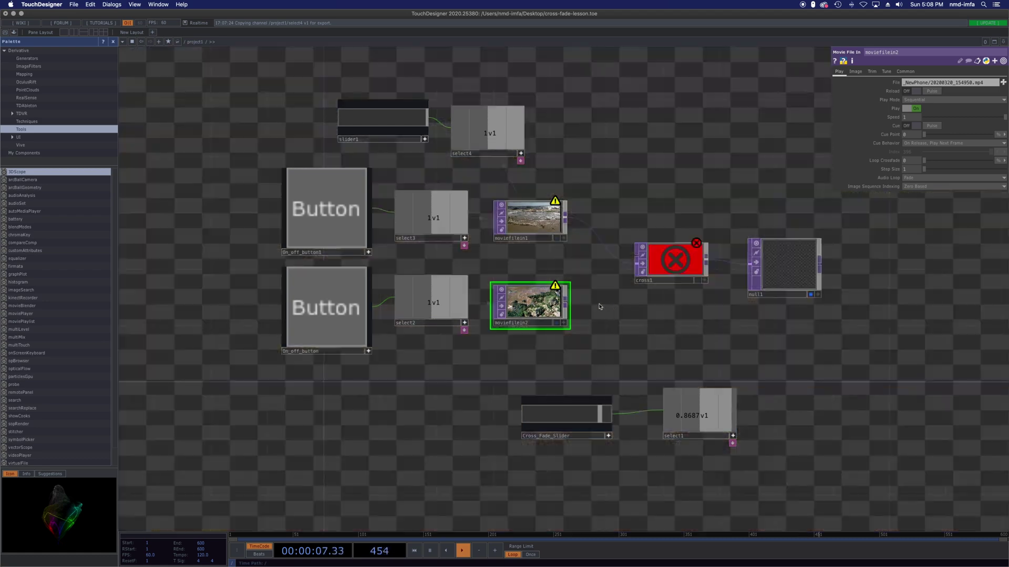
Step: Add a Level TOP to moviefilein2's output and place it between moviefilein2 and cross1
{"action": "right_click", "coordinate": [567, 304]}
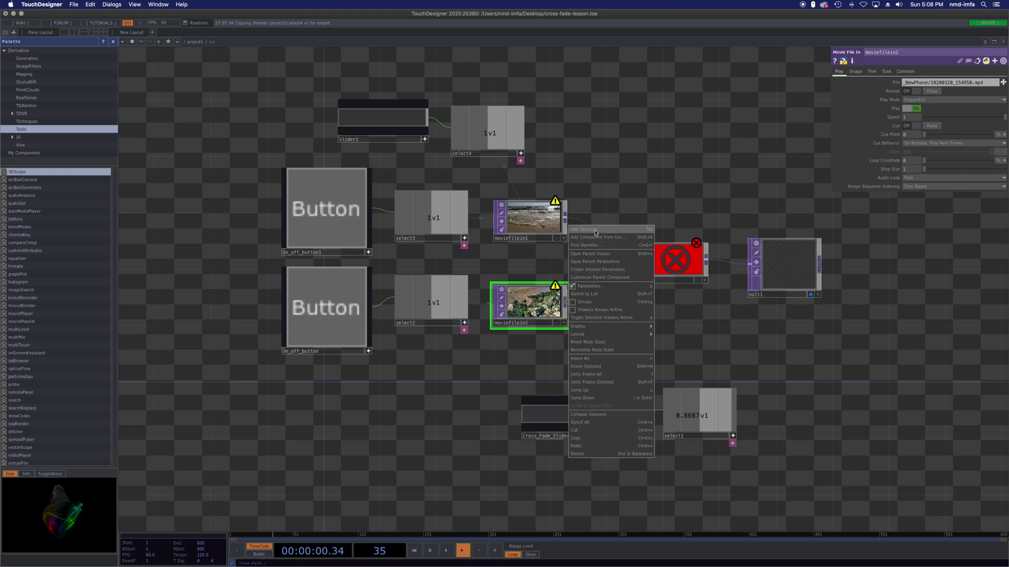
{"action": "left_click", "coordinate": [595, 231]}
{"action": "left_click", "coordinate": [492, 135]}
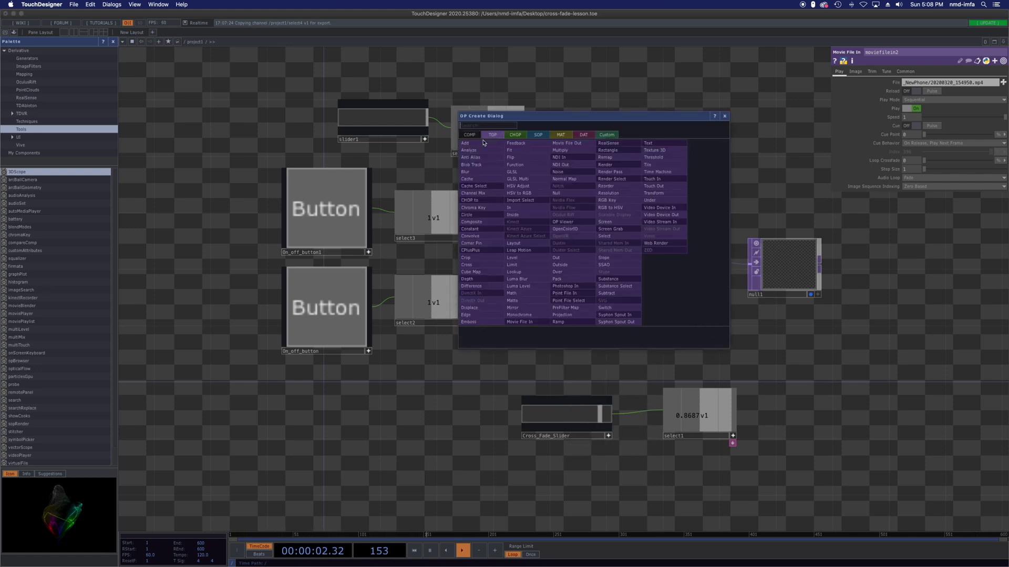
{"action": "left_click", "coordinate": [512, 258]}
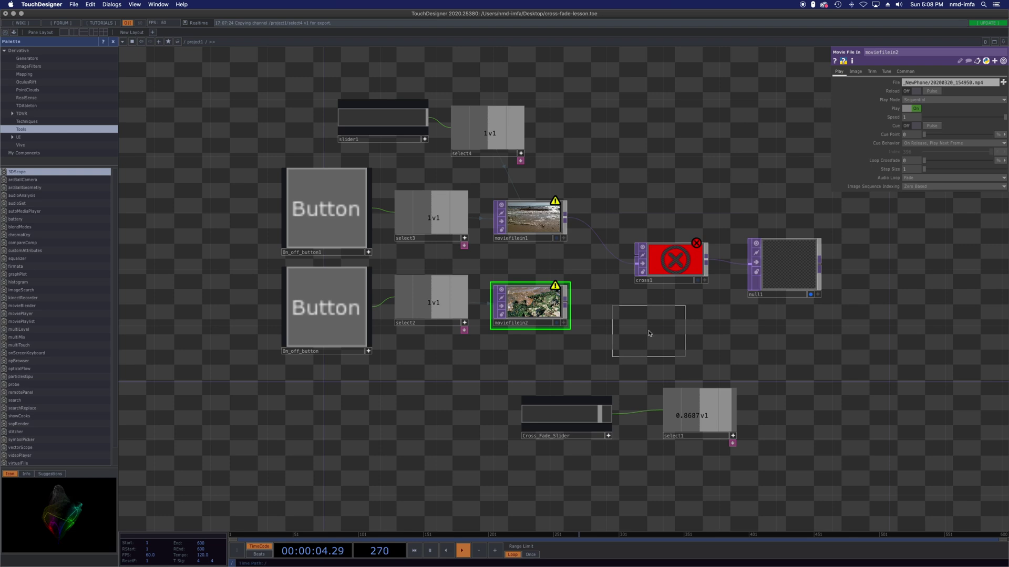
{"action": "left_click", "coordinate": [641, 331]}
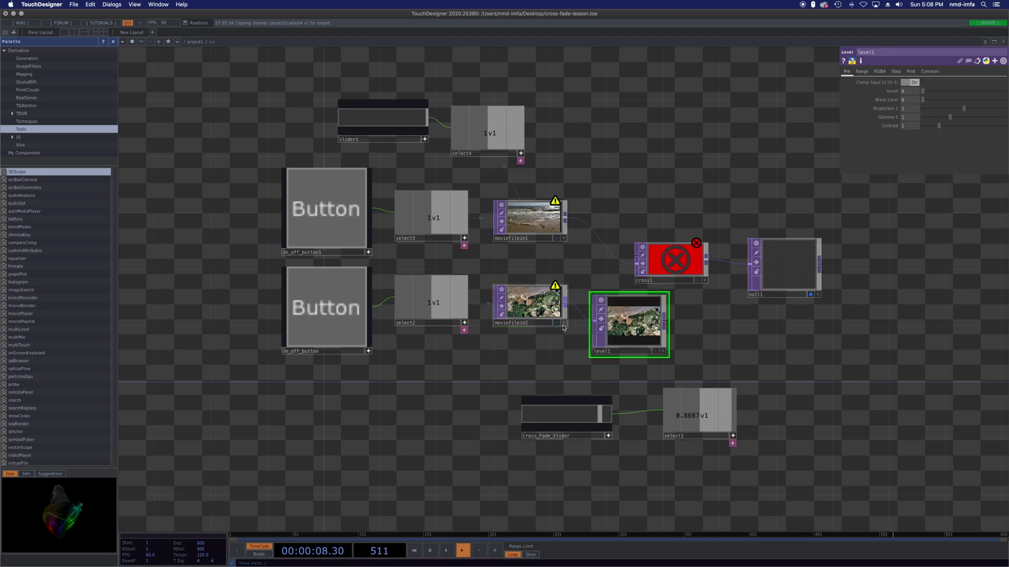
Step: Wire level1 into cross1, shifting cross1 and null1 away to make room, and set level1's Contrast to 1.57
{"action": "left_click_drag", "start_coordinate": [876, 223], "coordinate": [756, 270]}
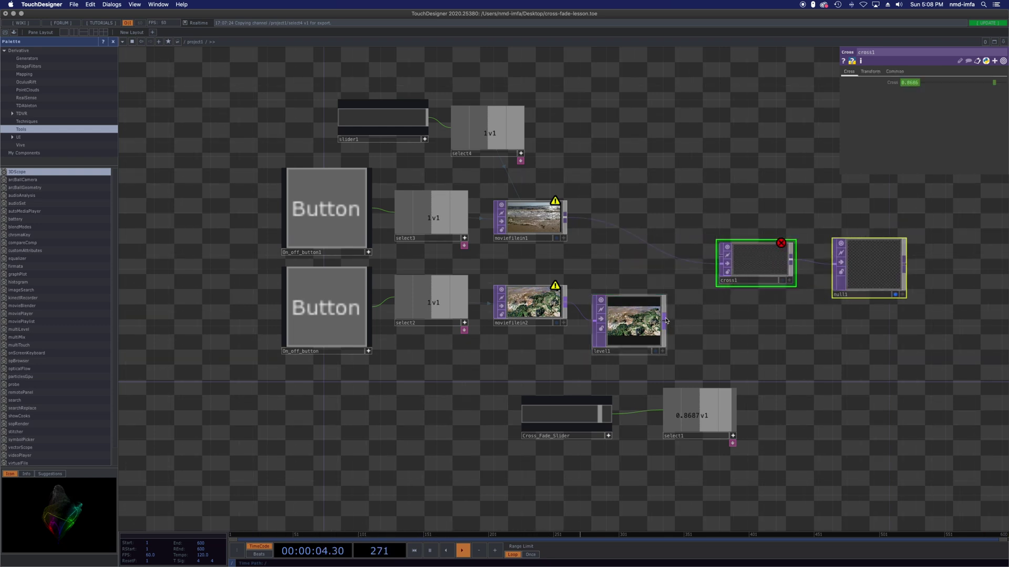
{"action": "left_click", "coordinate": [721, 258]}
{"action": "left_click", "coordinate": [594, 320]}
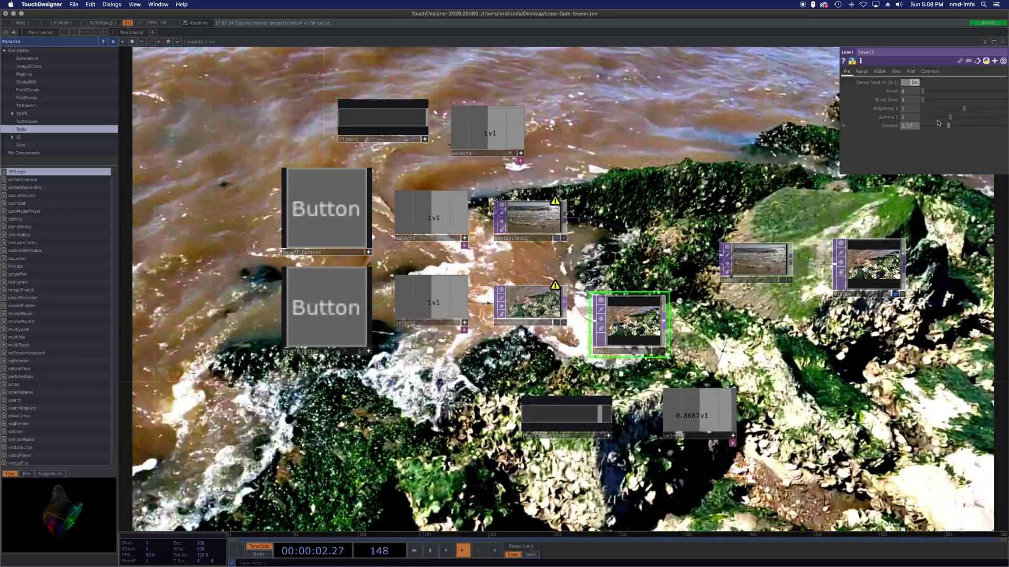
{"action": "key", "text": "super+z"}
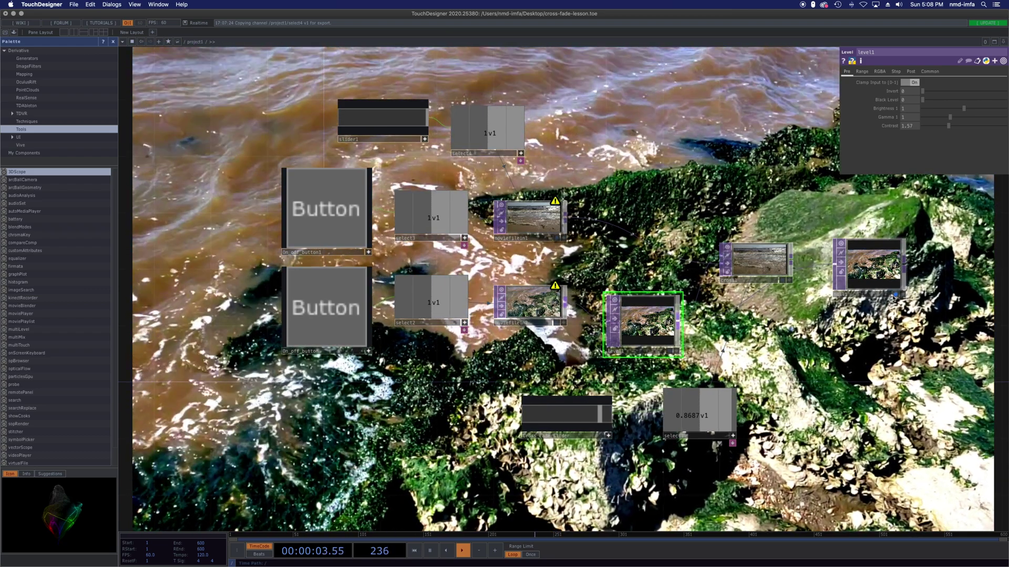
Step: Turn off null1's background display and add a Slider COMP in the empty space below On_off_button
{"action": "left_click", "coordinate": [894, 296]}
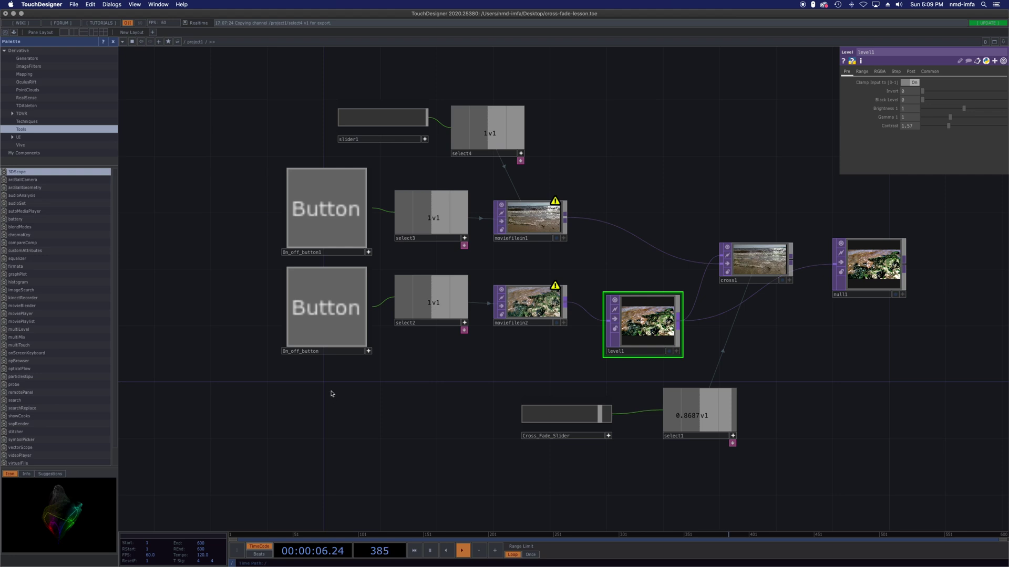
{"action": "key", "text": "Tab"}
{"action": "left_click", "coordinate": [206, 292]}
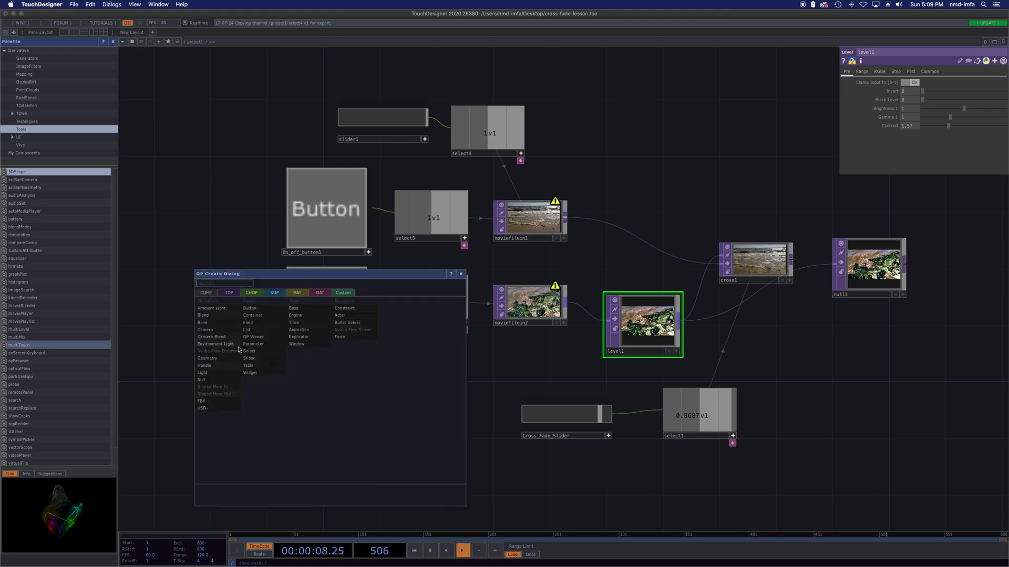
{"action": "left_click", "coordinate": [236, 373]}
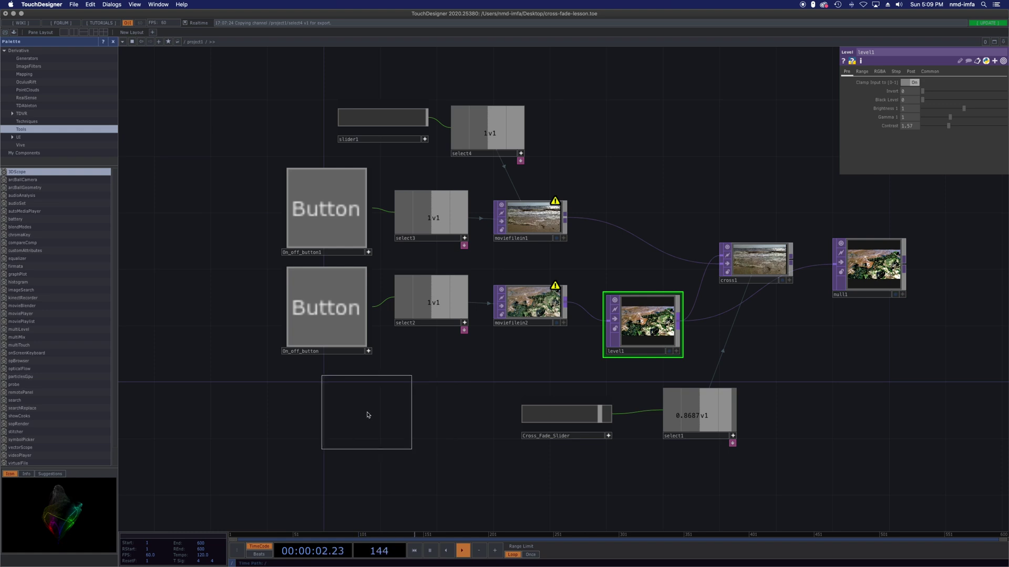
{"action": "left_click", "coordinate": [326, 428]}
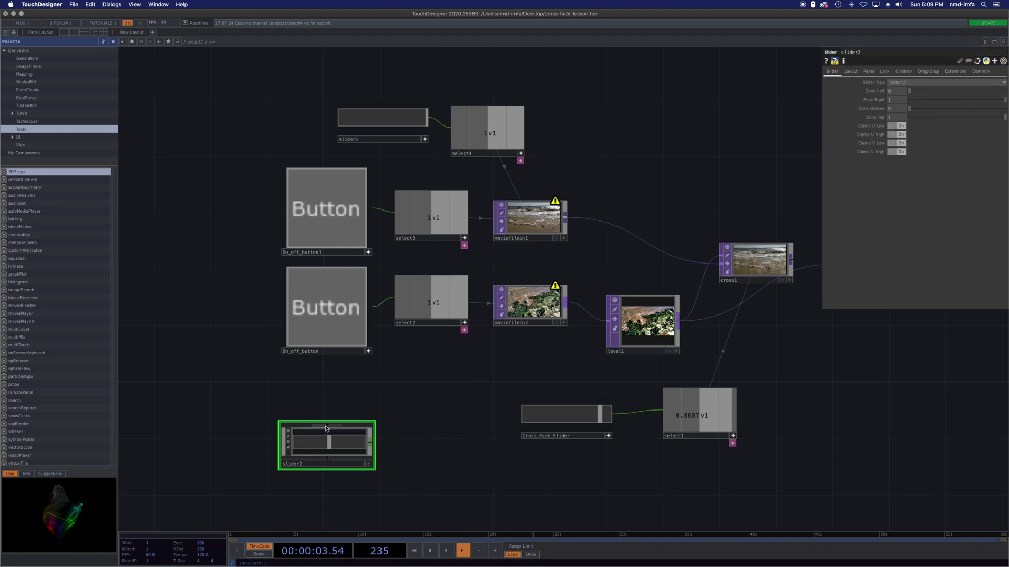
Step: Add a Select CHOP to slider2's output and export its v1 channel to level1's Contrast parameter
{"action": "right_click", "coordinate": [371, 443]}
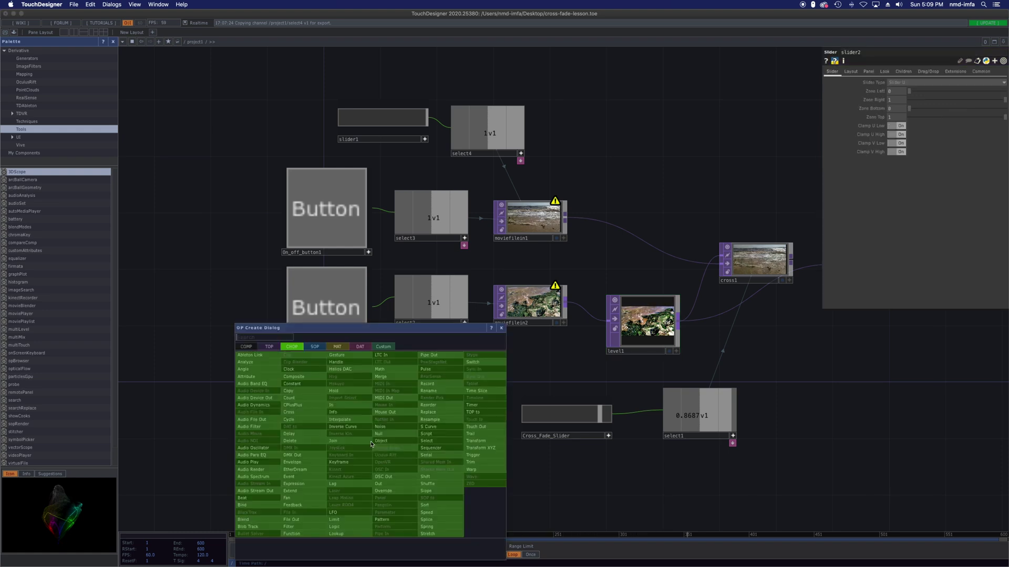
{"action": "left_click", "coordinate": [440, 440]}
{"action": "left_click", "coordinate": [452, 448]}
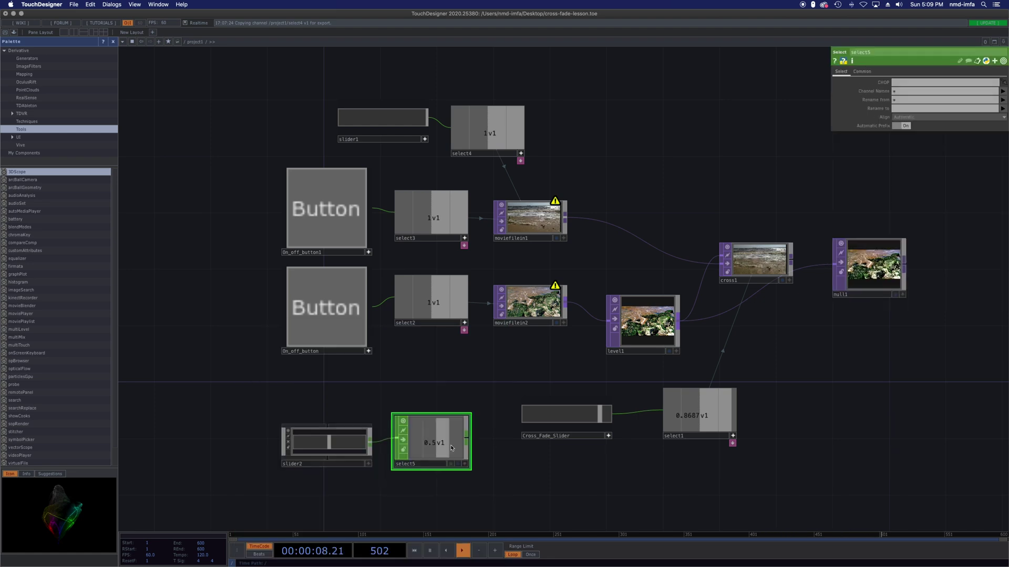
{"action": "left_click_drag", "start_coordinate": [462, 465], "coordinate": [615, 330]}
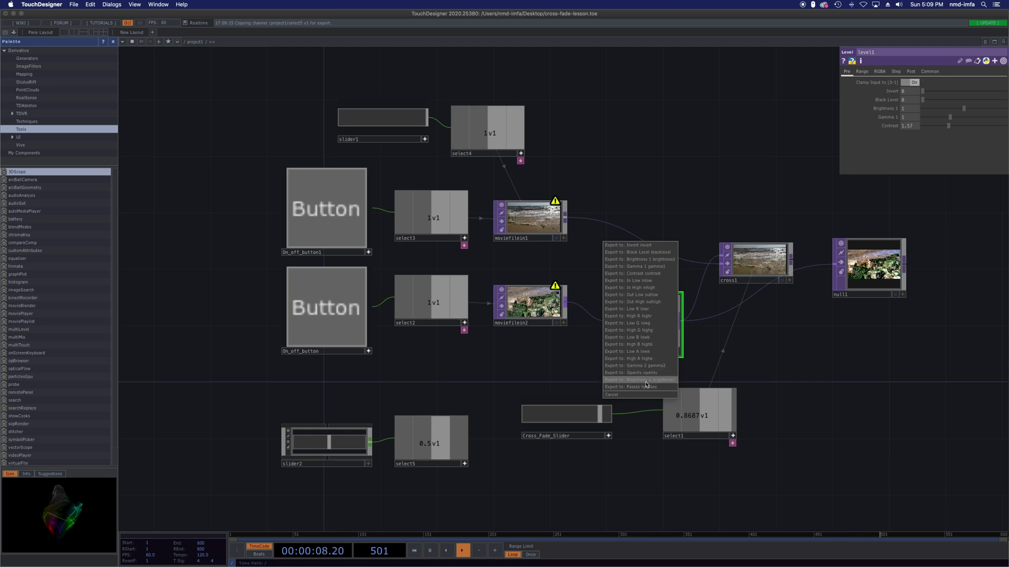
{"action": "left_click", "coordinate": [655, 275]}
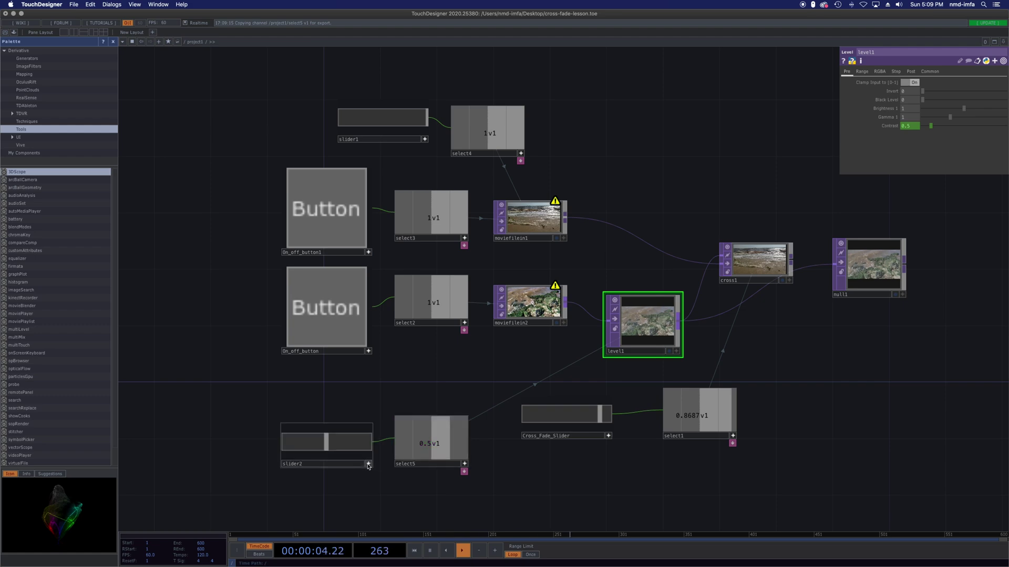
Step: Display null1 in the background again and adjust slider2 to 0.8687 to test level1's contrast
{"action": "left_click", "coordinate": [895, 295]}
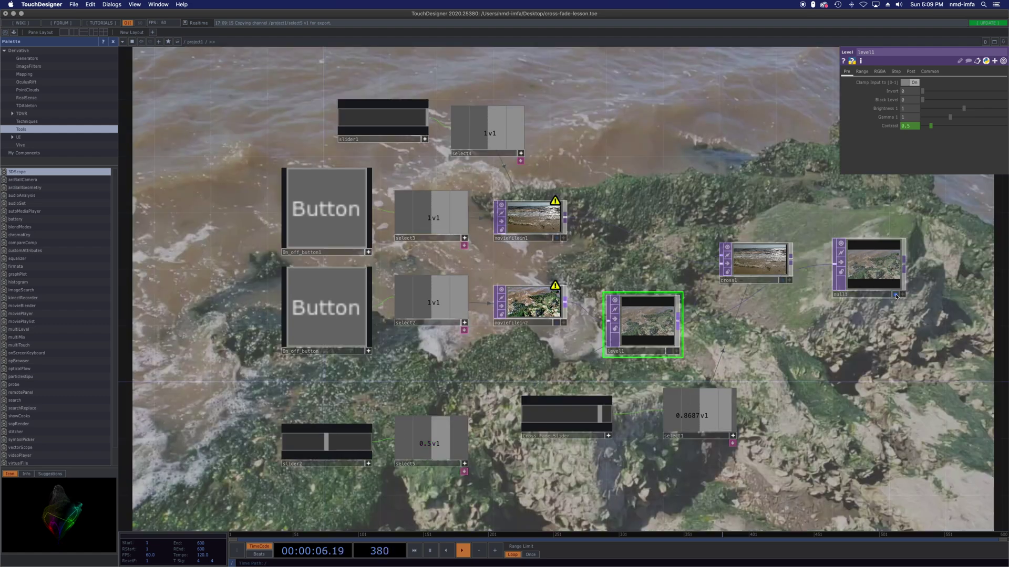
{"action": "mouse_move", "coordinate": [326, 443]}
{"action": "left_mouse_down"}
{"action": "mouse_move", "coordinate": [356, 444]}
{"action": "mouse_move", "coordinate": [288, 445]}
{"action": "mouse_move", "coordinate": [420, 447]}
{"action": "mouse_move", "coordinate": [317, 451]}
{"action": "left_mouse_up"}
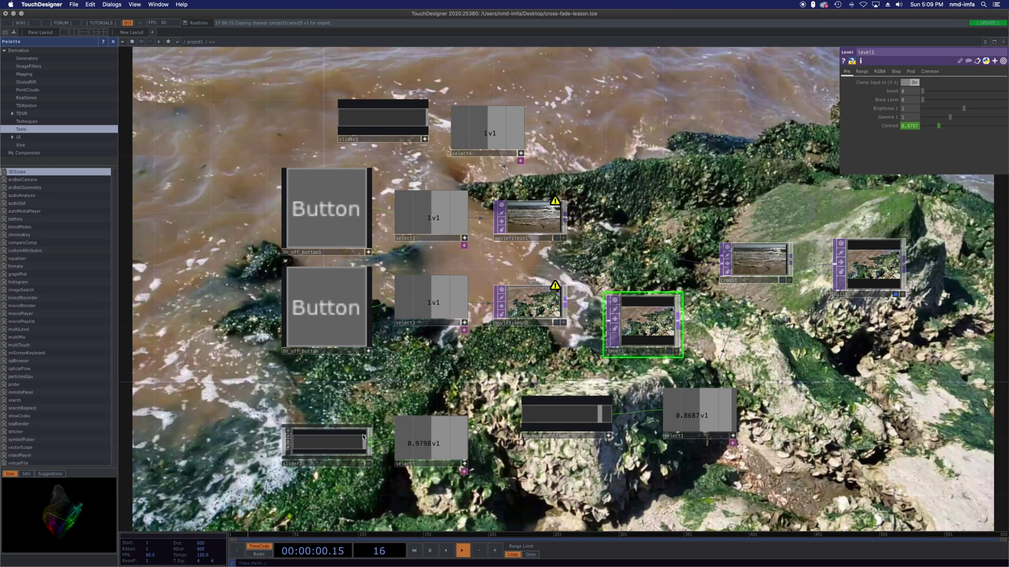
{"action": "left_click", "coordinate": [300, 444]}
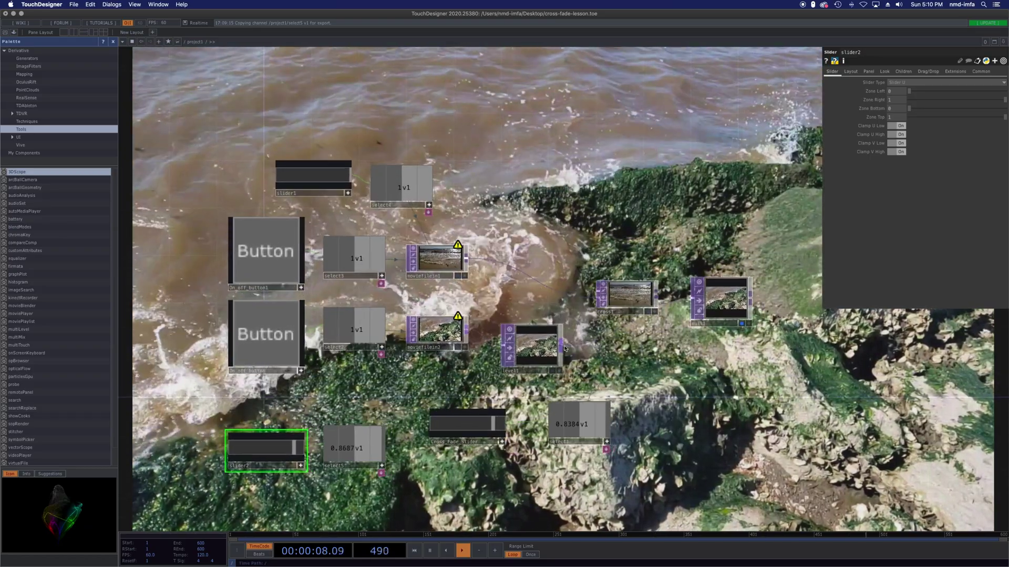
Step: Test cross1's blend with Cross_Fade_Slider, leaving it at 0.8384, and move null1 slightly away from cross1
{"action": "left_click", "coordinate": [533, 347]}
{"action": "left_click", "coordinate": [436, 257]}
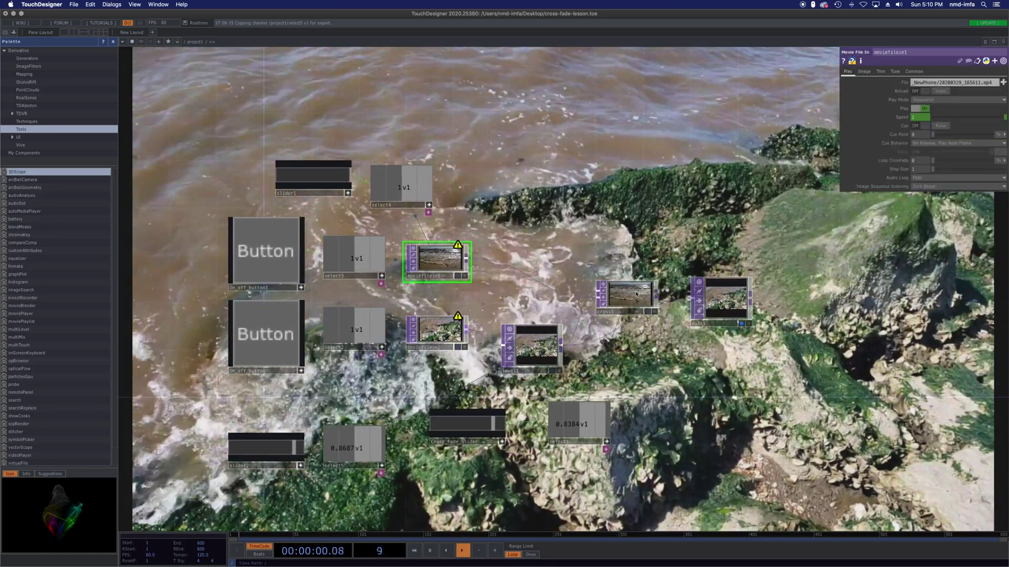
{"action": "left_click", "coordinate": [627, 302]}
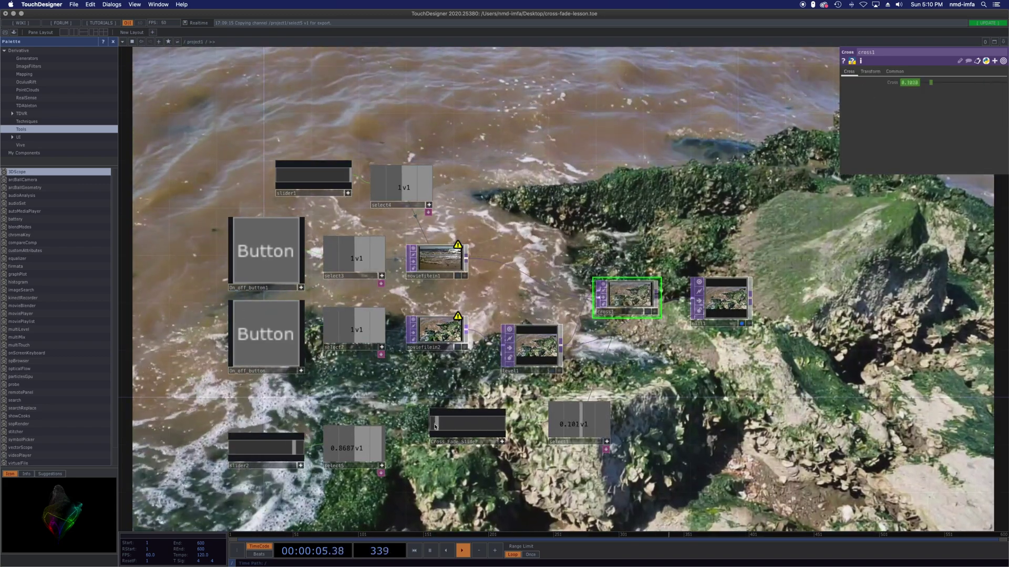
{"action": "left_click_drag", "start_coordinate": [435, 426], "coordinate": [468, 424]}
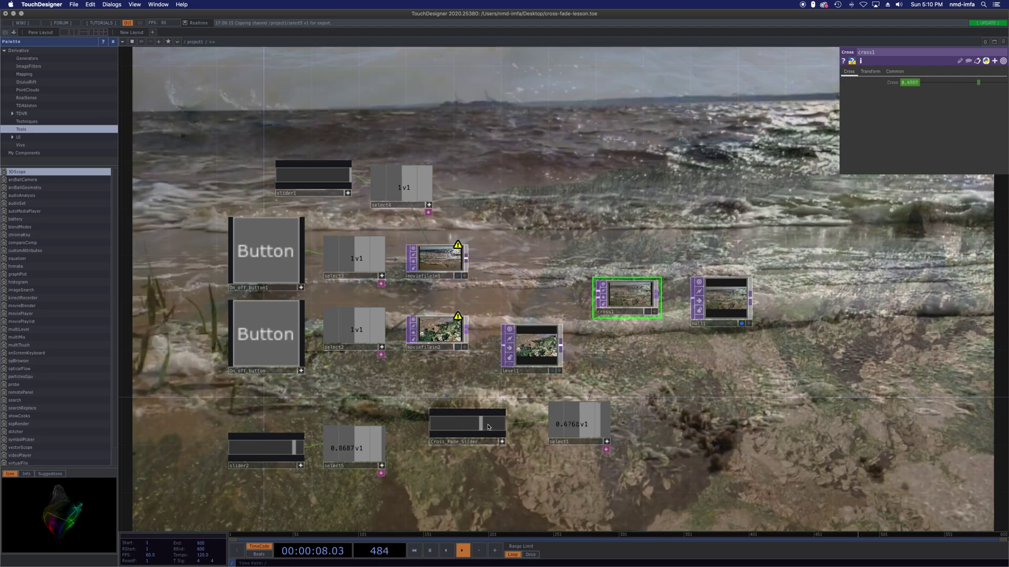
{"action": "mouse_move", "coordinate": [488, 427]}
{"action": "left_mouse_down"}
{"action": "mouse_move", "coordinate": [448, 428]}
{"action": "mouse_move", "coordinate": [501, 428]}
{"action": "mouse_move", "coordinate": [444, 436]}
{"action": "mouse_move", "coordinate": [506, 427]}
{"action": "mouse_move", "coordinate": [447, 431]}
{"action": "mouse_move", "coordinate": [504, 430]}
{"action": "mouse_move", "coordinate": [493, 430]}
{"action": "left_mouse_up"}
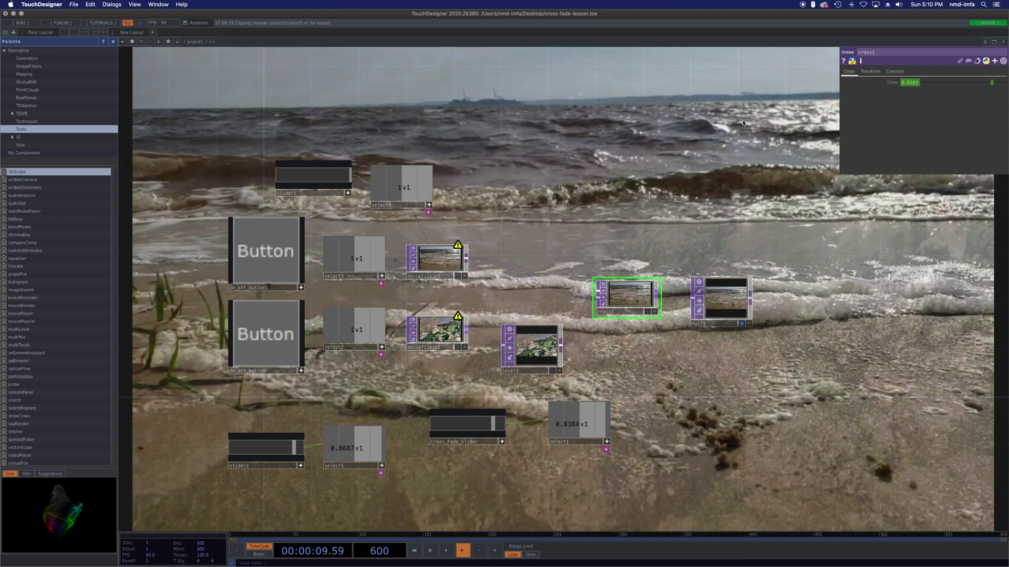
{"action": "left_click_drag", "start_coordinate": [728, 304], "coordinate": [752, 292]}
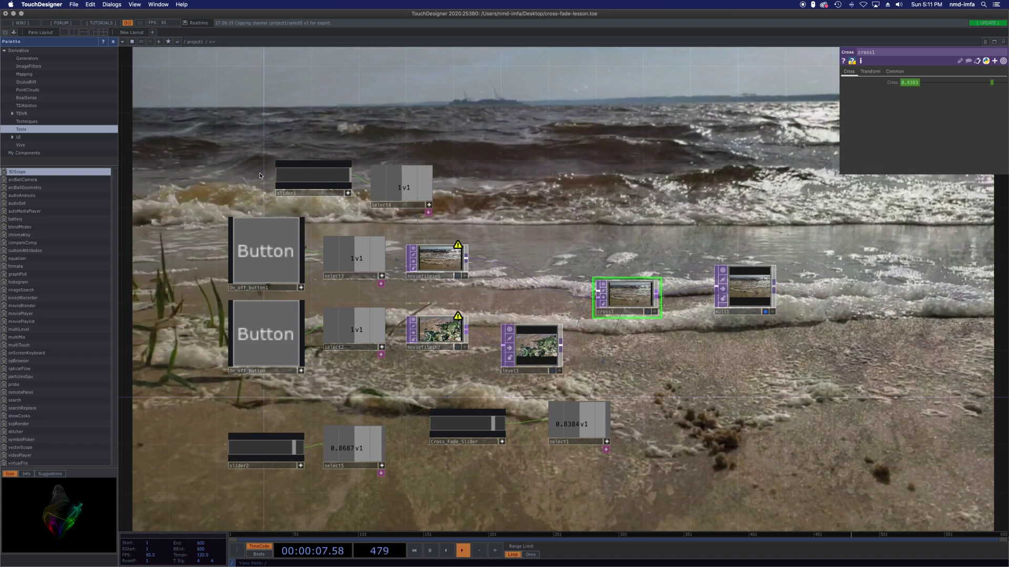
Step: Test the finished controls by lowering slider1 to 0.4141, toggling both on/off buttons, and setting Cross_Fade_Slider to 0
{"action": "left_click_drag", "start_coordinate": [344, 181], "coordinate": [306, 180]}
{"action": "left_click", "coordinate": [298, 342]}
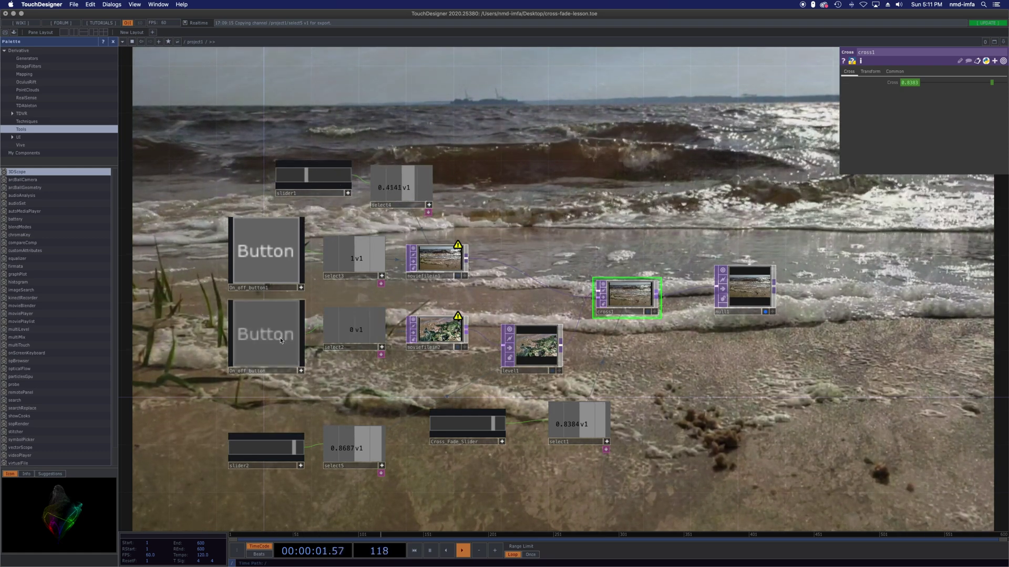
{"action": "left_click", "coordinate": [277, 261]}
{"action": "left_click", "coordinate": [278, 261]}
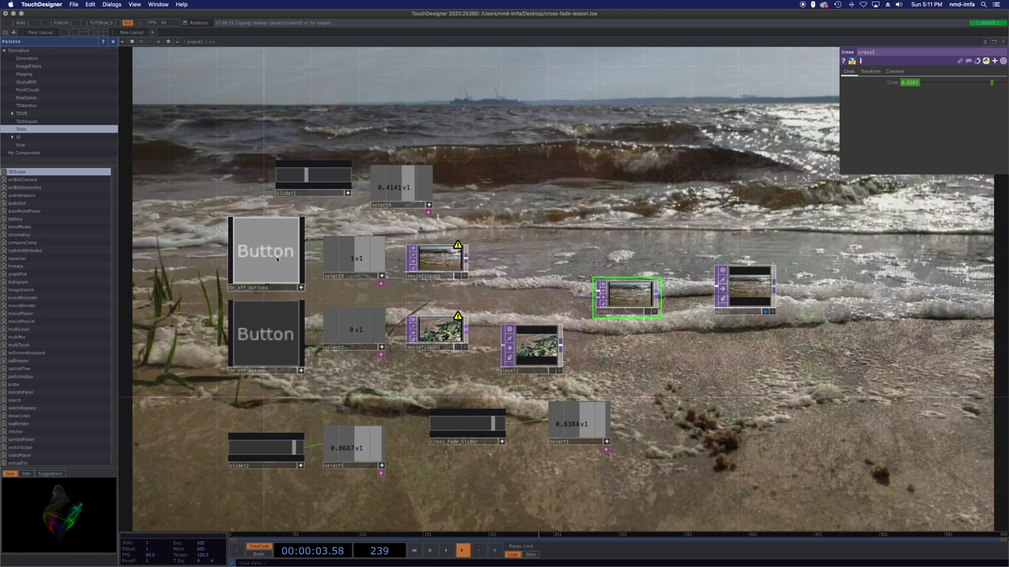
{"action": "left_click", "coordinate": [278, 336]}
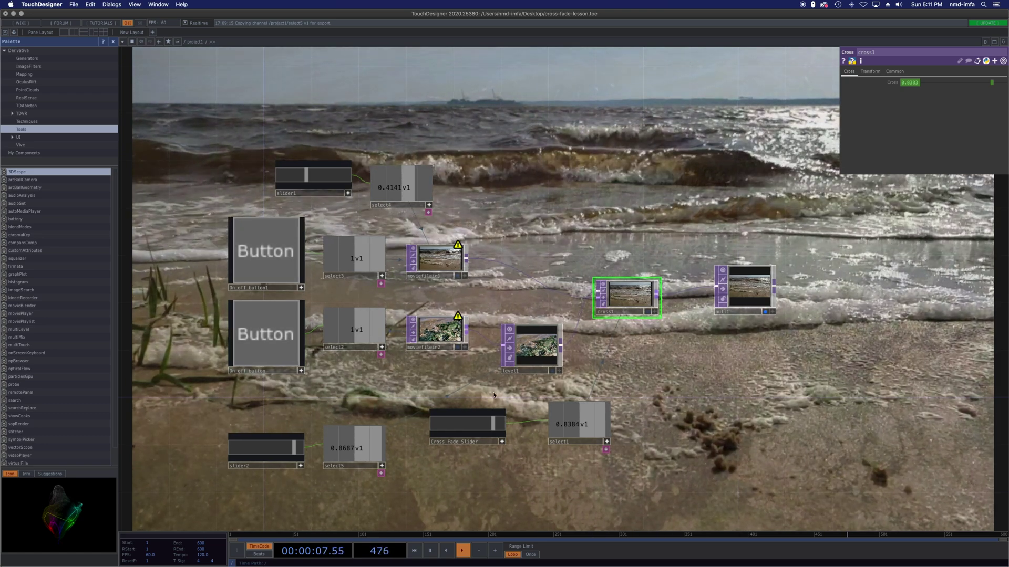
{"action": "left_click_drag", "start_coordinate": [493, 424], "coordinate": [428, 435]}
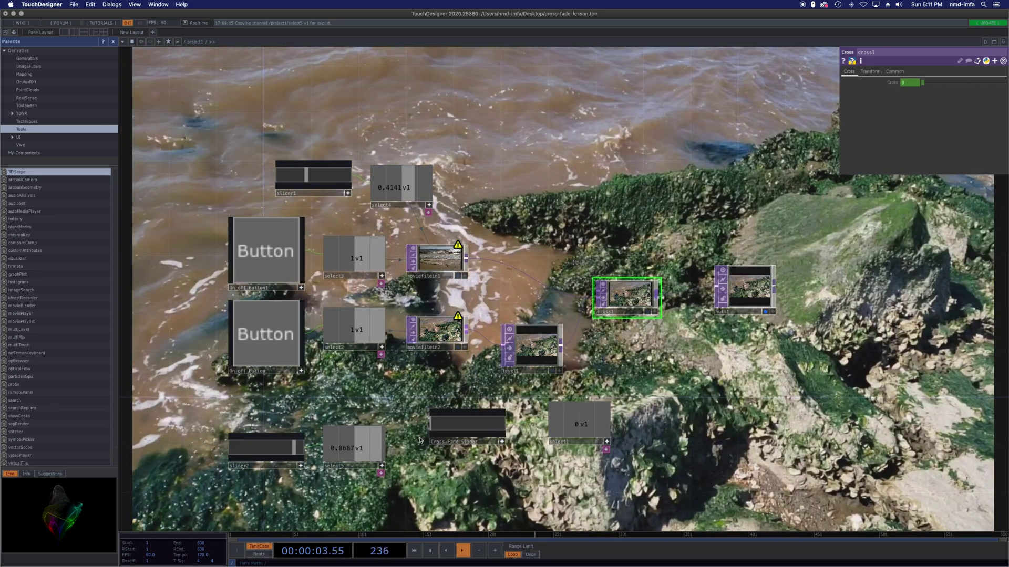